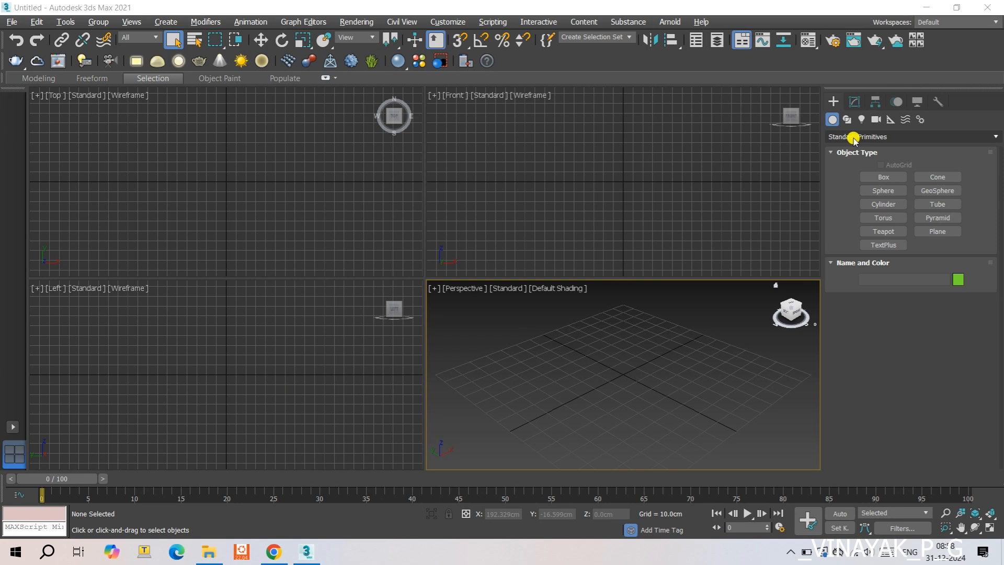
Step: Create a Hose extended primitive about 47 cm high in the Perspective view, frame it and maximize that view
left_click(869, 139)
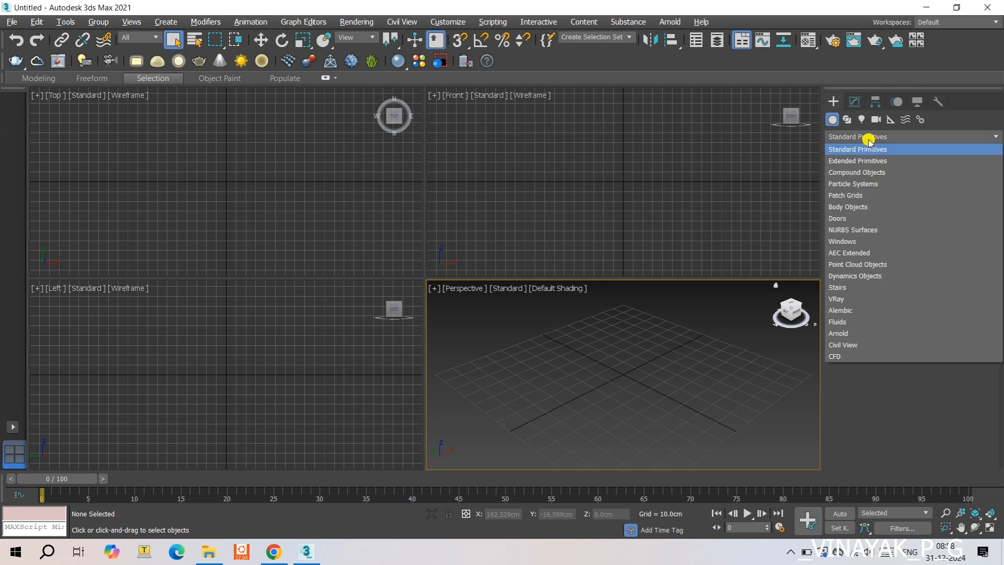
left_click(849, 161)
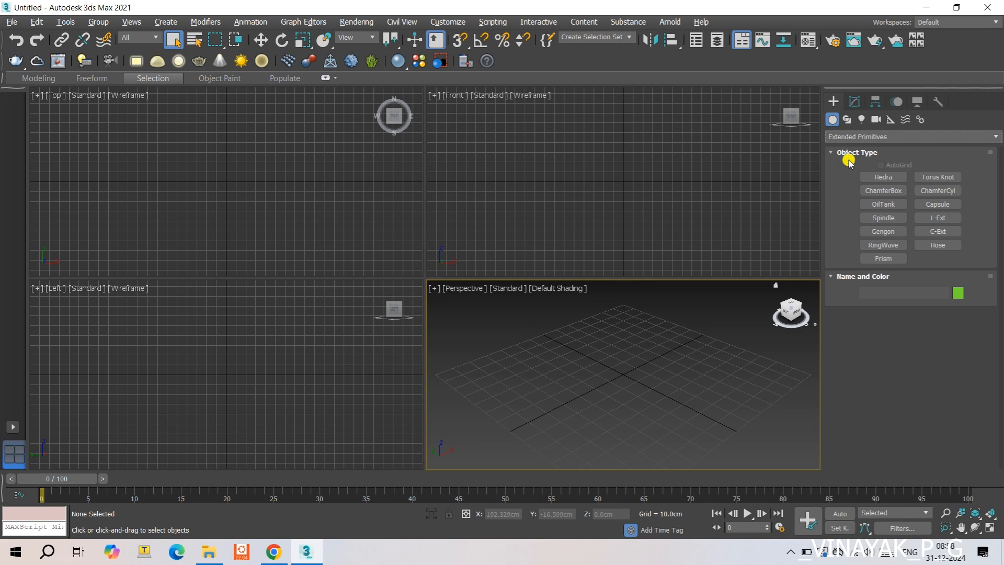
left_click(926, 247)
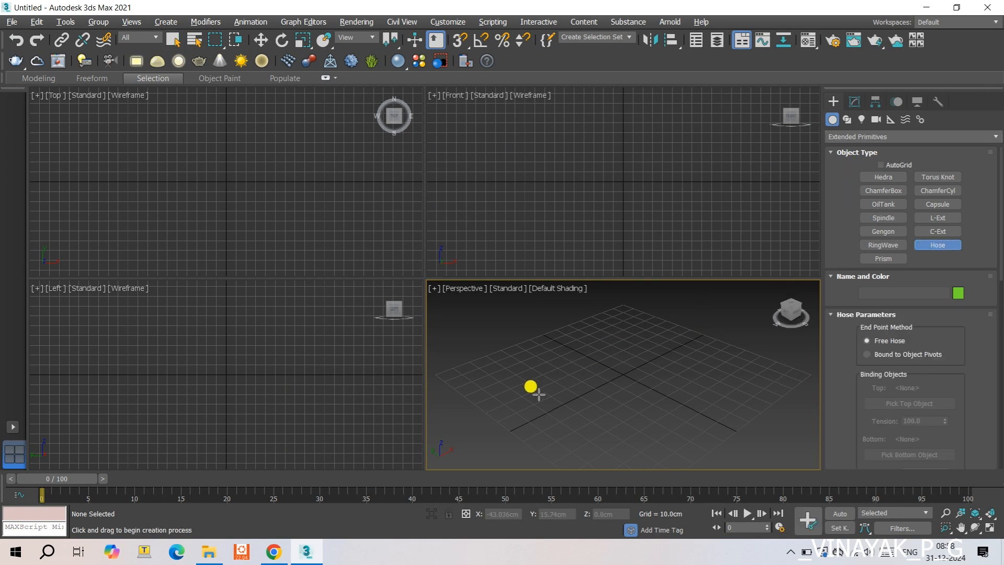
left_click_drag(531, 387, 530, 399)
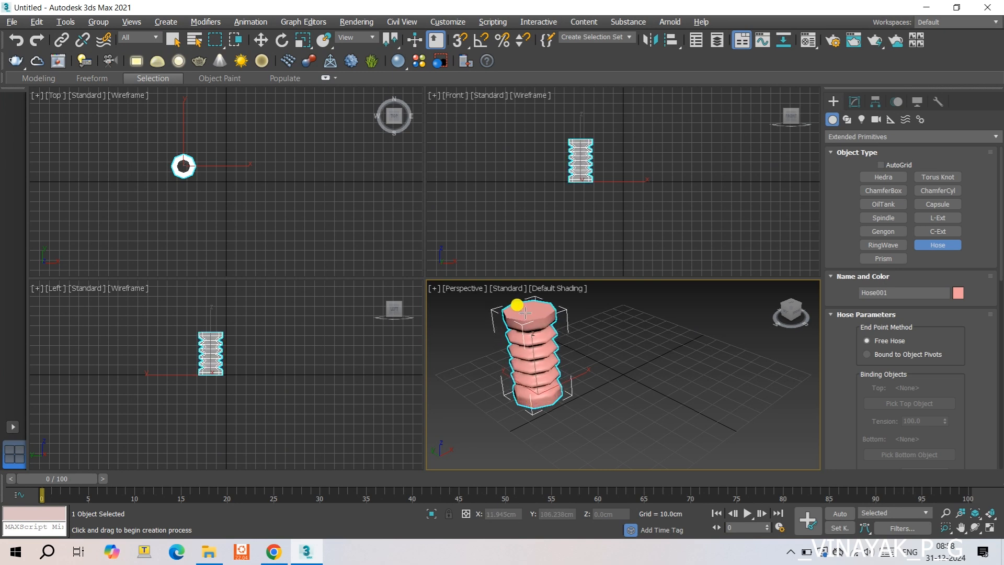
left_click(528, 310)
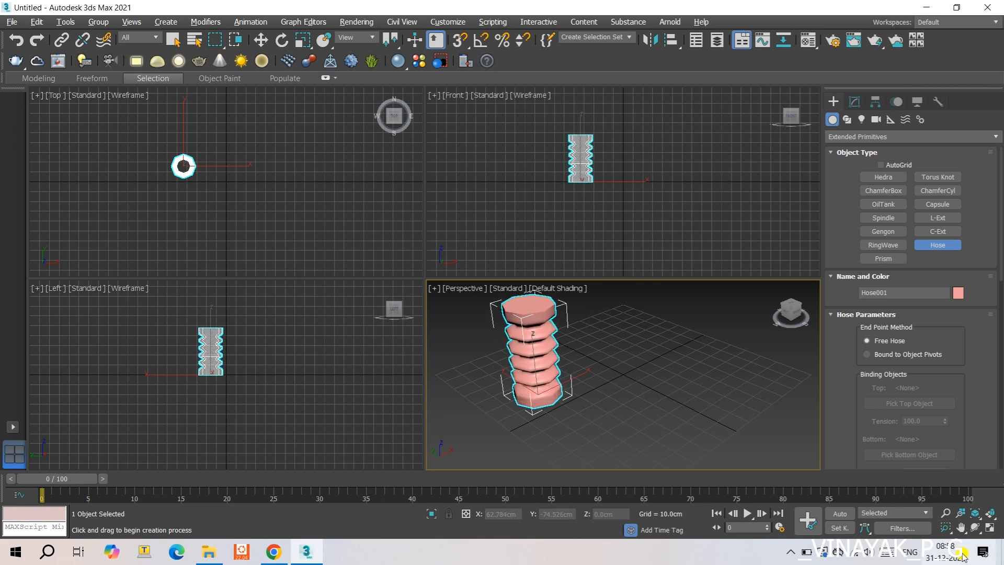
left_click(990, 513)
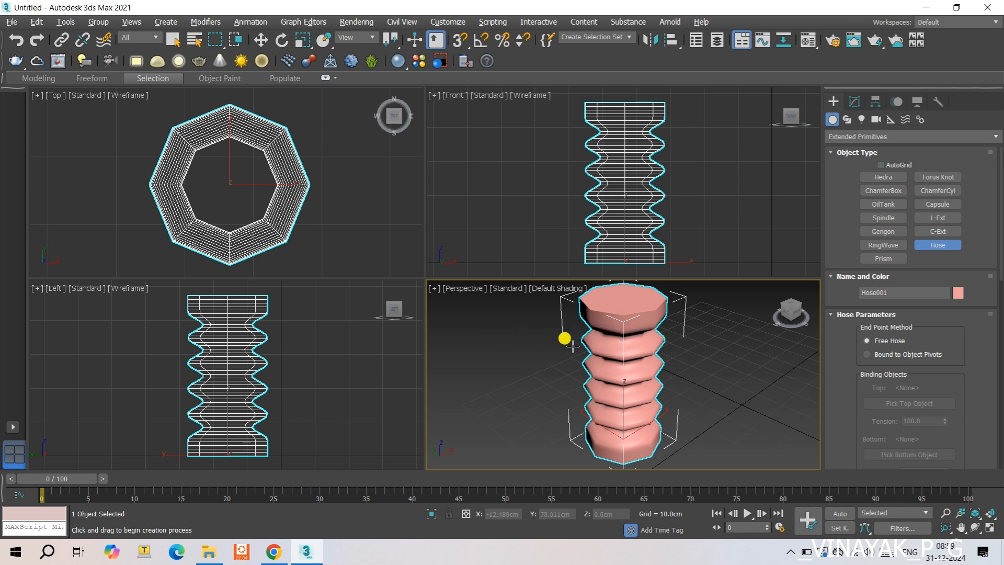
key("alt+w")
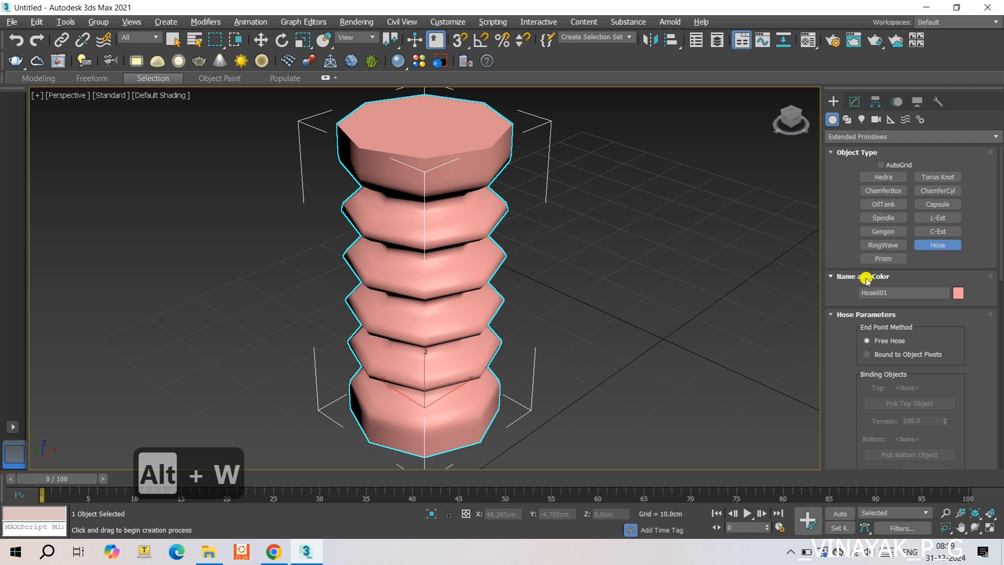
Step: Set the new hose's height to 50.06 cm, finish creating it and clear the selection
scroll(866, 275, "down", 1)
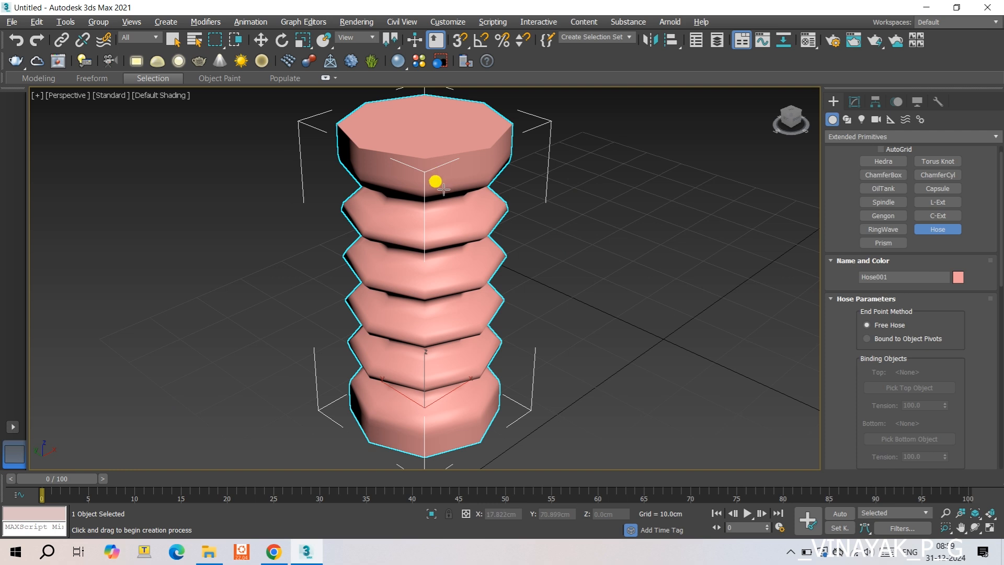
scroll(437, 172, "down", 4)
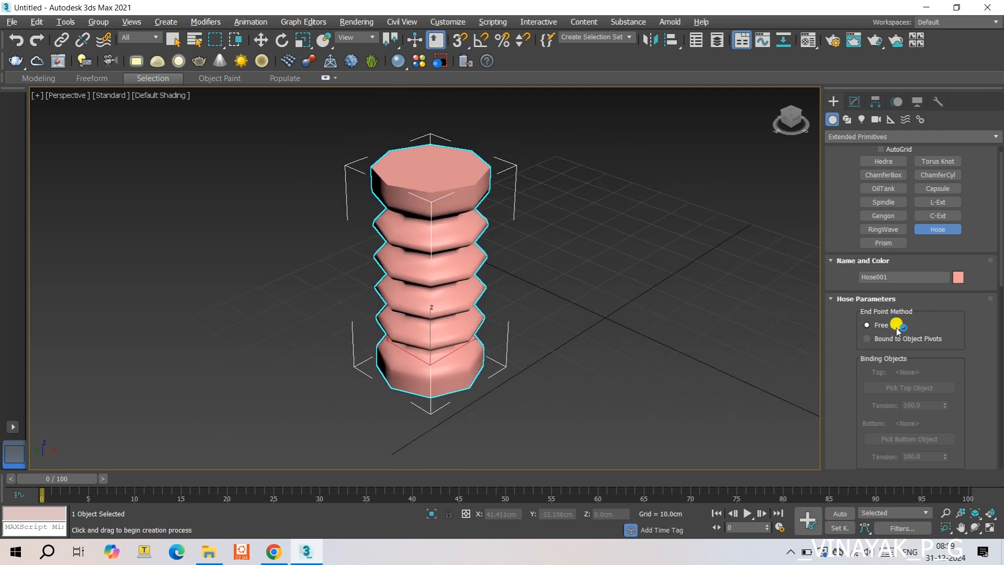
scroll(871, 346, "down", 3)
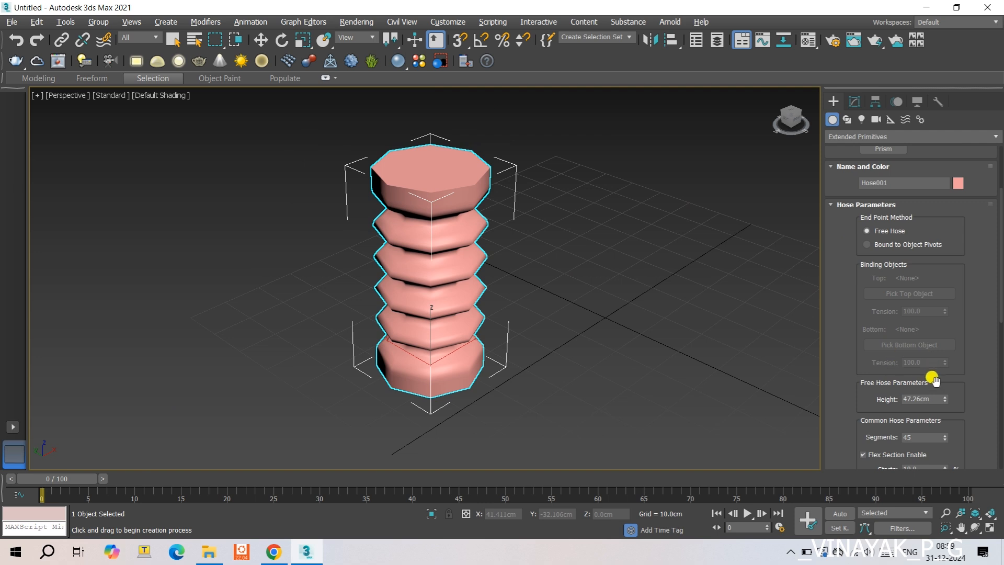
left_click_drag(944, 401, 940, 376)
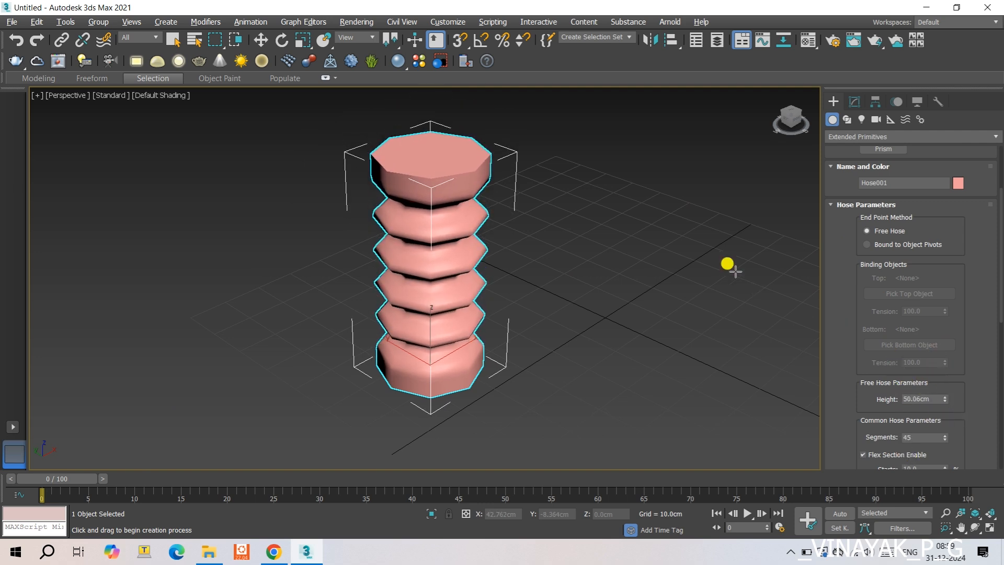
key("Escape")
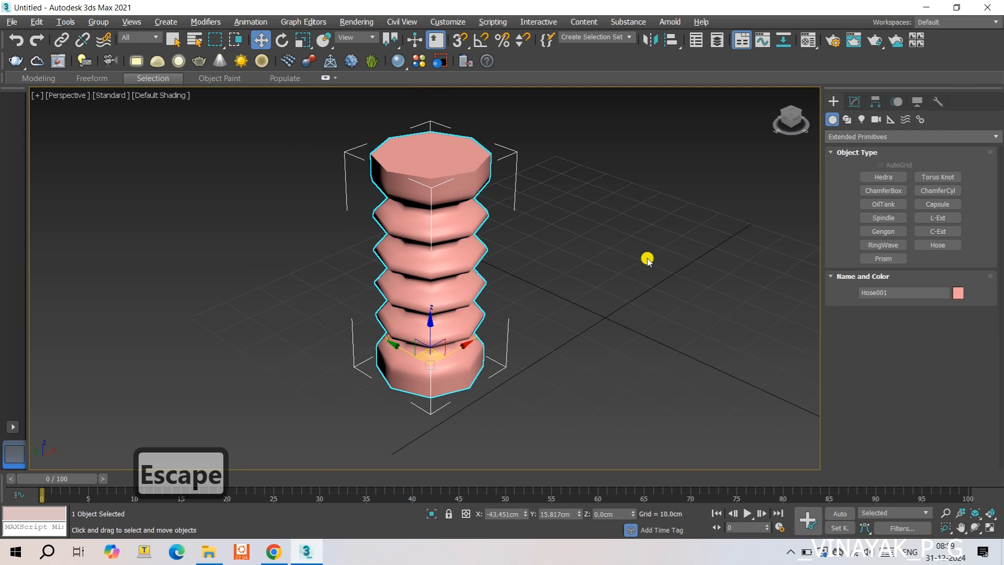
left_click(647, 260)
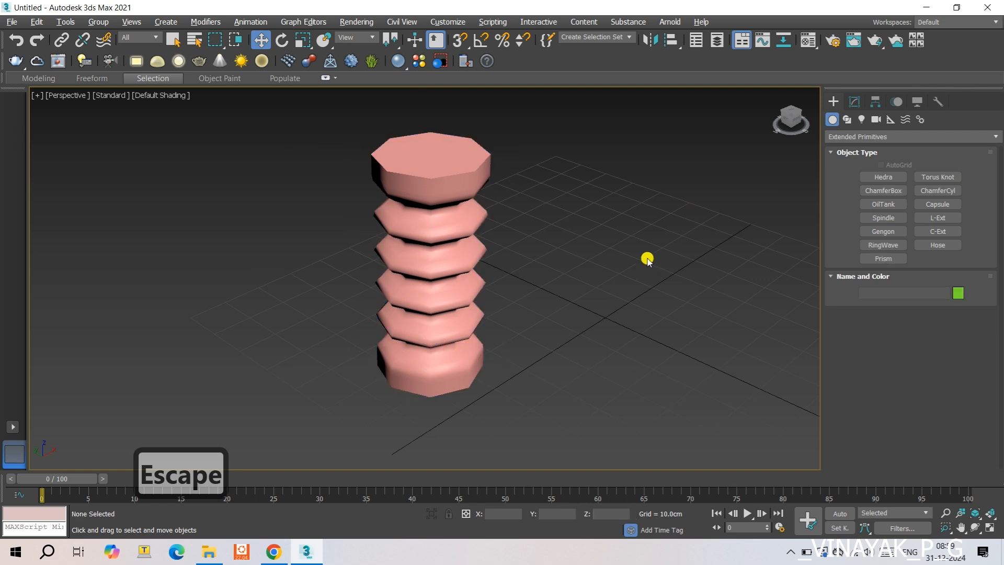
Step: Select the hose for modification and set its height to 55.06 cm
left_click(451, 223)
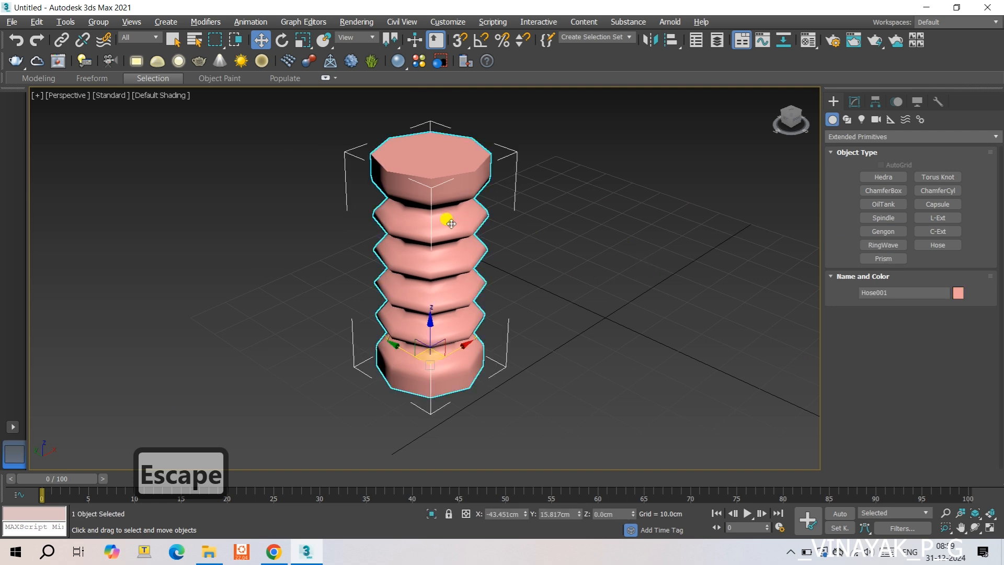
left_click(853, 103)
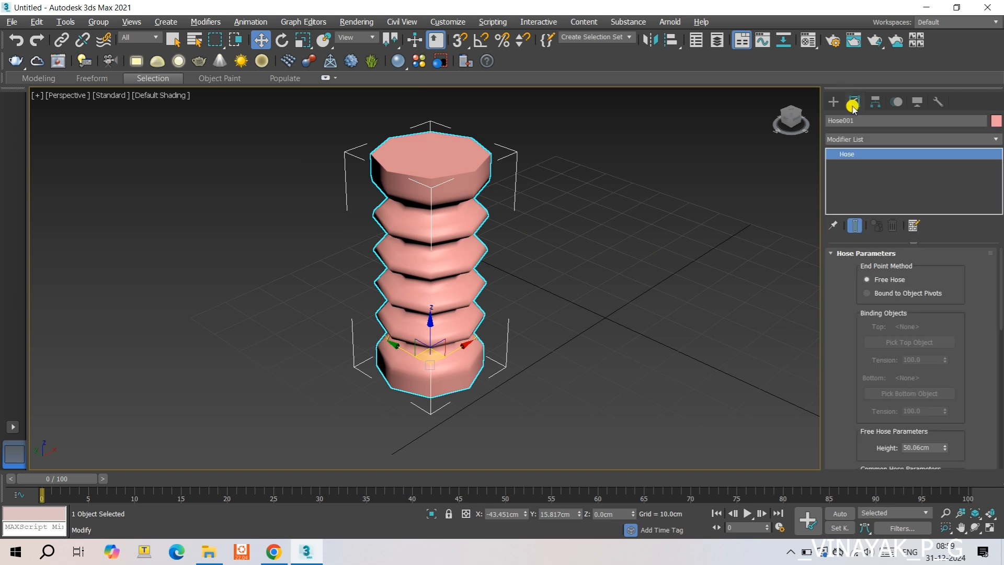
left_click_drag(892, 298, 889, 268)
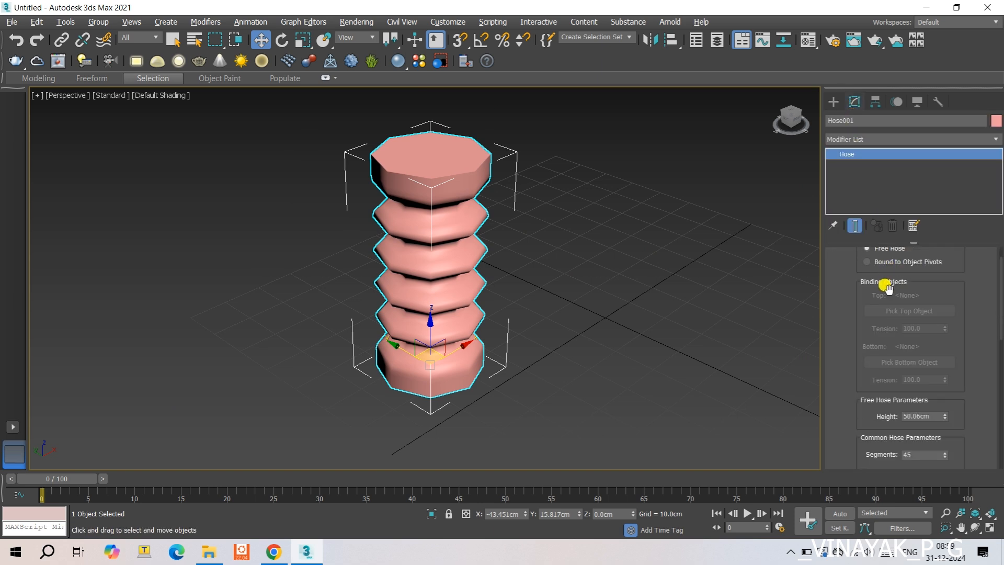
scroll(887, 287, "down", 1)
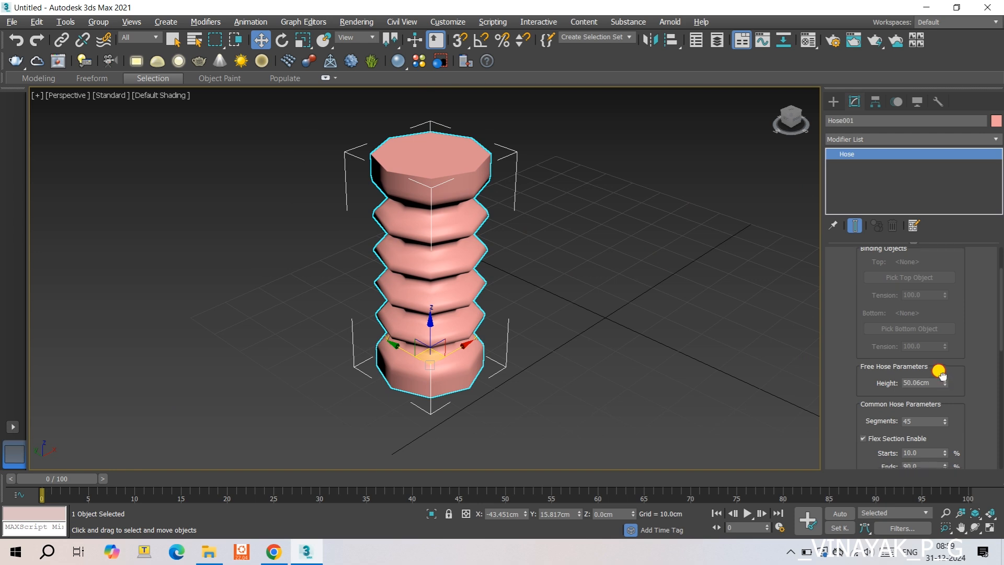
left_click_drag(944, 379, 936, 347)
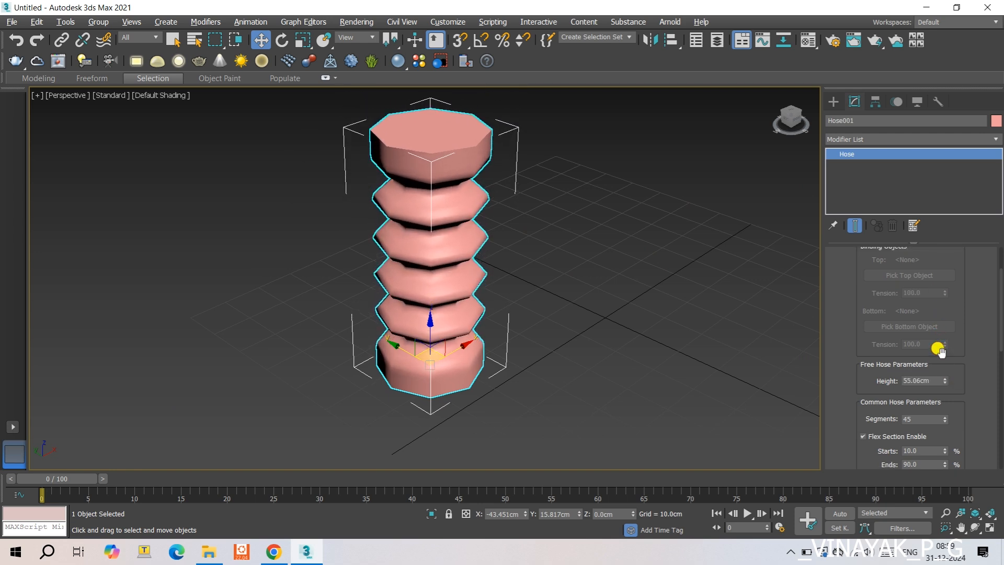
middle_click_drag(589, 308, 596, 324)
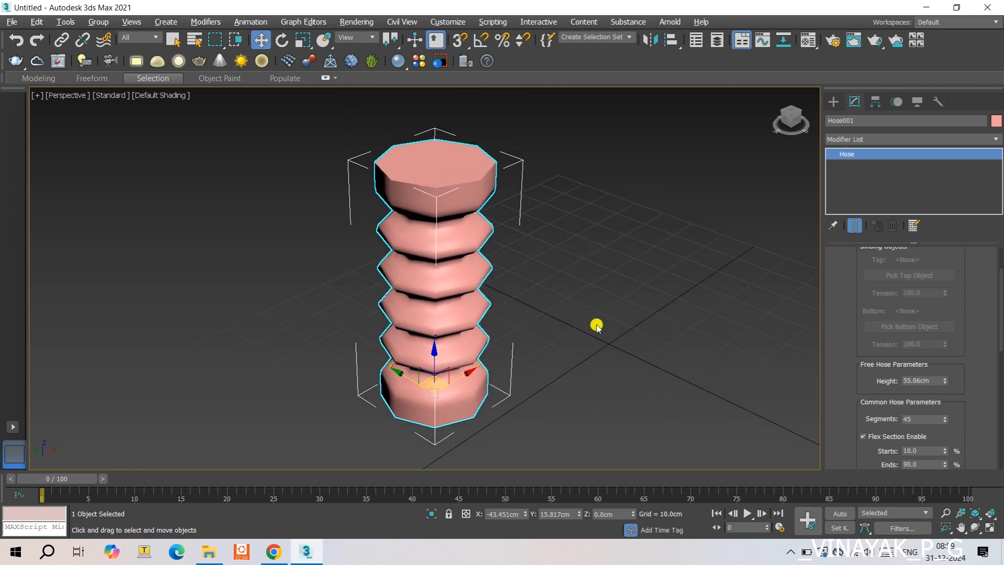
Step: Reduce the hose's segments to 3, then set them to 35
right_click(945, 419)
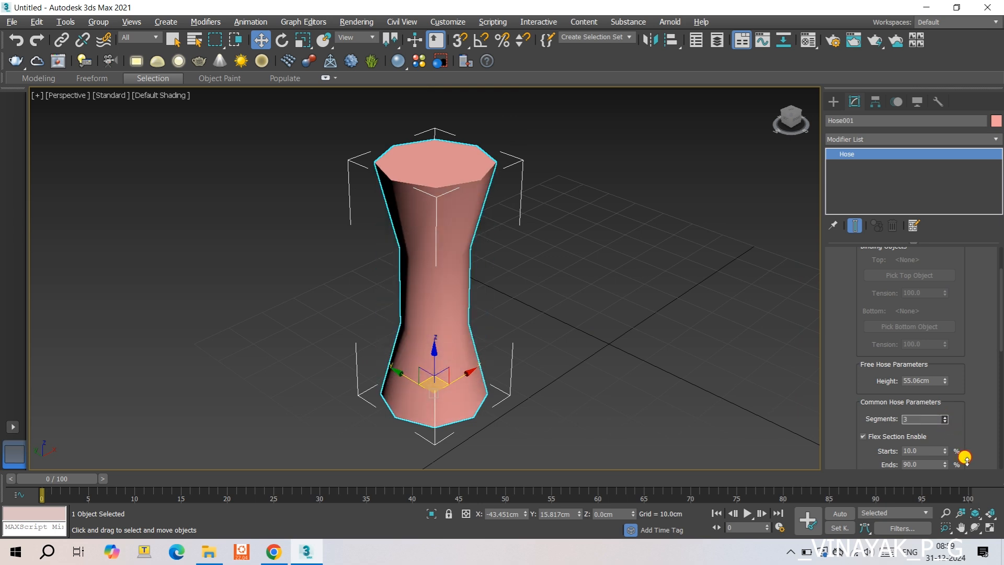
left_click_drag(965, 458, 962, 458)
left_click_drag(945, 417, 944, 406)
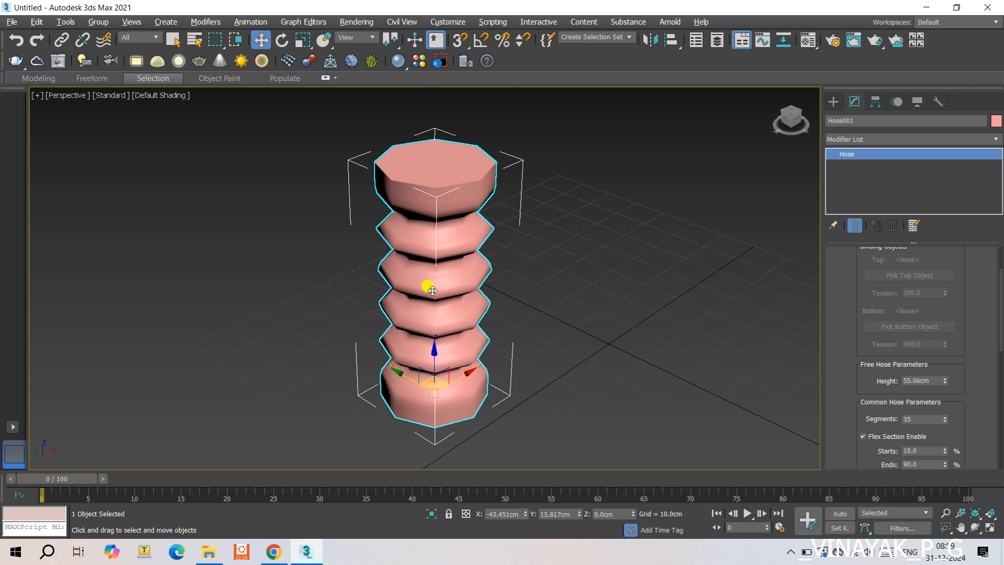
Step: Turn the hose's flex section off and on again
scroll(915, 353, "down", 3)
scroll(915, 355, "down", 1)
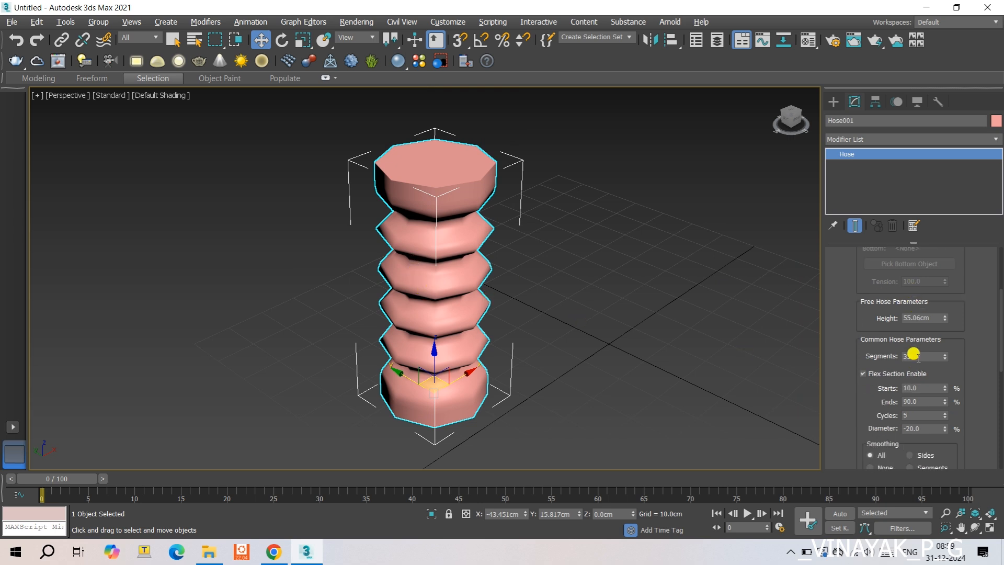
left_click(864, 375)
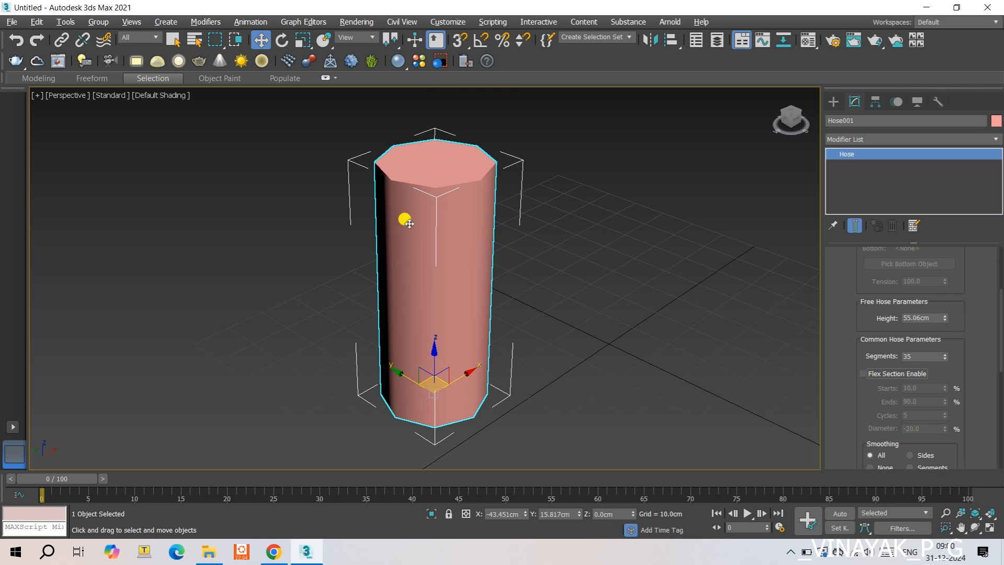
left_click(866, 373)
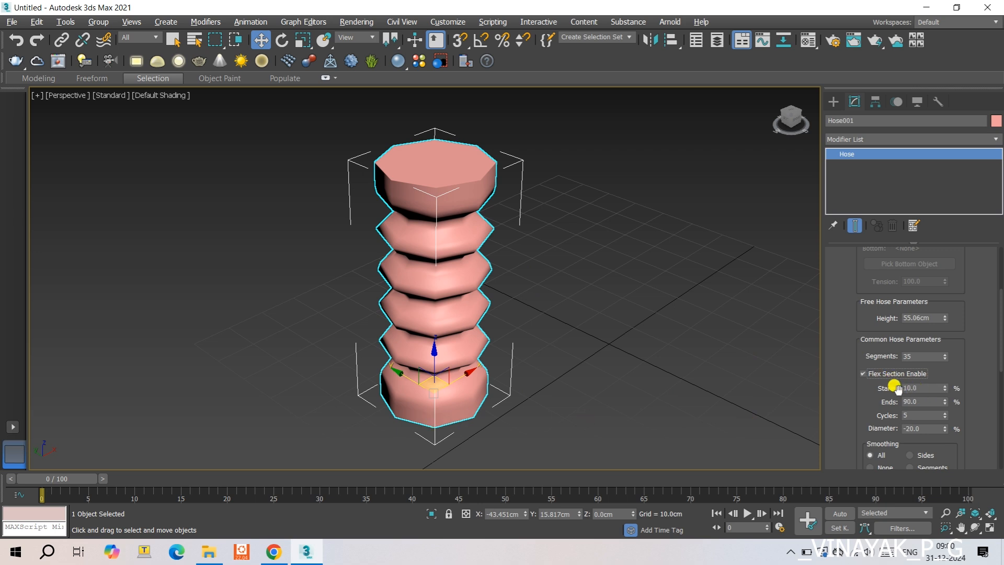
Step: Set the hose's flex section to start at 0% and end at 100%
left_click(916, 387)
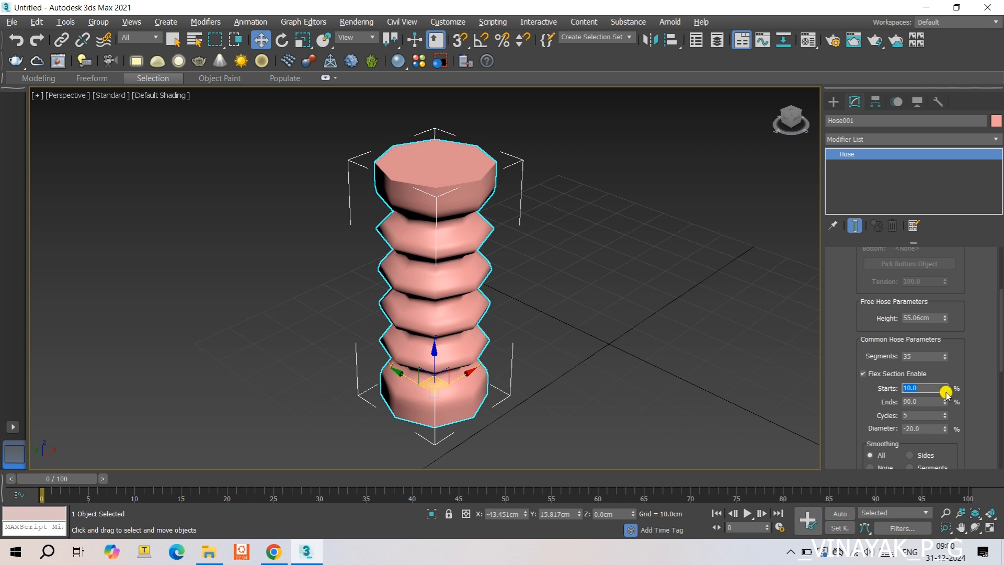
type("0")
key("Return")
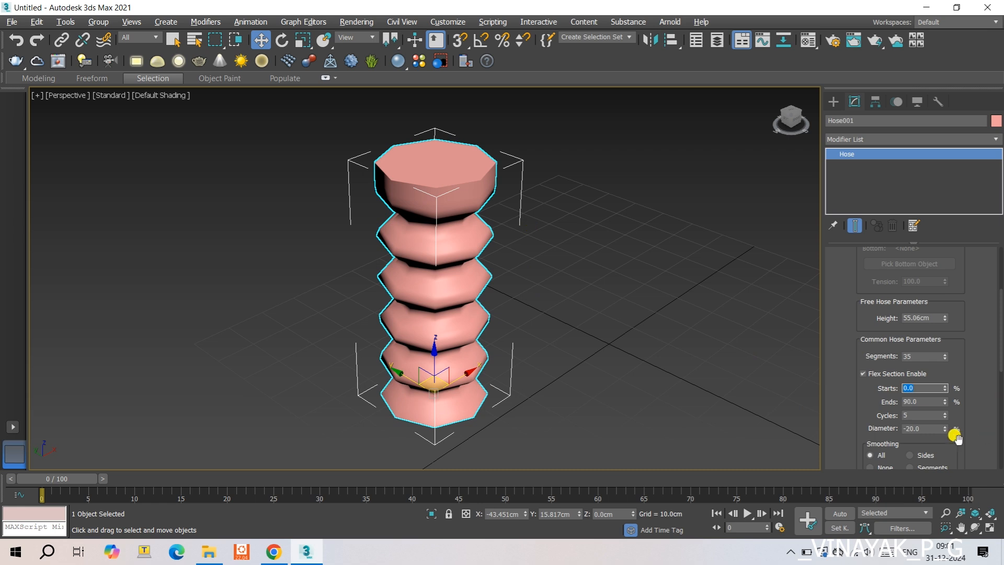
left_click(919, 400)
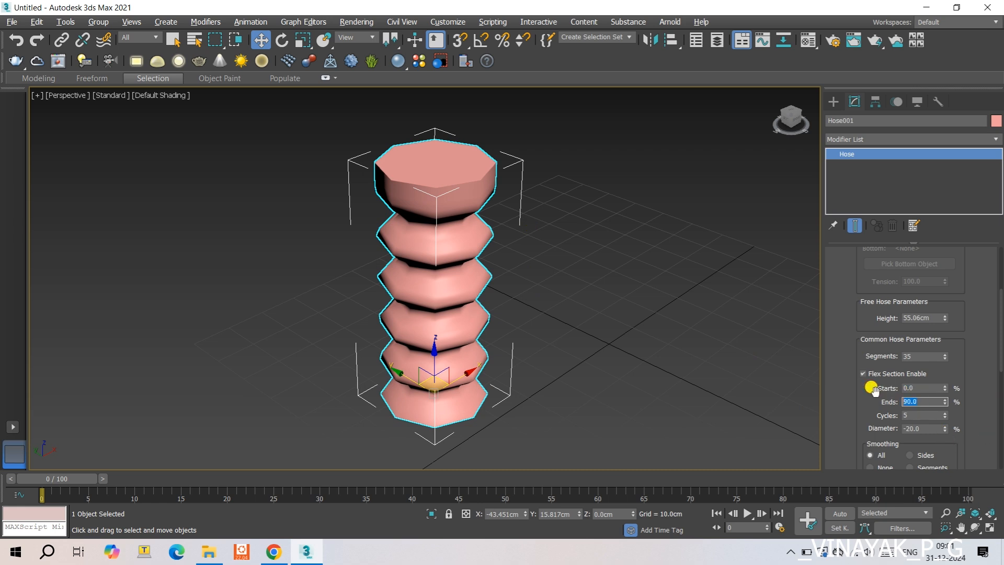
type("100")
key("Return")
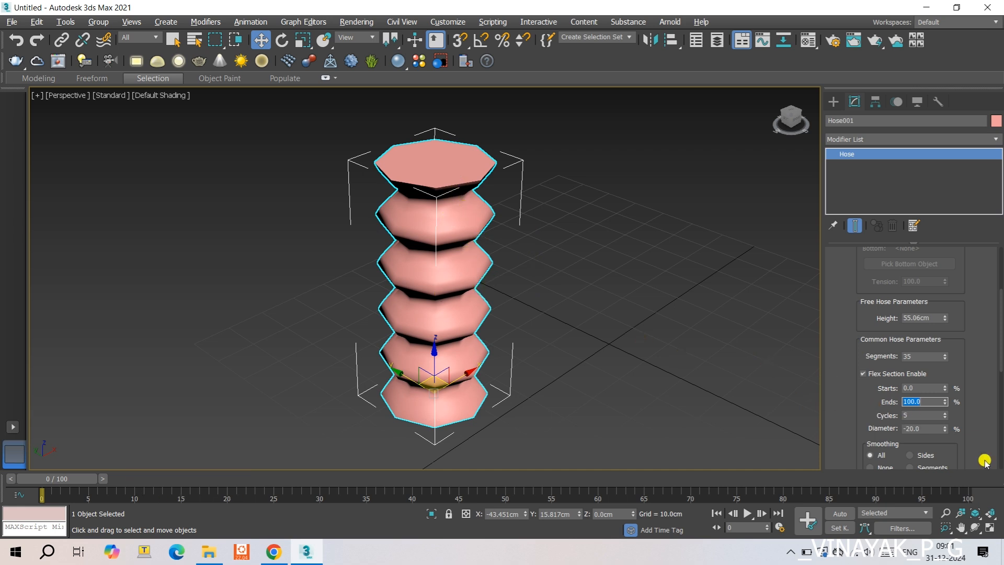
Step: Set the flex section's cycles to 7 and try diameters of -41% and -10%
left_click(945, 413)
left_click(945, 413)
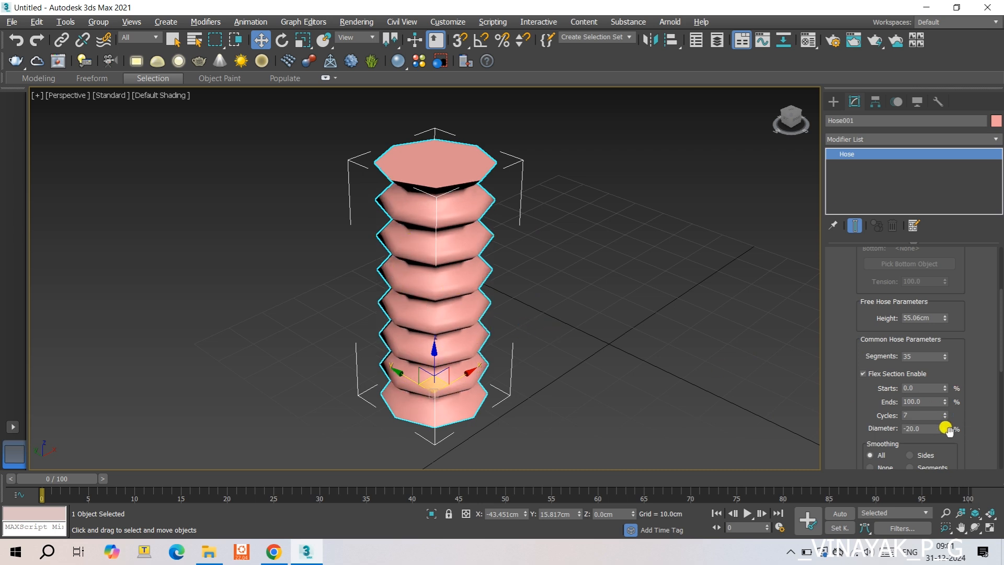
left_click_drag(945, 430, 948, 442)
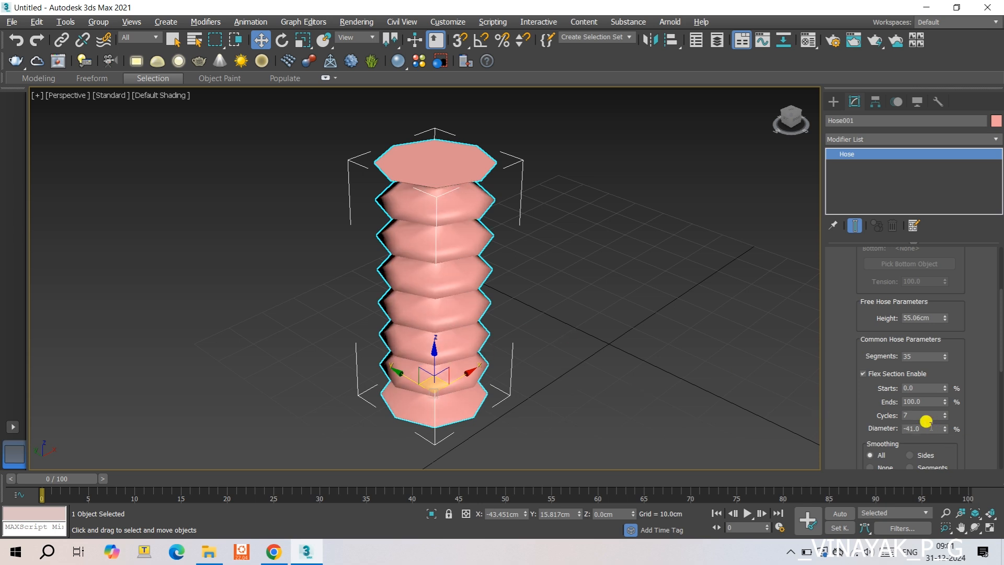
left_click_drag(946, 429, 944, 413)
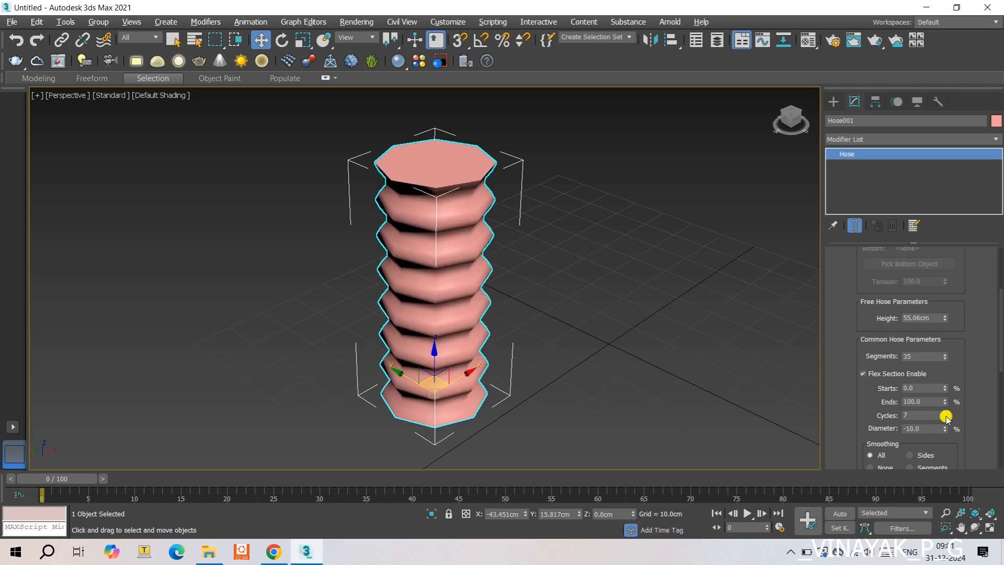
Step: Set the flex section's cycles to 5 and its diameter to -21%
left_click(946, 417)
left_click(945, 417)
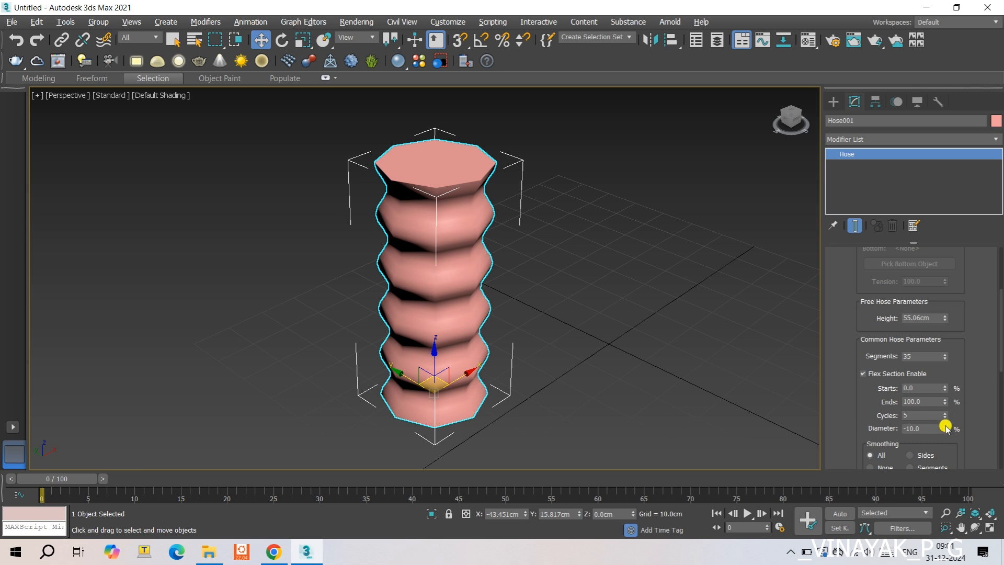
left_click_drag(945, 428, 944, 423)
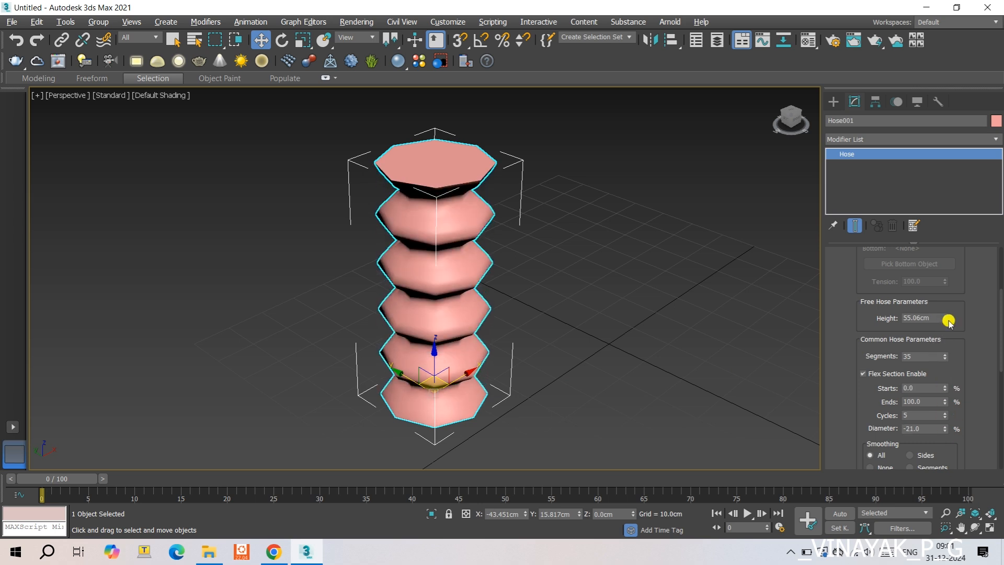
Step: Set the hose's height to 65.16 cm
left_click_drag(945, 317, 941, 260)
scroll(579, 263, "down", 5)
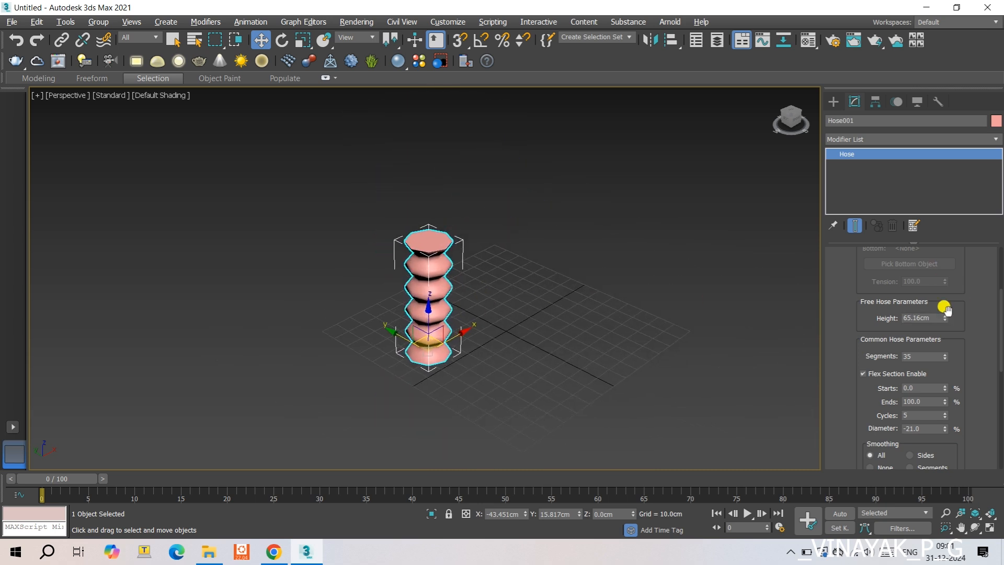
scroll(944, 307, "down", 1)
scroll(913, 350, "down", 1)
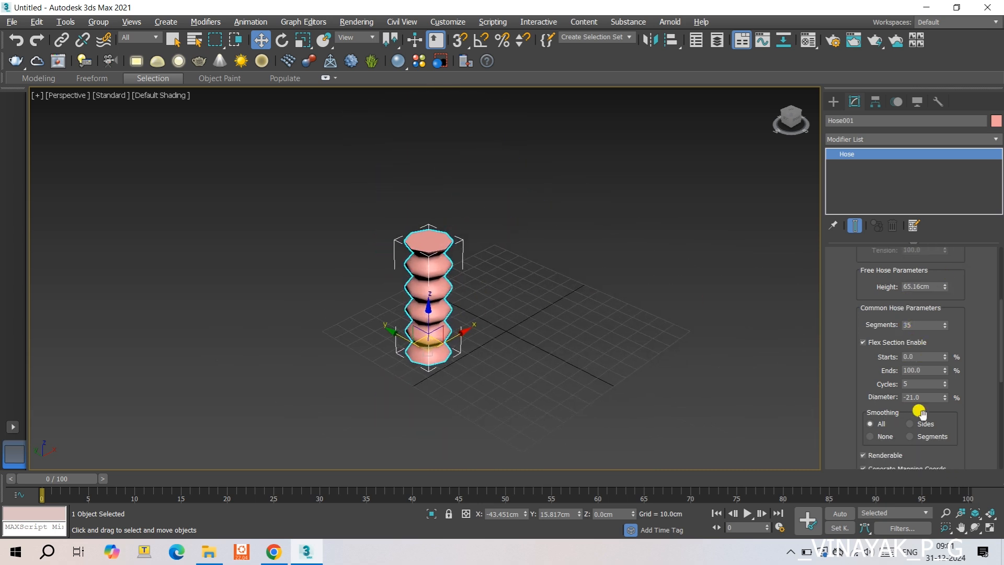
Step: Try the Sides, Segments and None smoothing options on the hose, and return its smoothing to All
scroll(439, 268, "up", 4)
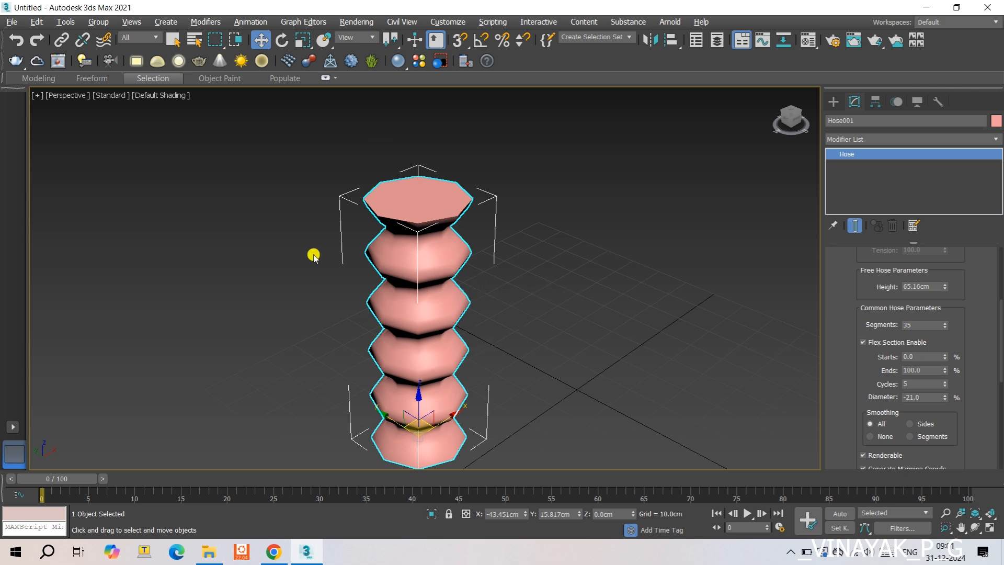
left_click(911, 424)
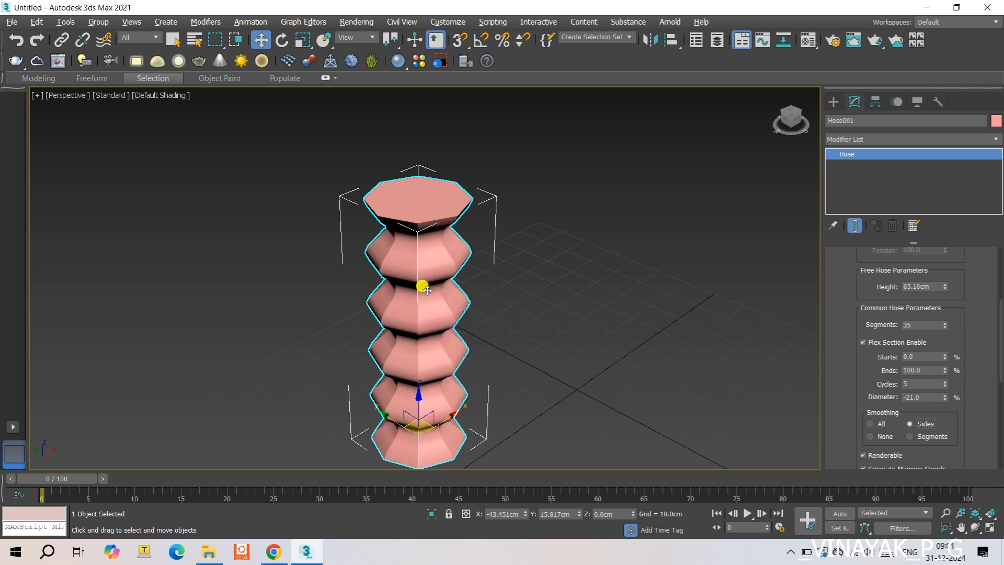
left_click(910, 436)
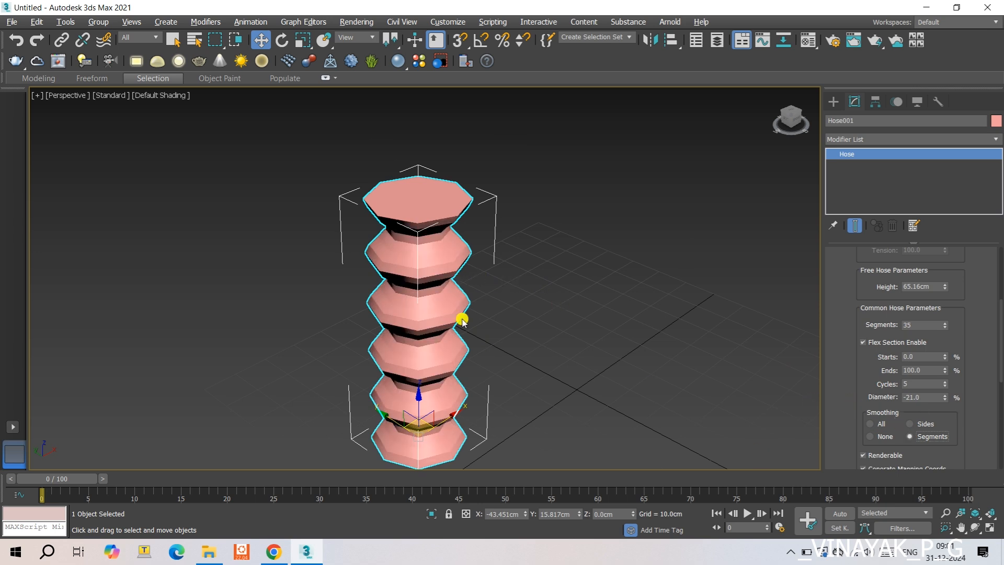
left_click(870, 437)
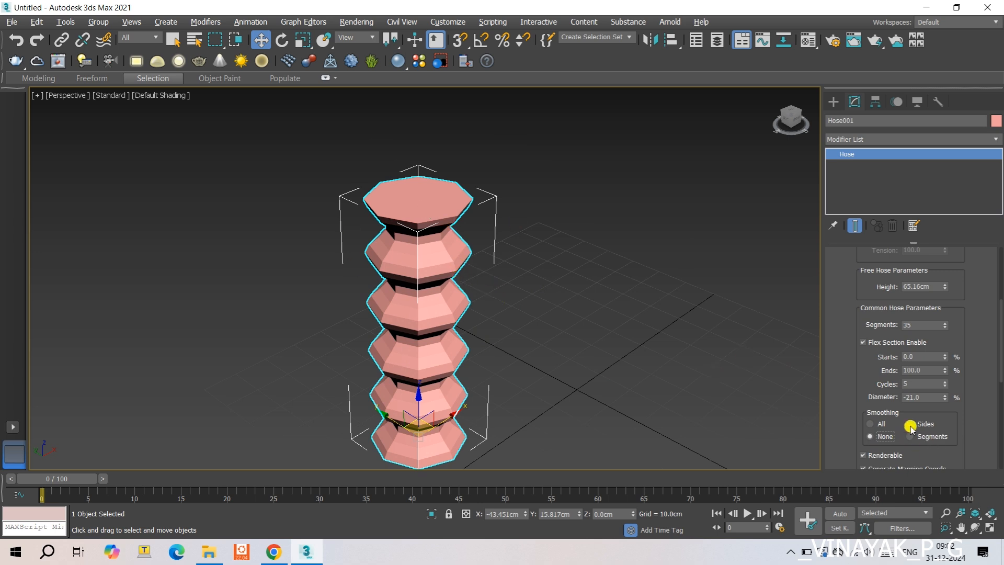
left_click(872, 423)
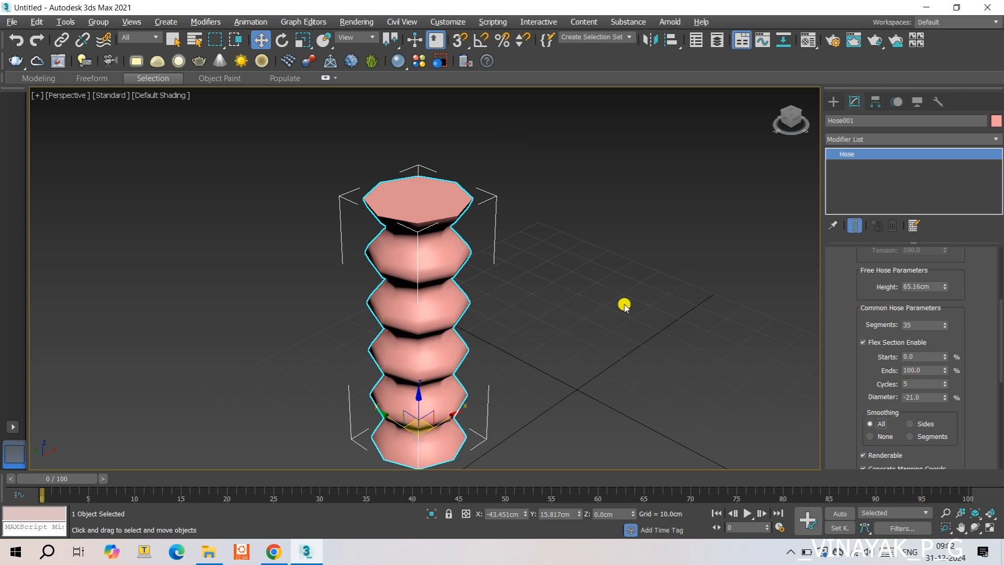
scroll(902, 354, "down", 3)
scroll(896, 337, "up", 4)
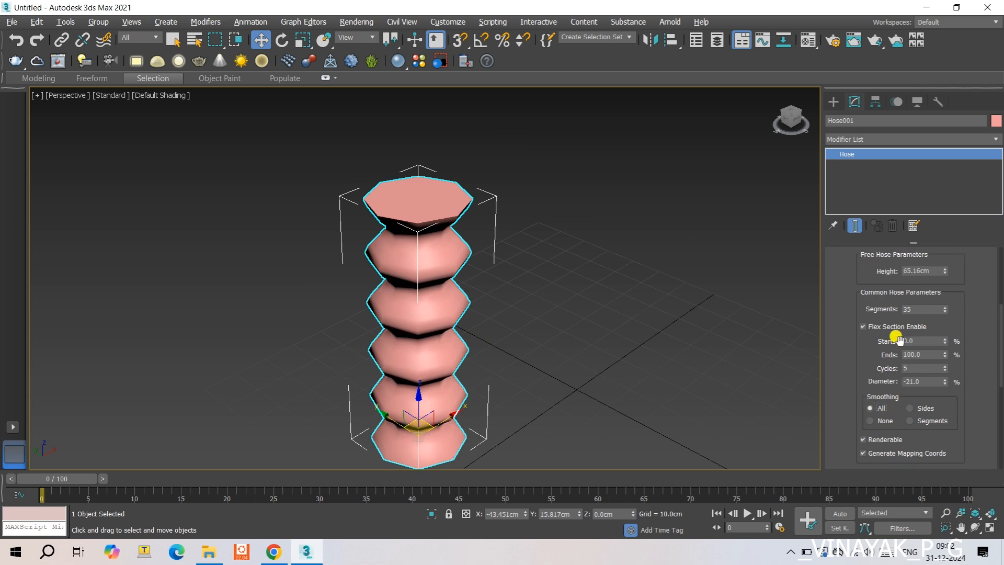
scroll(899, 339, "up", 8)
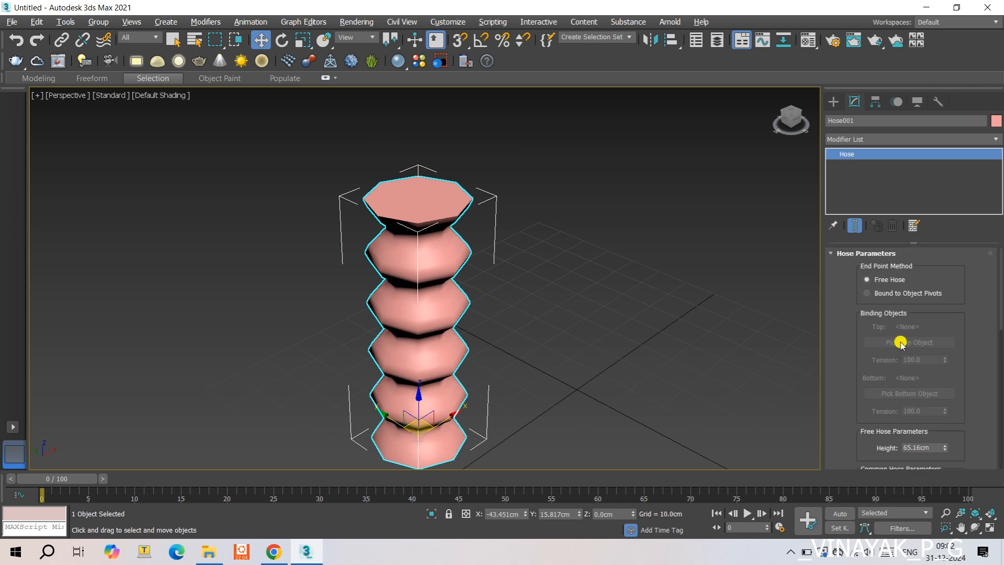
scroll(899, 339, "down", 5)
scroll(897, 339, "down", 4)
scroll(894, 335, "up", 10)
Step: Create a standard box beside the hose, about 12.2 cm long, 10.6 cm wide and 8.8 cm high
left_click(833, 102)
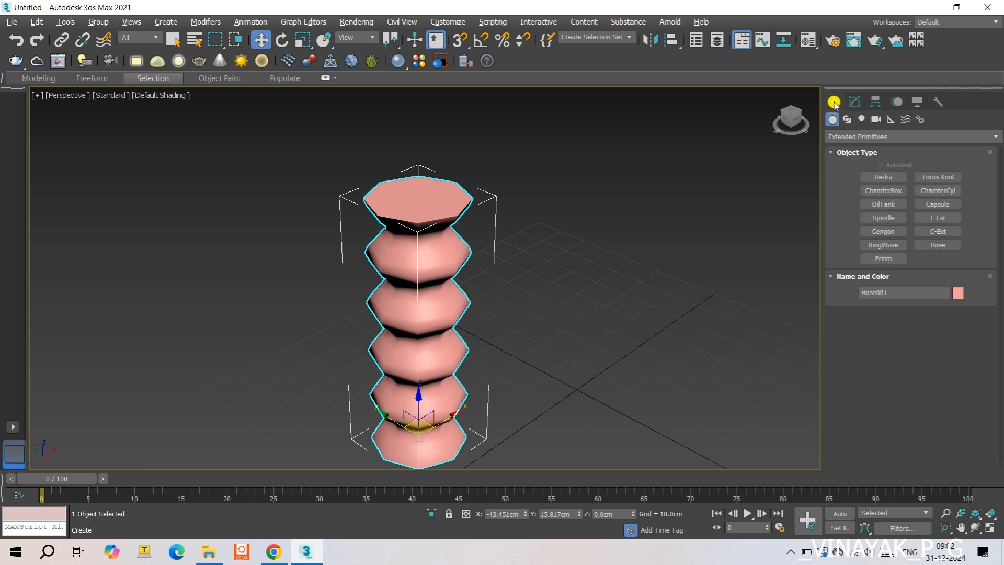
left_click(936, 245)
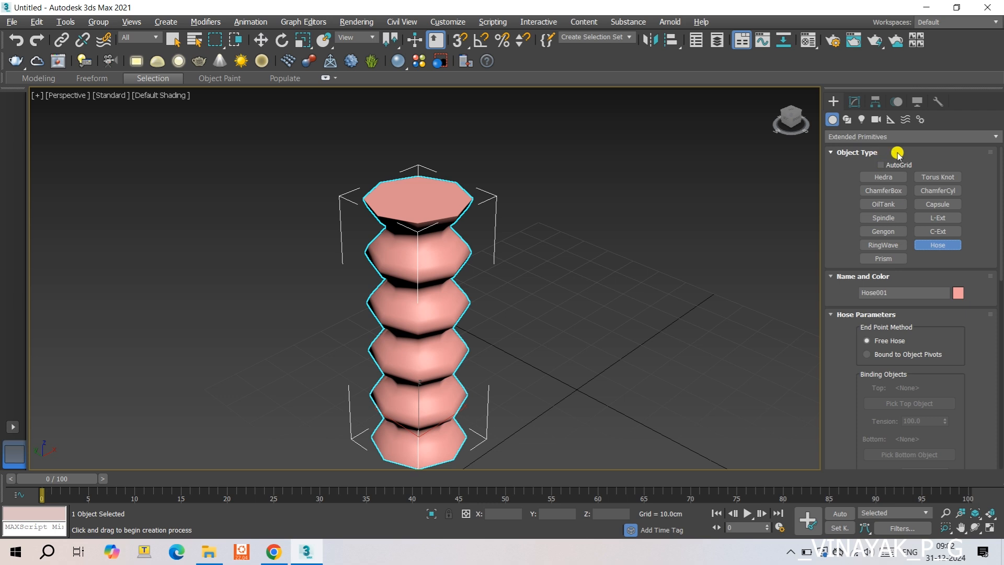
left_click(850, 137)
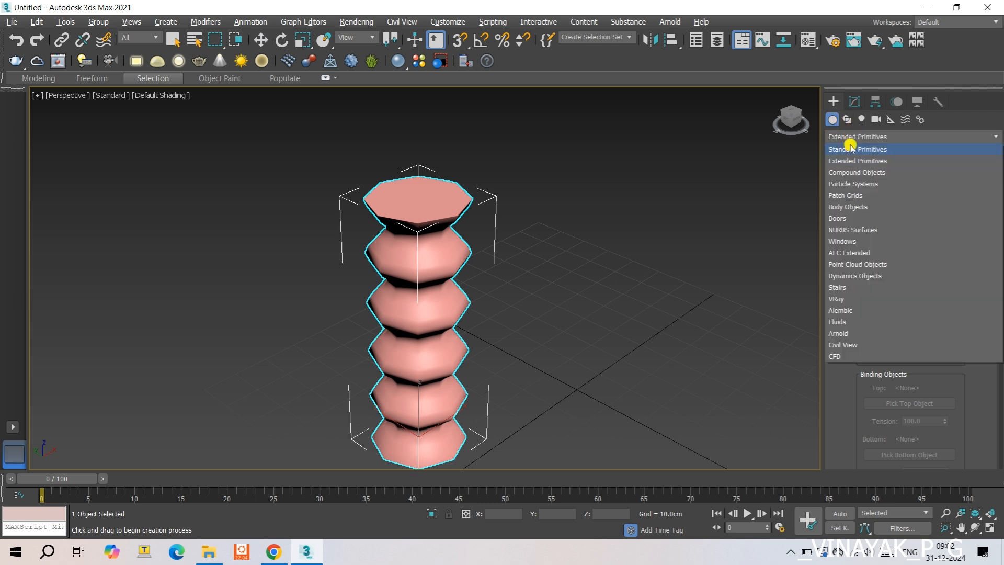
left_click(851, 149)
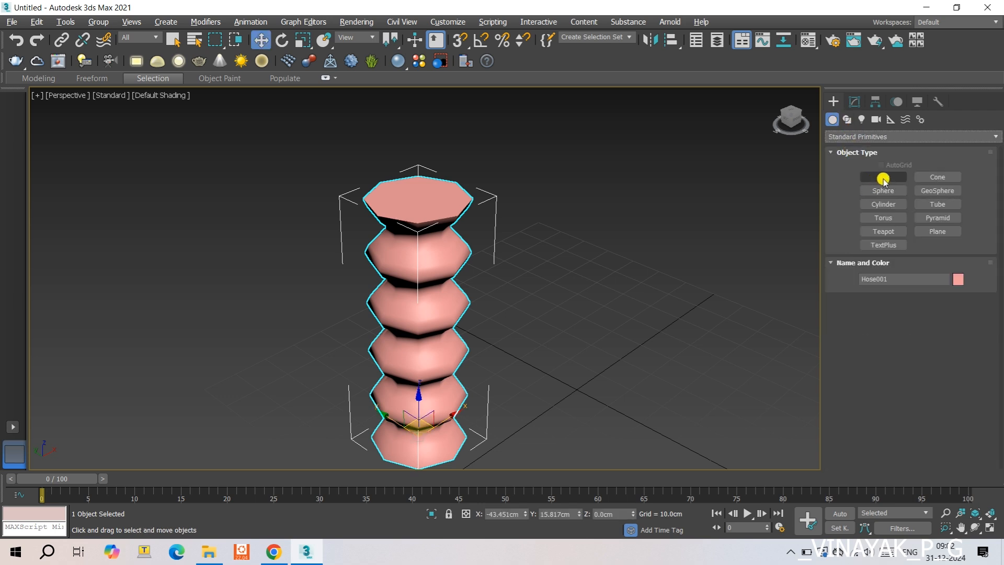
left_click(884, 177)
middle_click_drag(610, 314, 409, 283)
left_click_drag(417, 328, 473, 328)
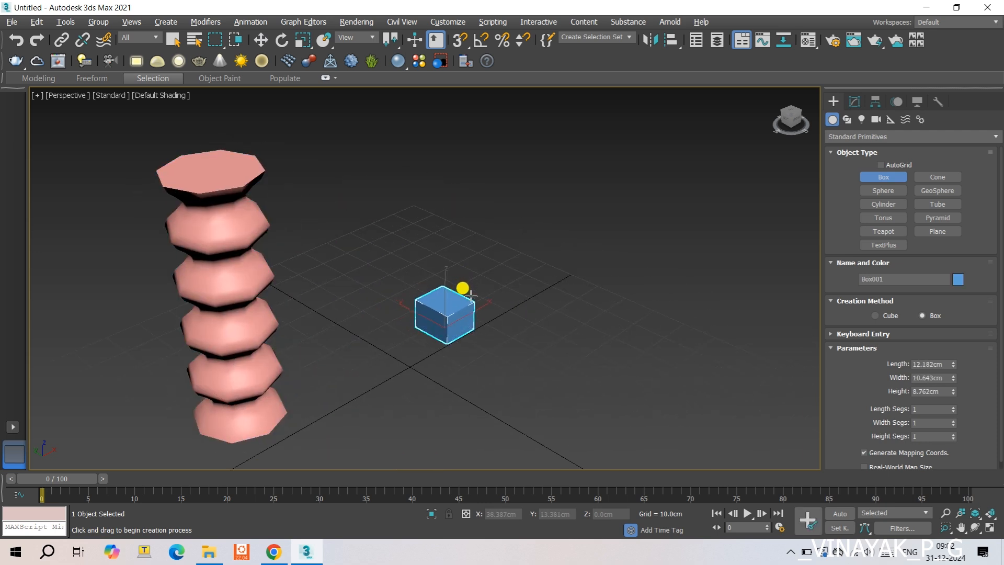
key("Escape")
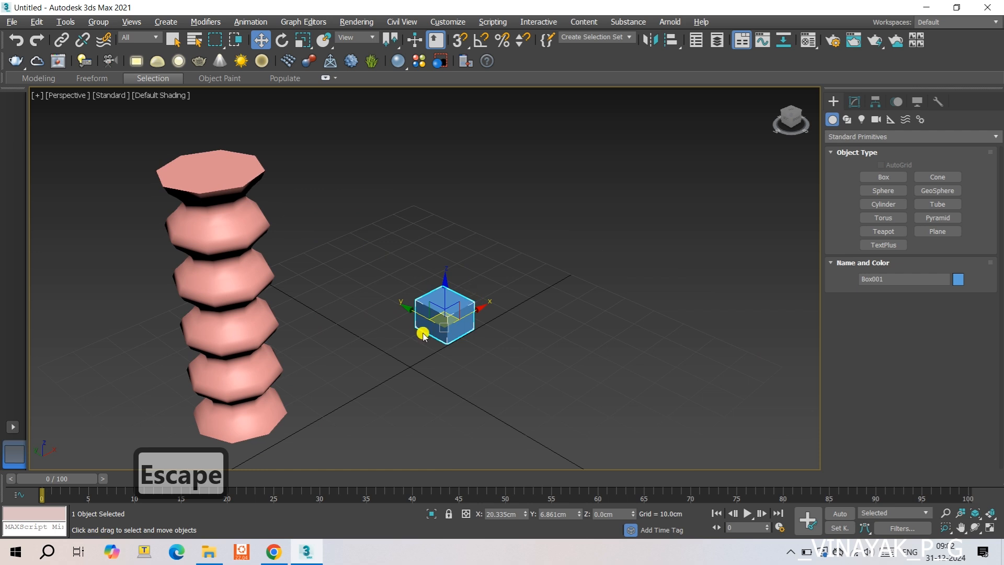
Step: Move the box along the X axis and make one copy of it on the opposite side, at about X -0.5 cm
key("w")
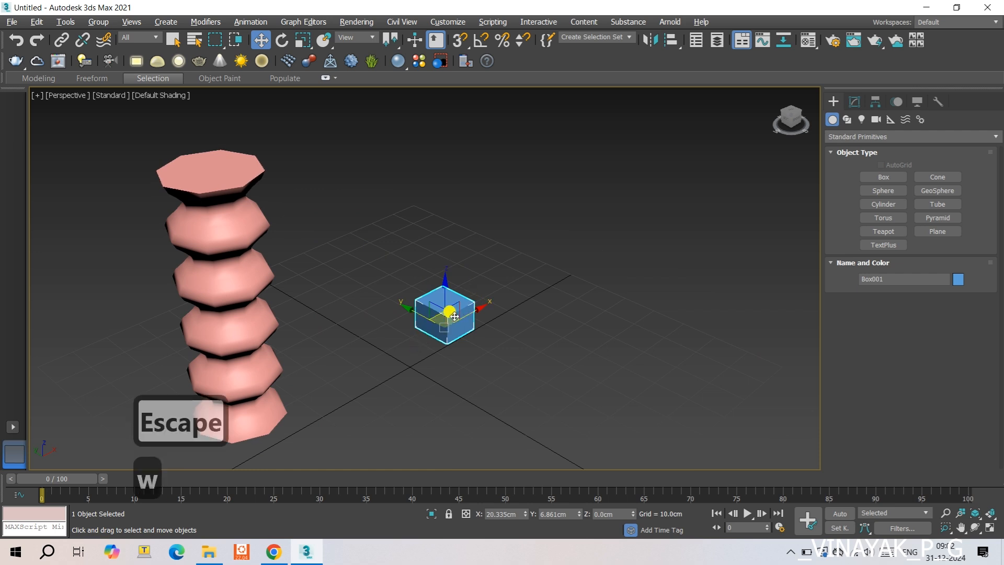
left_click_drag(448, 319, 493, 345)
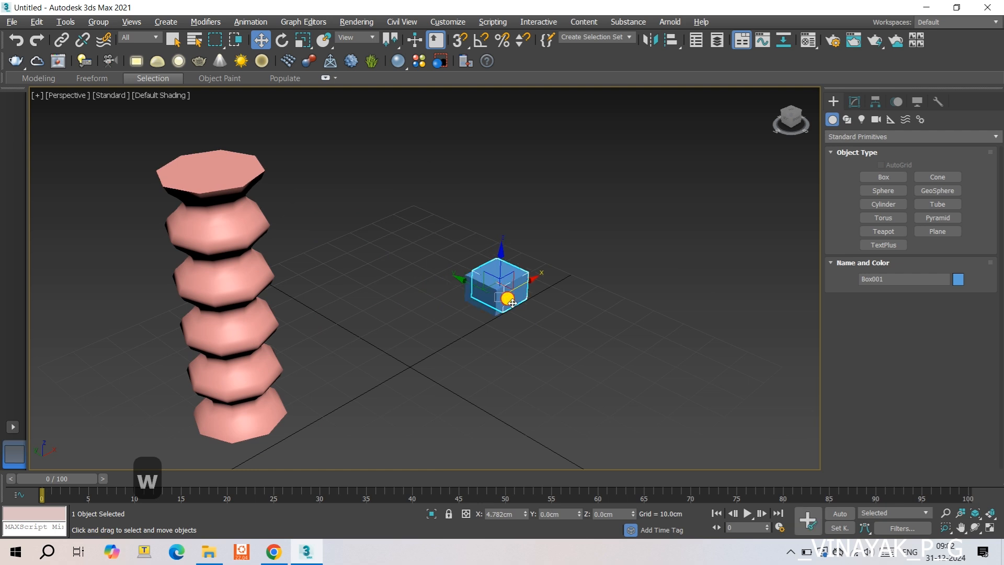
mouse_move(505, 296)
left_mouse_down("shift")
mouse_move(547, 332)
mouse_move(578, 289)
mouse_move(394, 344)
left_mouse_up("shift")
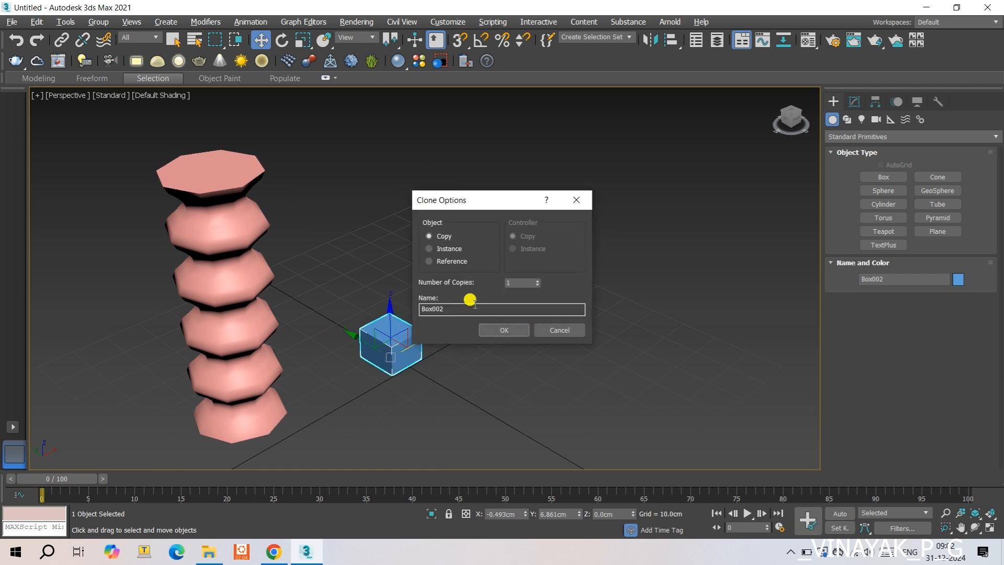
left_click(500, 331)
left_click(623, 297)
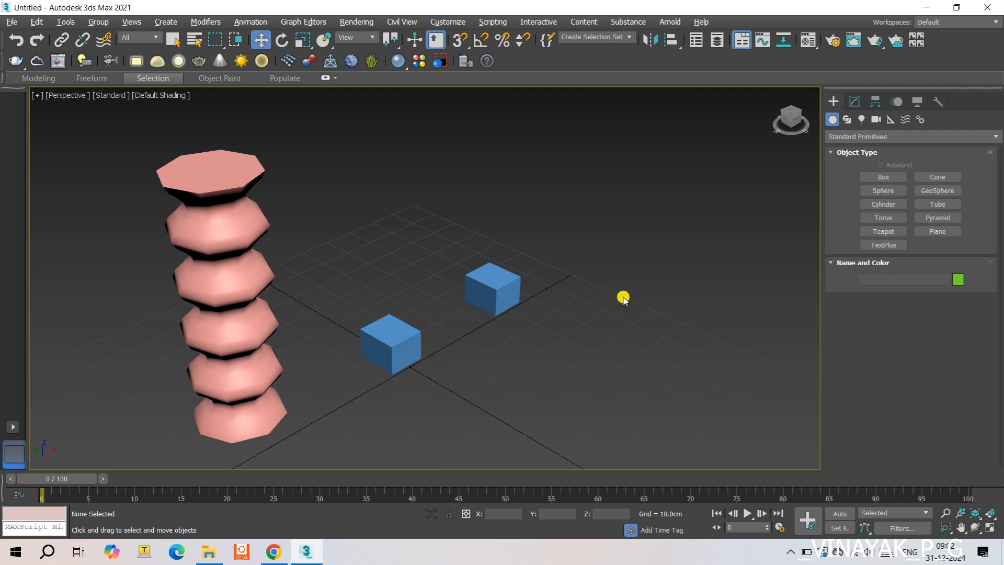
Step: Create a second hose about 29.4 cm high near the two boxes, using the Bound to Object Pivots end point method
middle_click_drag(623, 297, 674, 275)
left_click(836, 137)
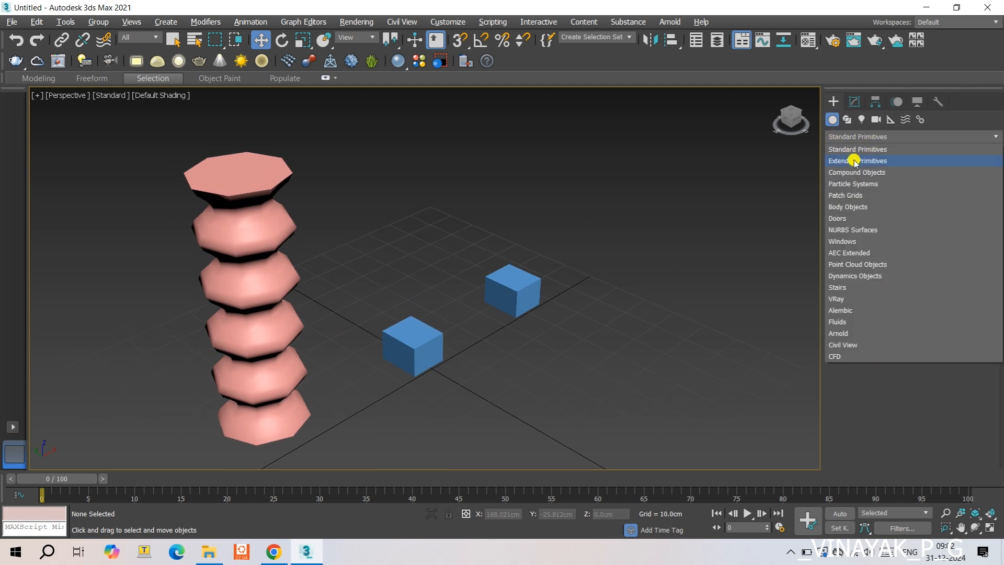
left_click(853, 161)
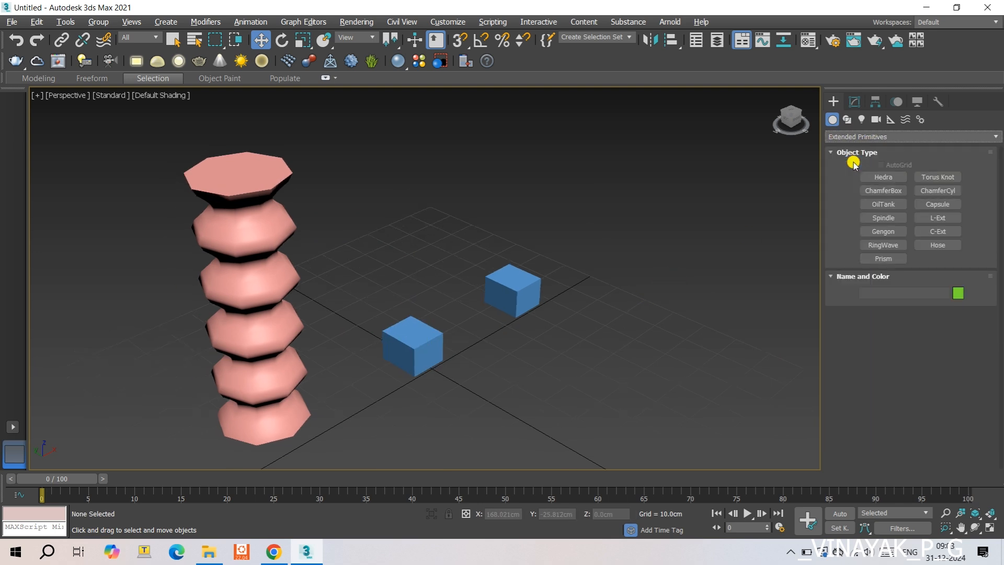
left_click(924, 246)
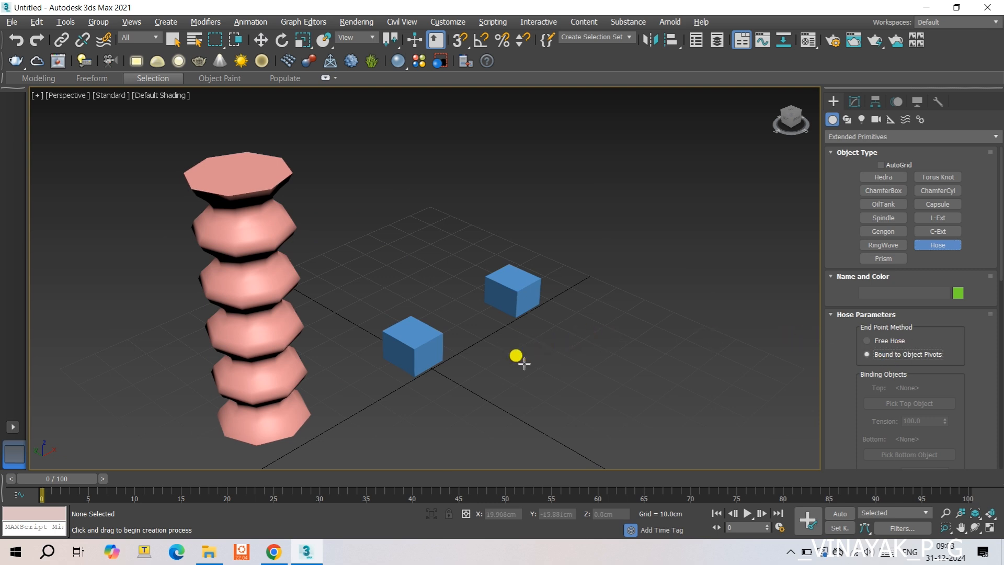
left_click_drag(535, 363, 549, 371)
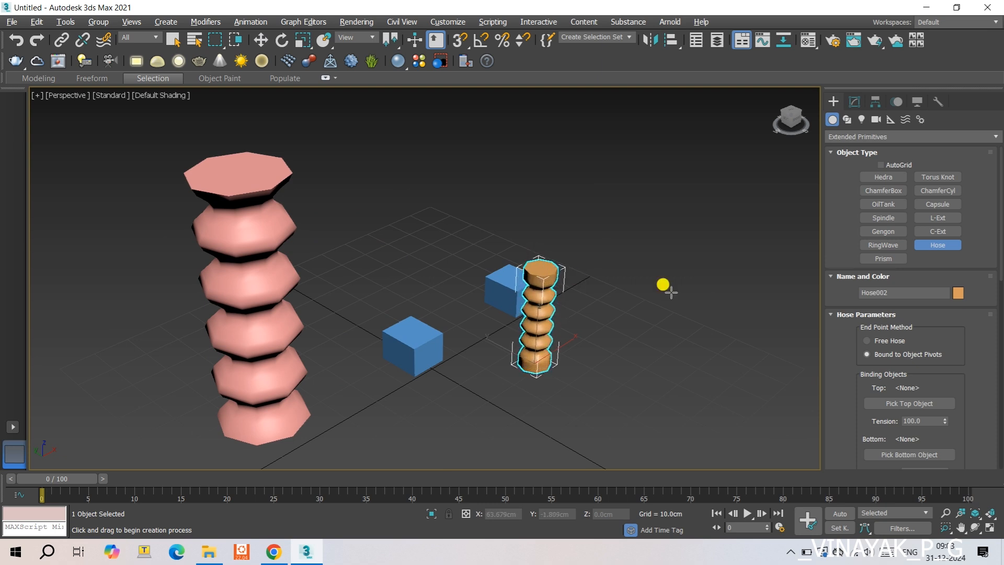
Step: Bind the new hose's top to the copied box and its bottom to the original box
scroll(882, 355, "down", 1)
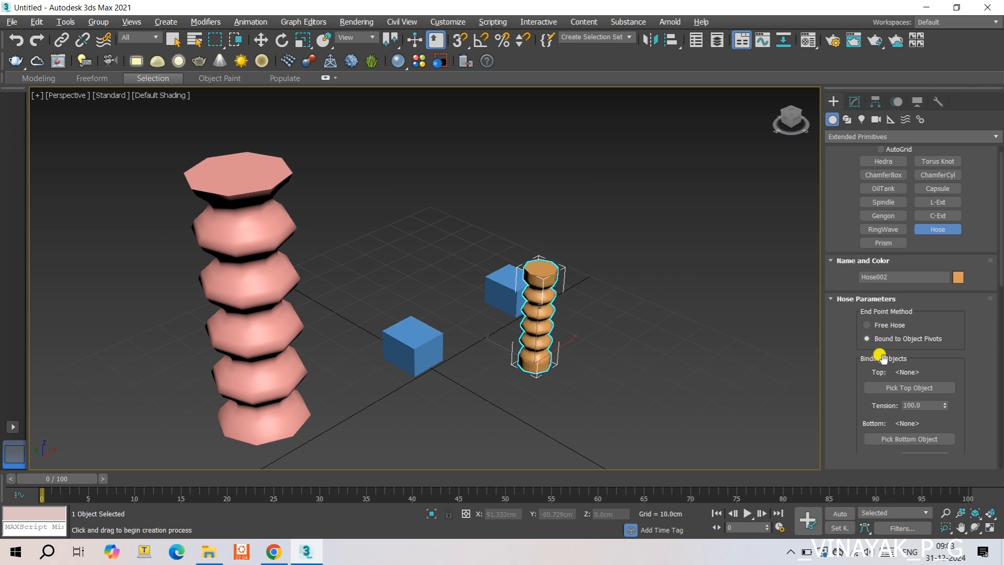
left_click(910, 388)
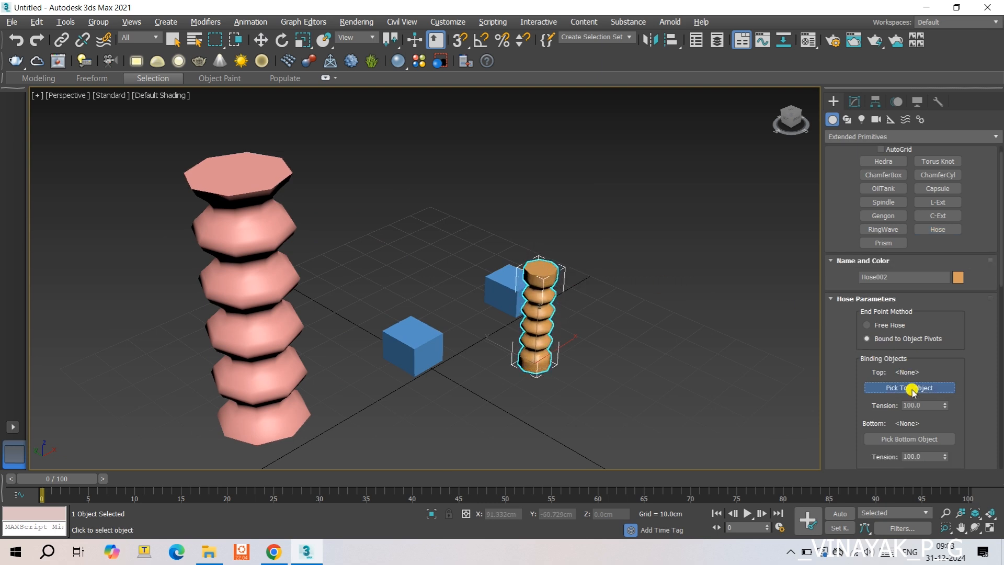
left_click(421, 345)
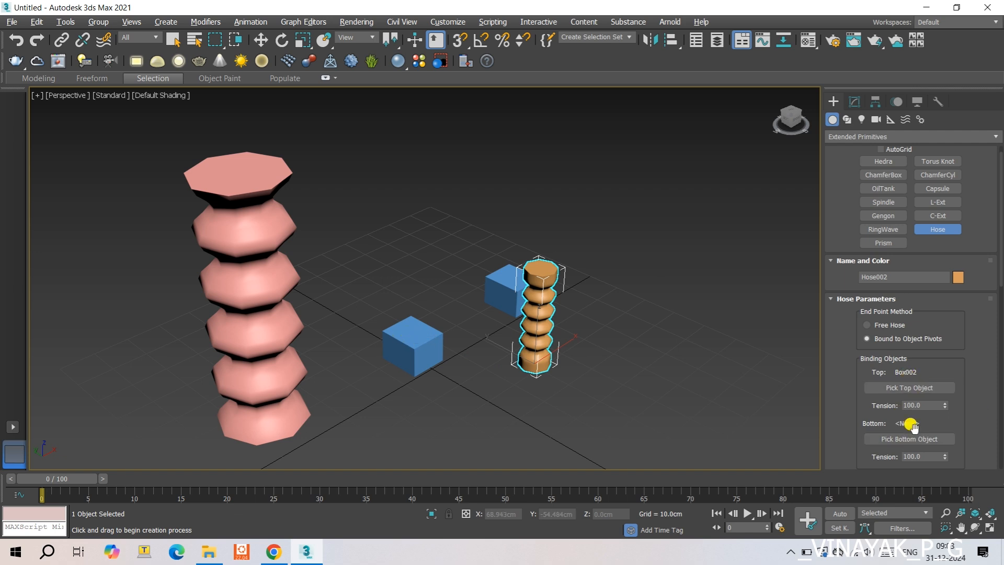
scroll(908, 422, "down", 1)
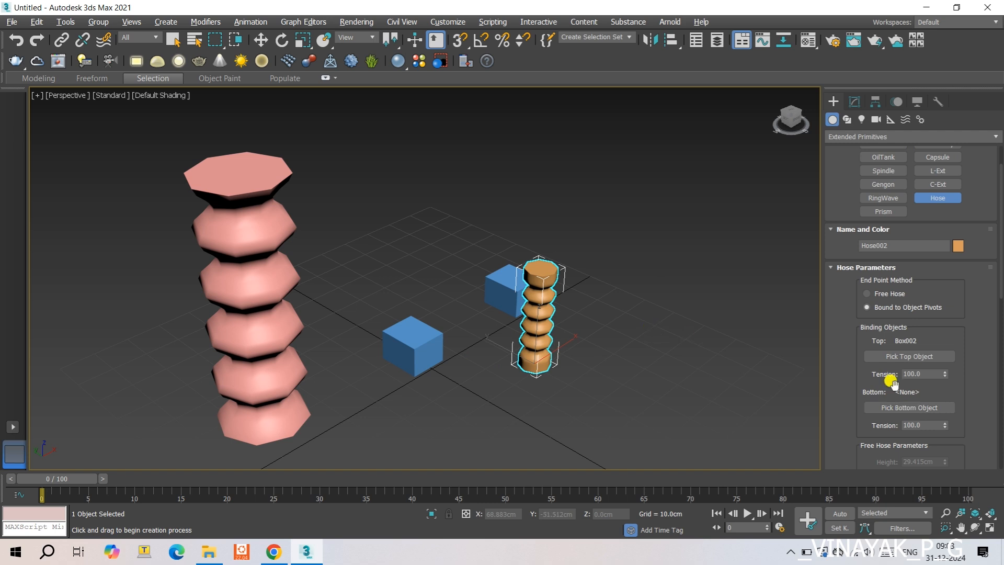
left_click(925, 409)
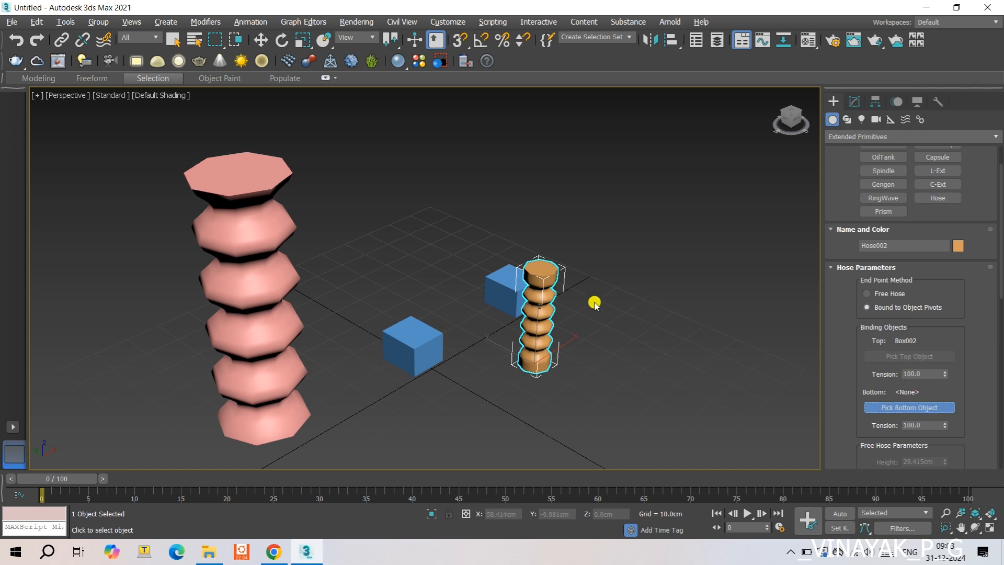
left_click(510, 285)
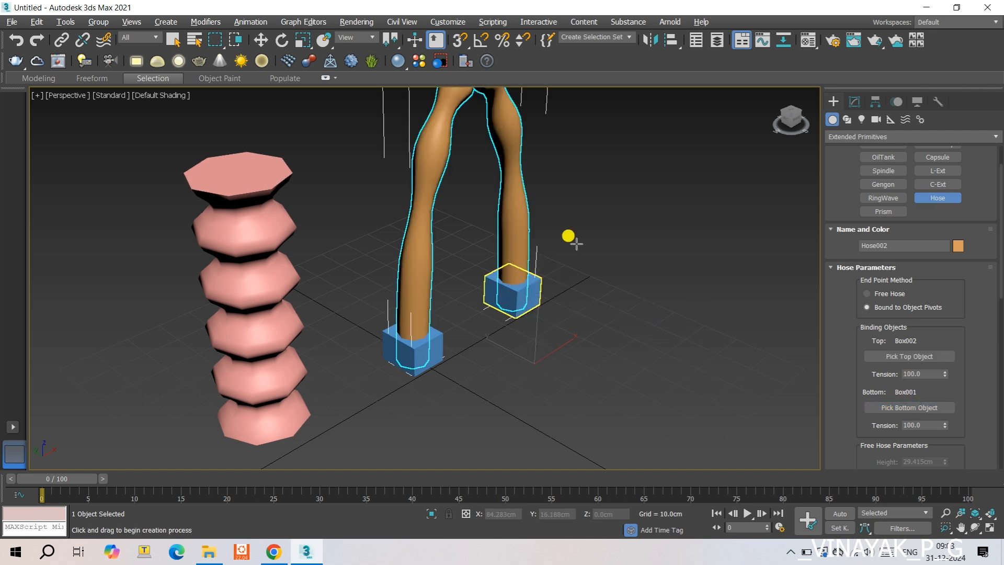
Step: Examine the arch of the bound hose and how its two ends sit in the boxes
scroll(572, 234, "down", 5)
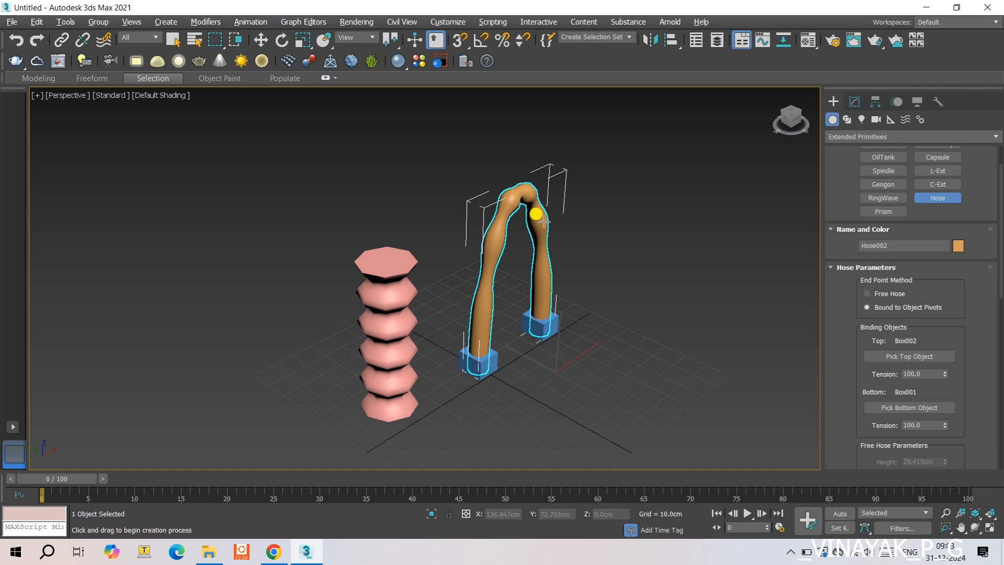
middle_click_drag(593, 339, 501, 388, "alt")
scroll(501, 388, "up", 5)
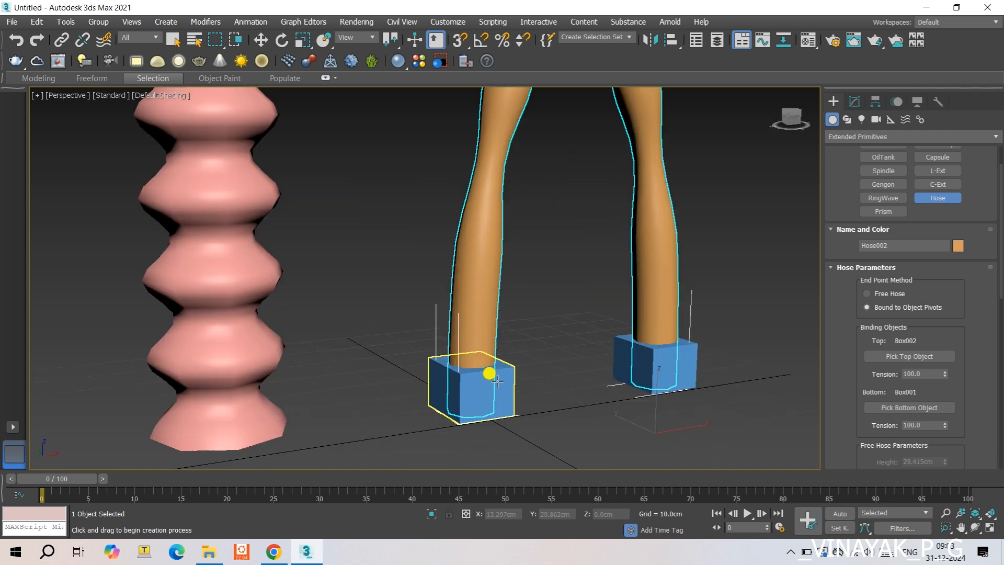
scroll(484, 357, "down", 2)
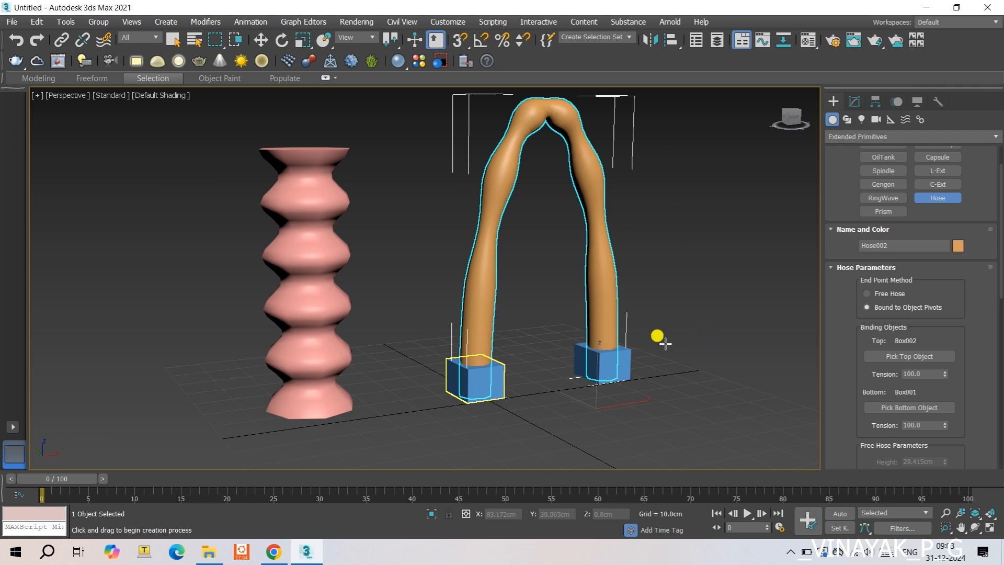
key("w")
scroll(588, 400, "up", 4)
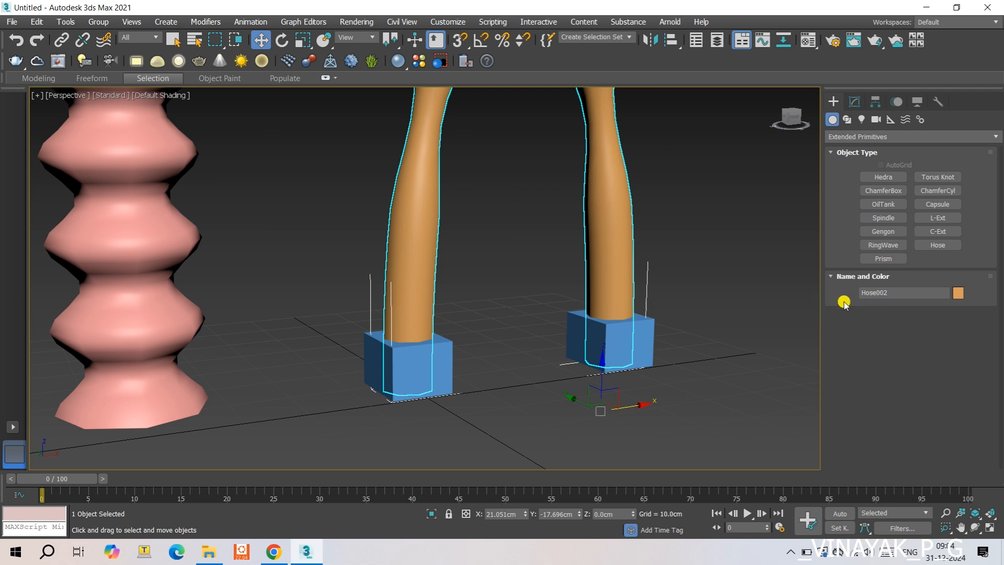
scroll(460, 264, "down", 3)
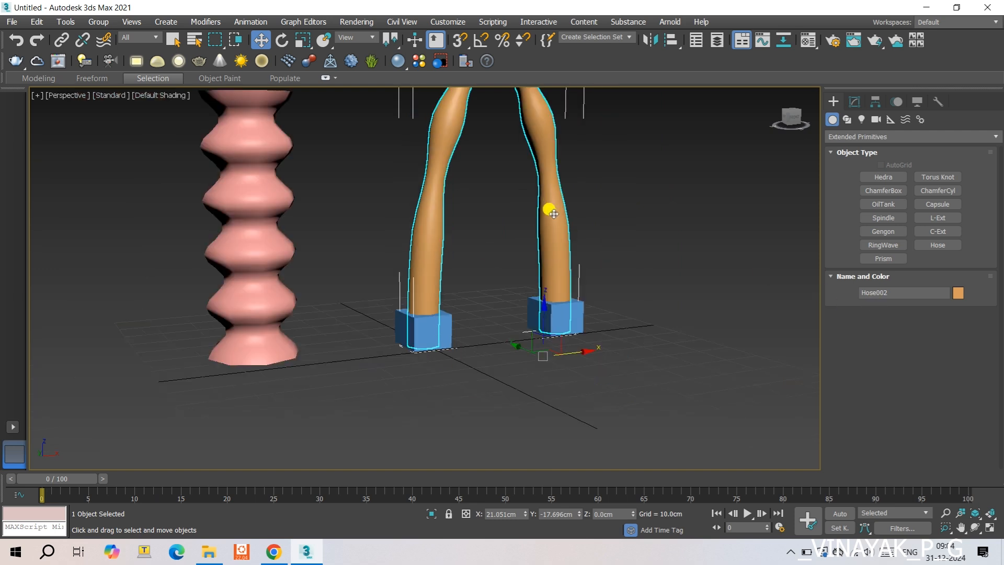
scroll(553, 213, "down", 3)
middle_click_drag(545, 215, 548, 256)
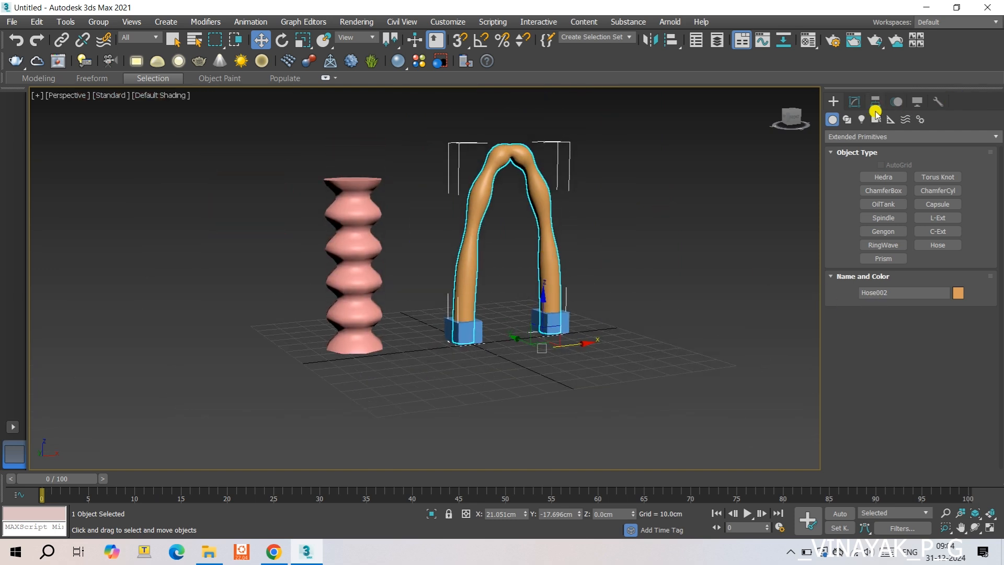
Step: Set both the top and bottom binding tensions of the hose bound between the boxes to 0
left_click(855, 102)
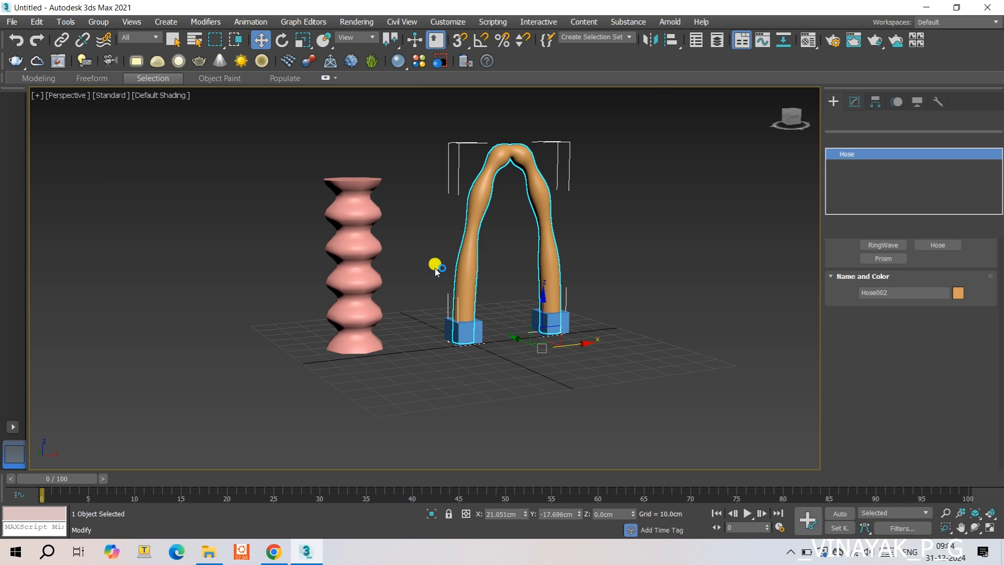
scroll(889, 344, "down", 1)
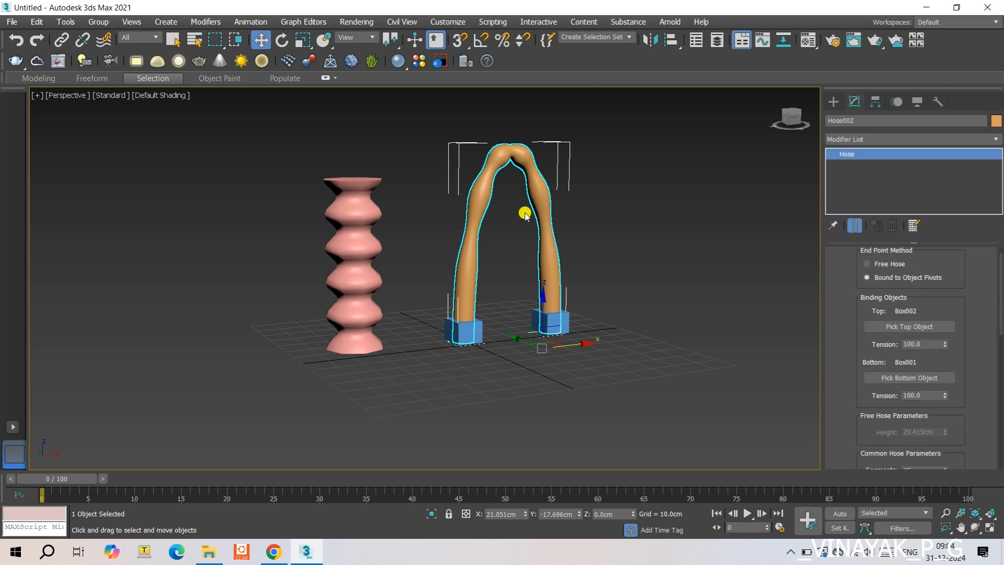
middle_click_drag(469, 175, 460, 187)
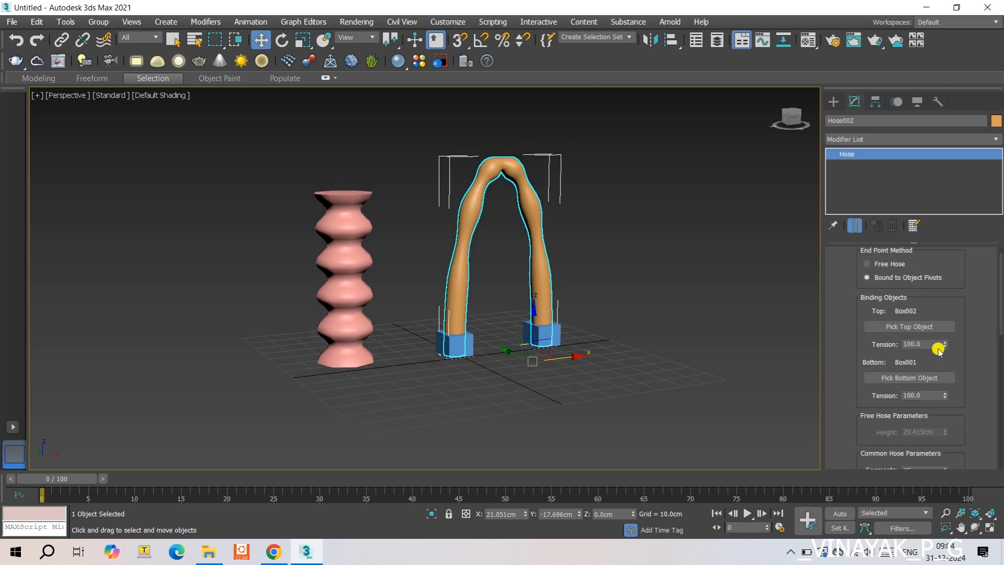
right_click(946, 345)
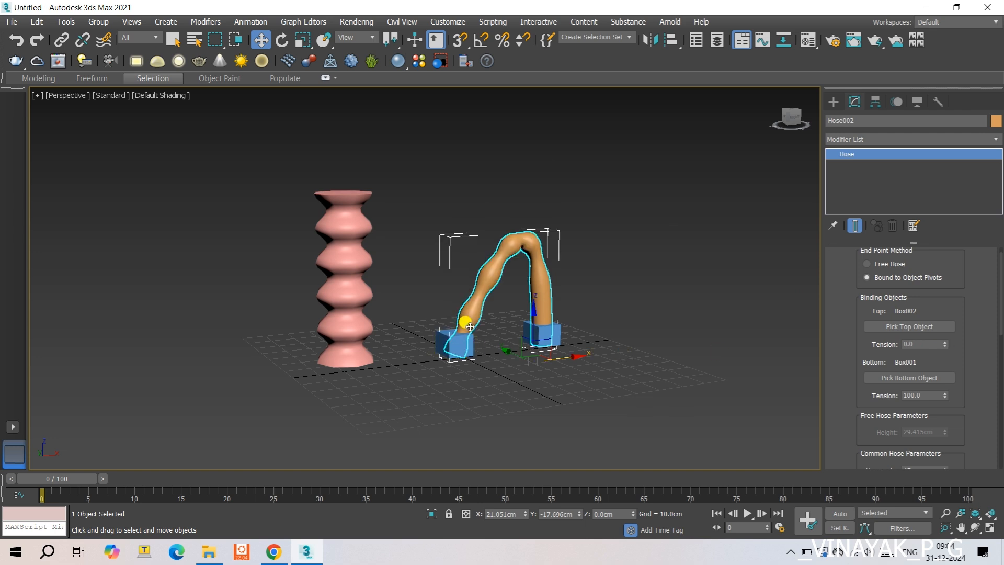
scroll(461, 330, "down", 4)
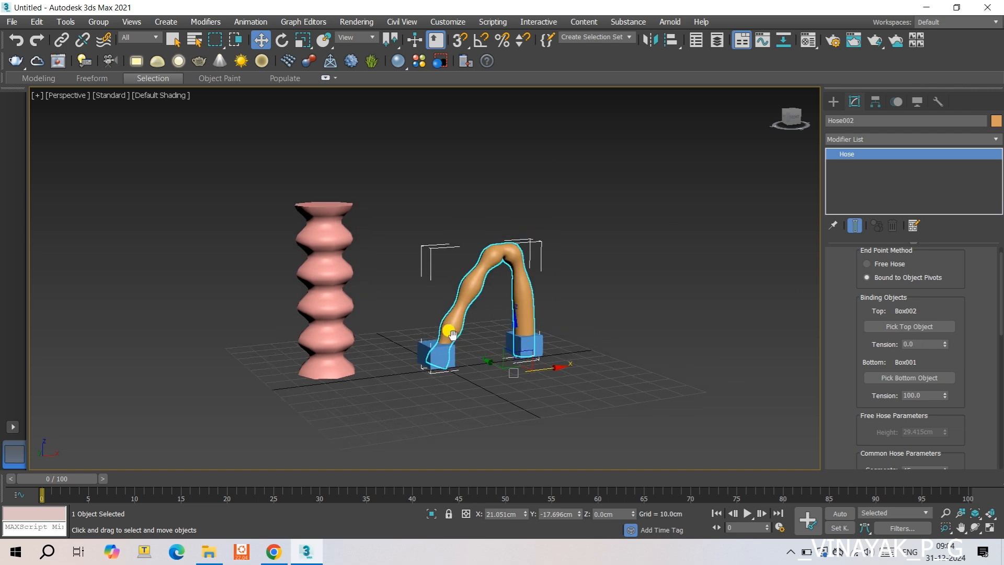
right_click(946, 396)
scroll(395, 335, "up", 5)
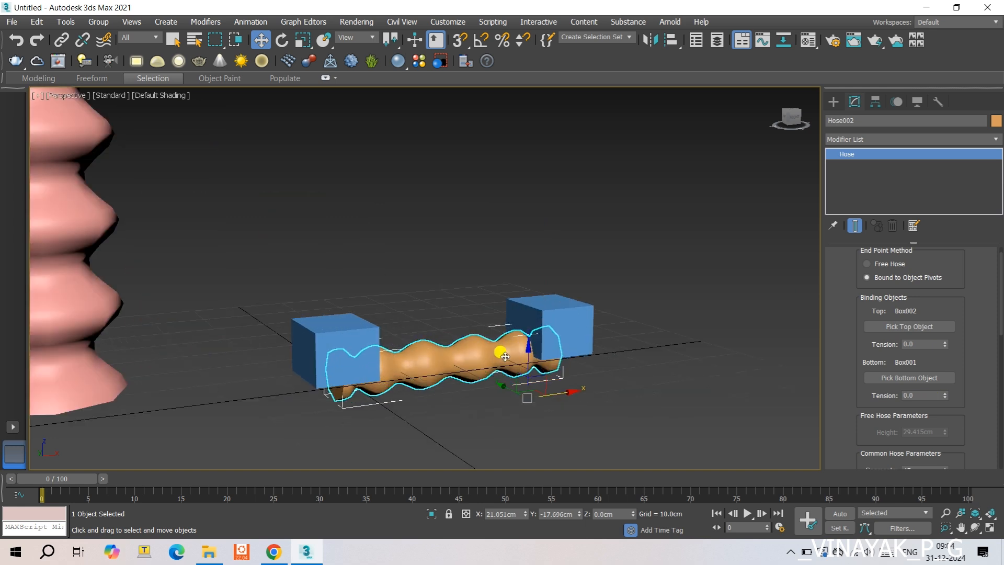
Step: In the front wireframe view, raise the bound hose about 4.3 cm along Z to match the height of the two boxes
key("f")
key("F3")
scroll(489, 330, "down", 6)
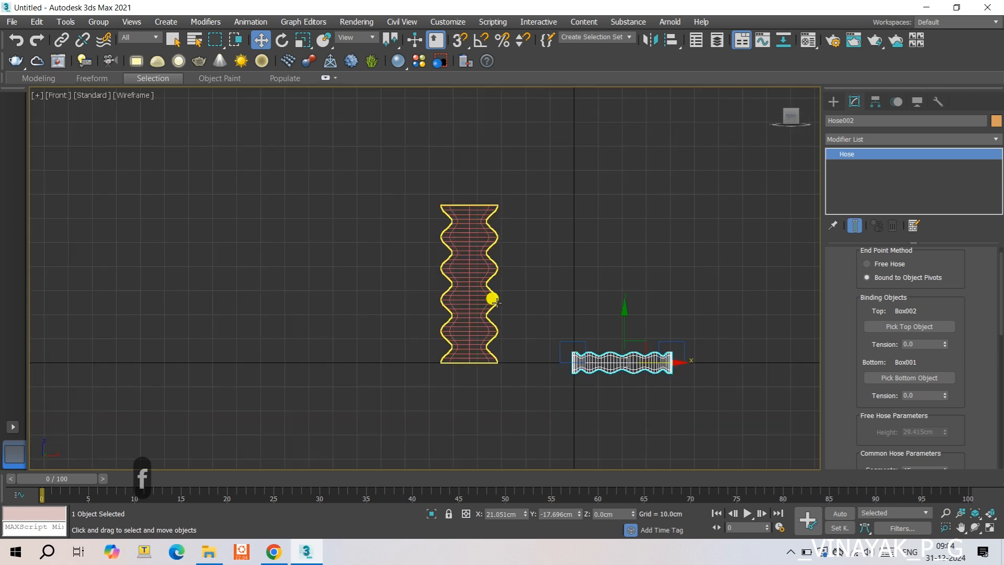
scroll(630, 343, "up", 2)
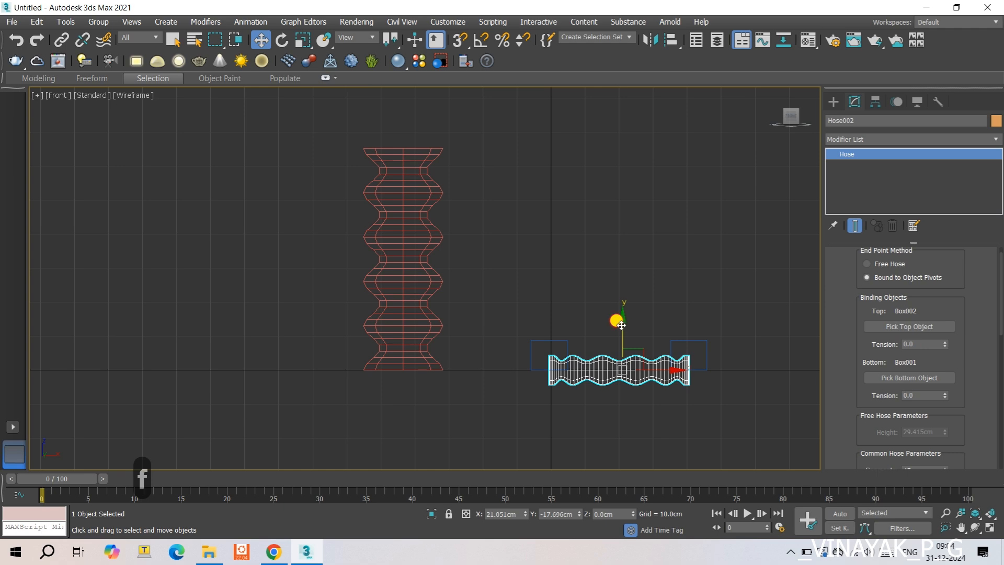
left_click_drag(621, 325, 621, 311)
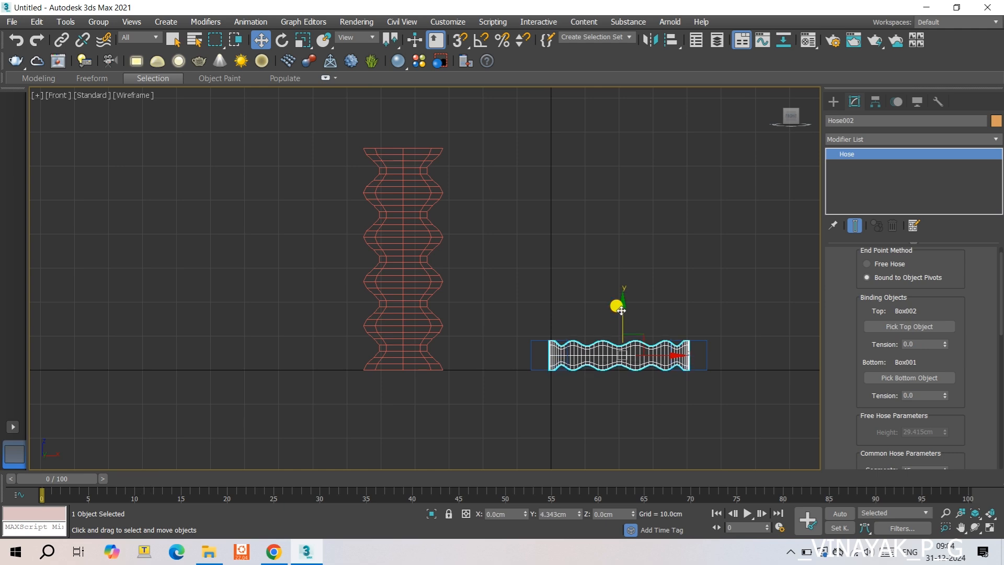
scroll(668, 340, "up", 2)
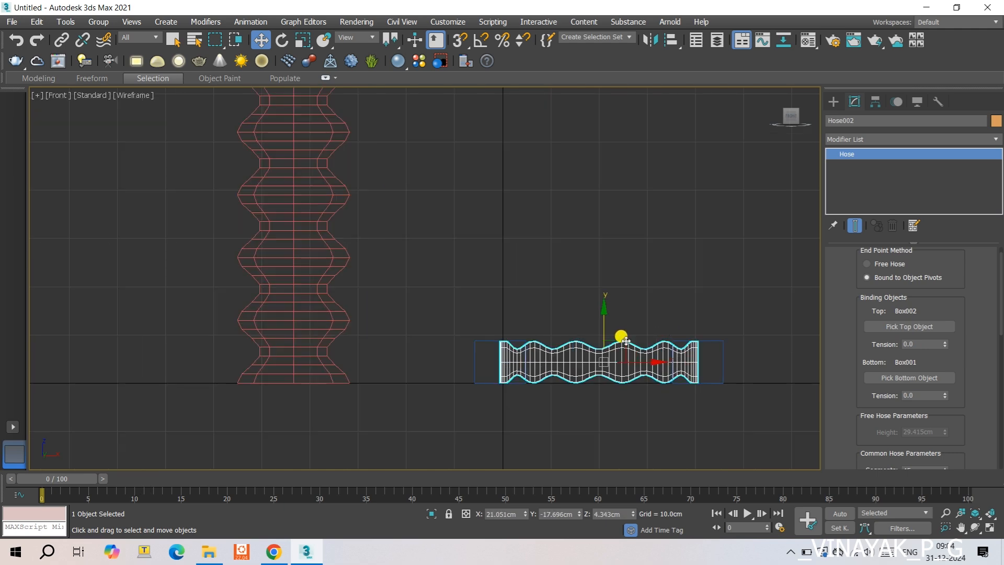
Step: Return the viewport to shaded display without edges, deselect the hose, and view it between the boxes from an angle
middle_click_drag(590, 405, 637, 419, "alt")
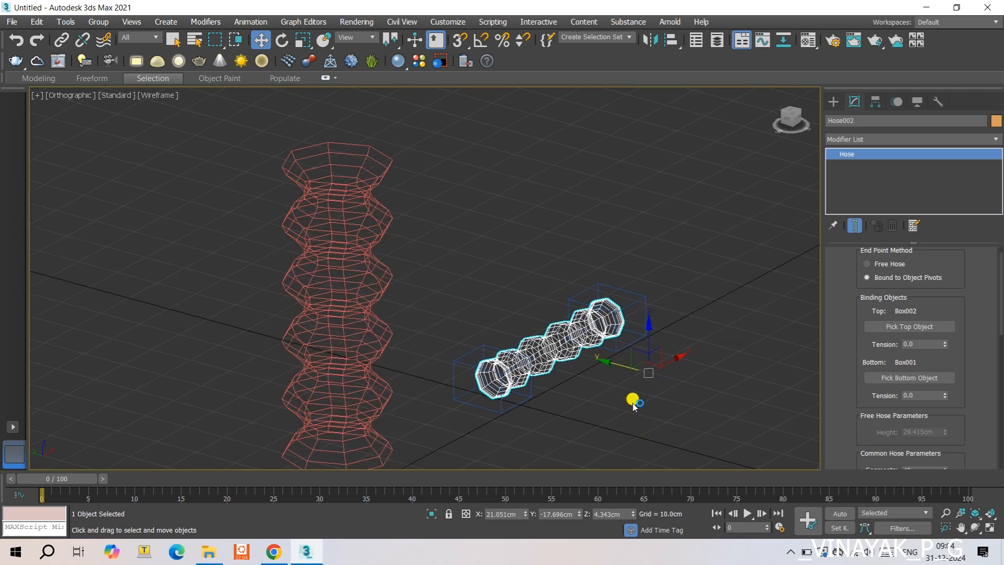
key("F4")
key("F3")
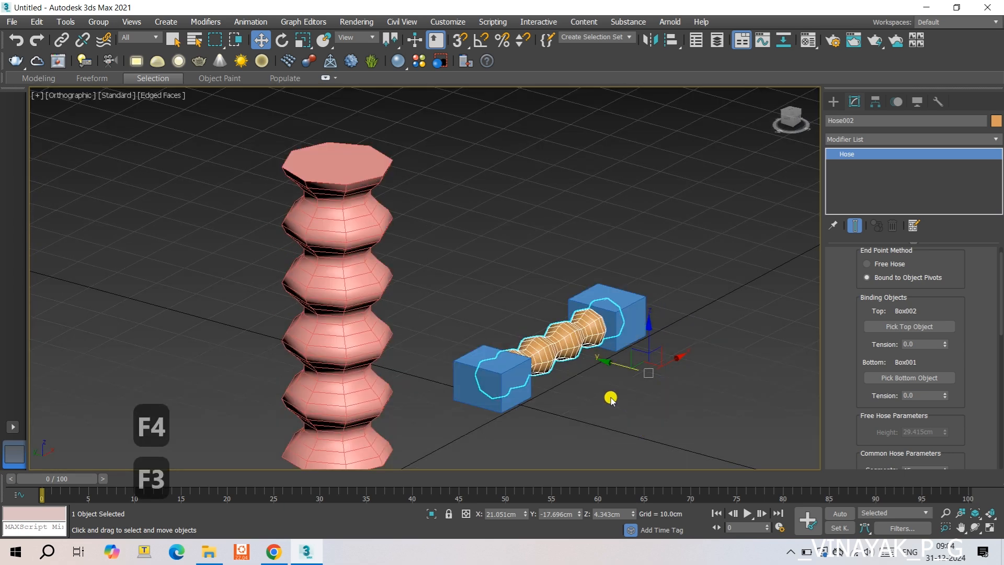
key("F4")
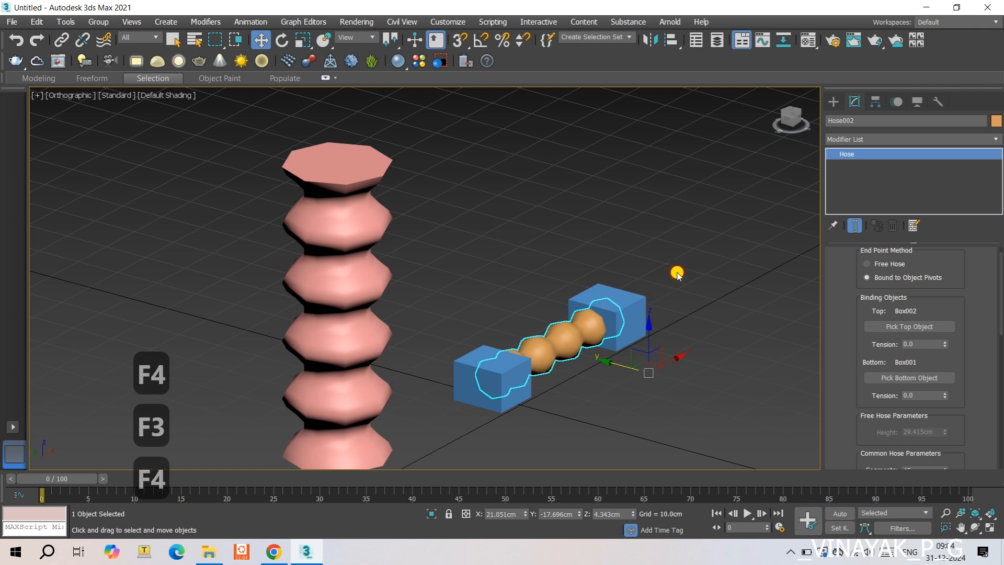
left_click(622, 351)
middle_click_drag(589, 332, 539, 396, "alt")
middle_click_drag(666, 350, 570, 304, "alt")
middle_click_drag(708, 292, 572, 279)
scroll(573, 277, "down", 3)
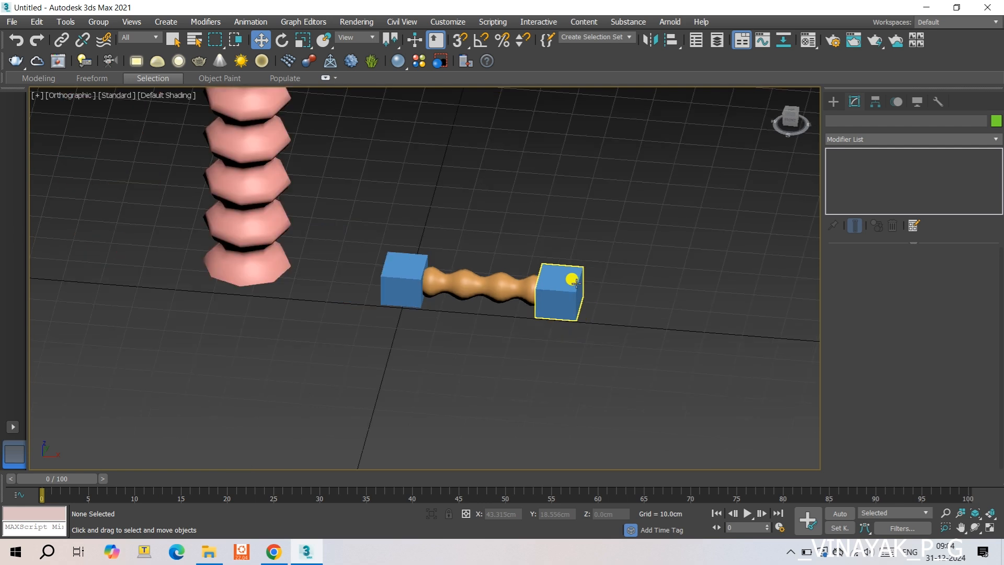
scroll(707, 261, "down", 5)
middle_click_drag(707, 262, 570, 276)
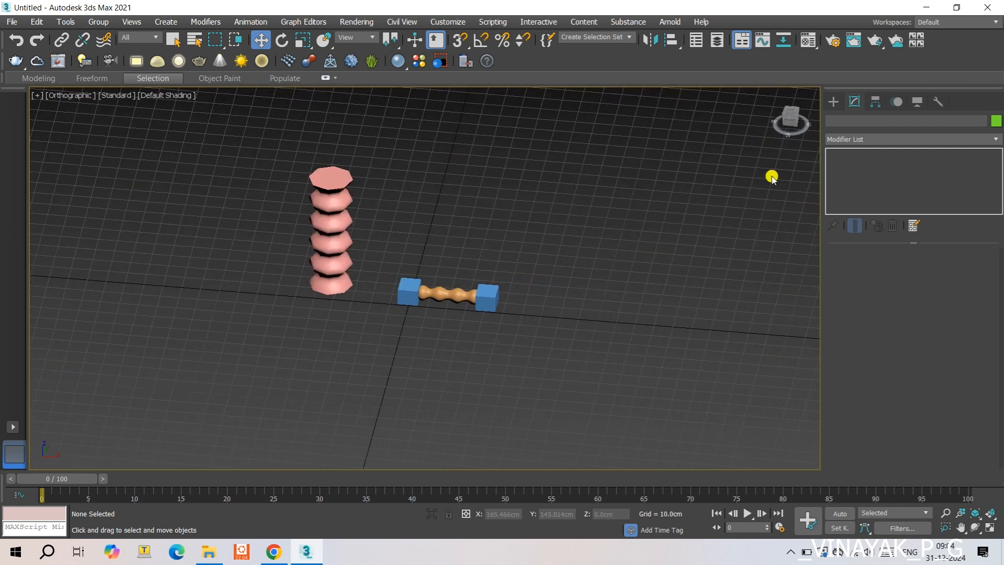
Step: Set the free-standing hose's flex section to start at 10% and end at 90%
left_click(832, 104)
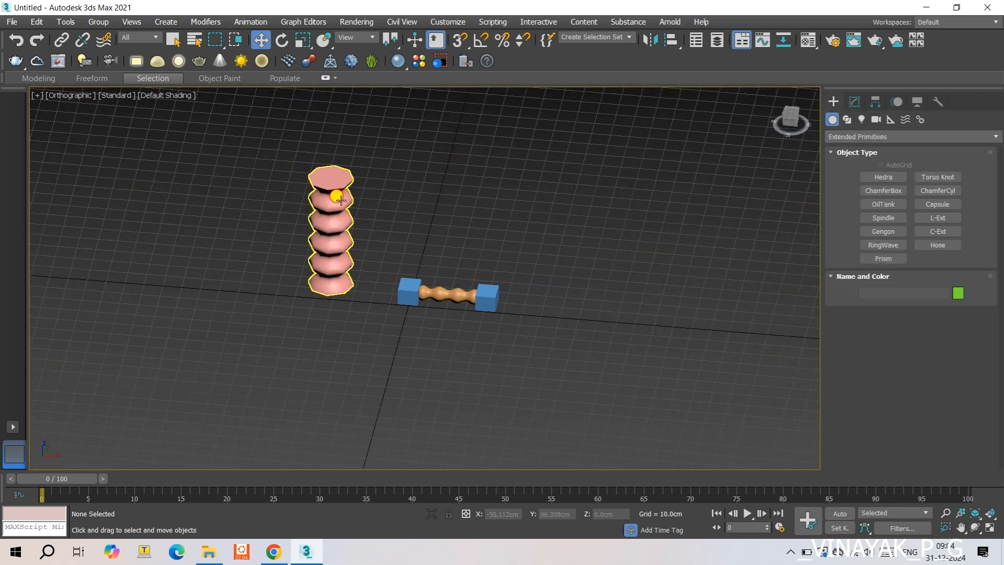
left_click(337, 195)
left_click(856, 104)
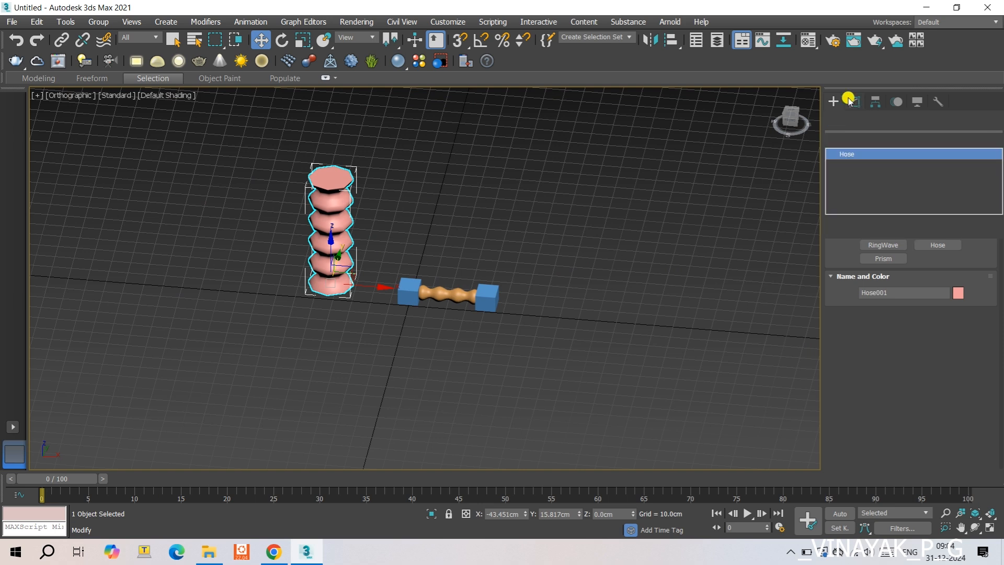
scroll(889, 308, "down", 4)
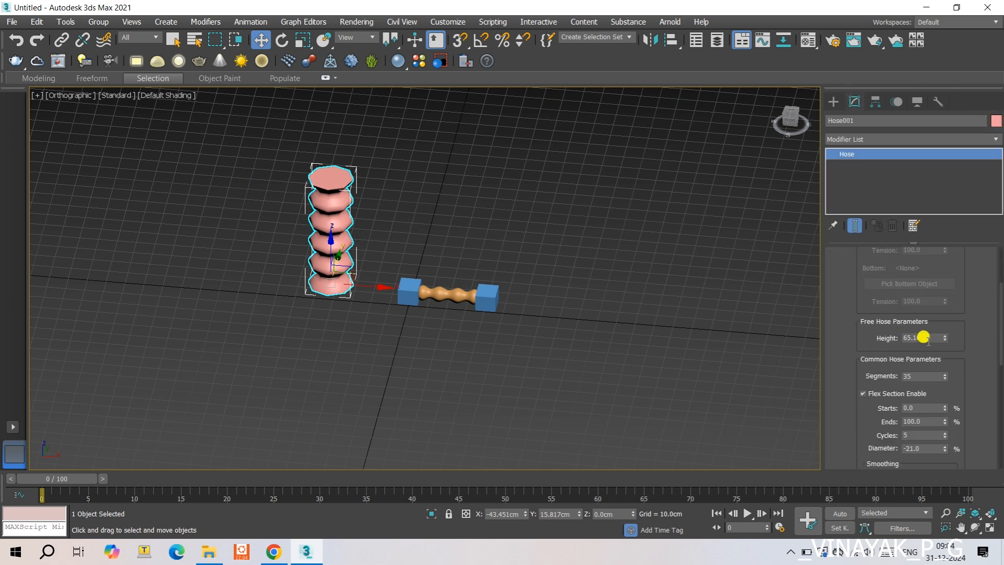
scroll(924, 337, "down", 5)
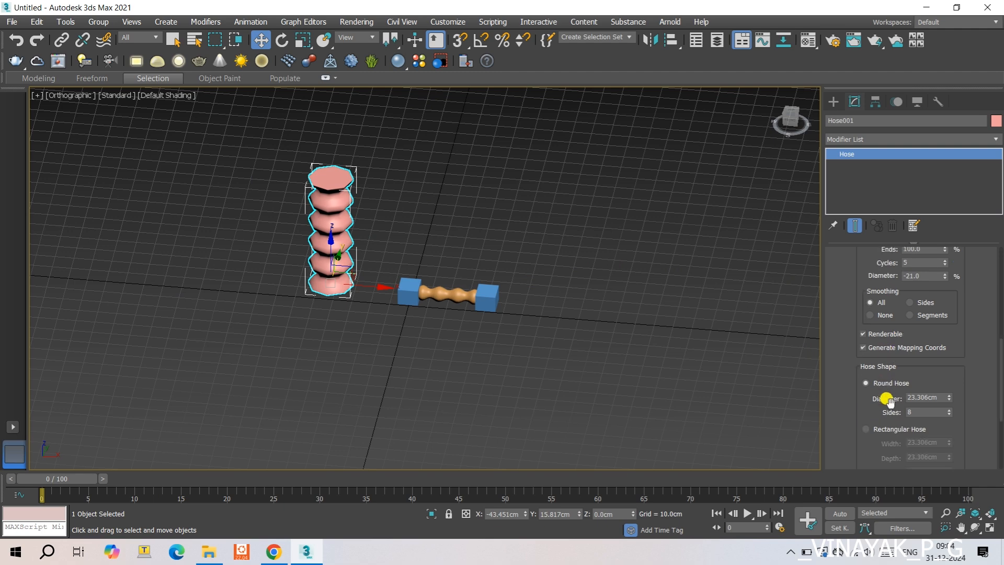
middle_click_drag(450, 243, 454, 304)
scroll(801, 259, "up", 4)
scroll(921, 287, "up", 1)
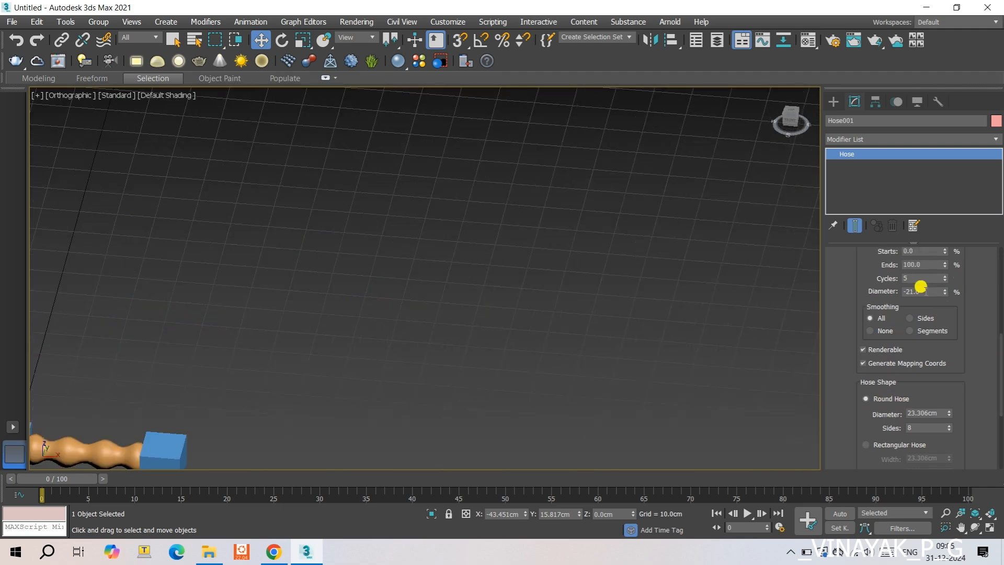
scroll(729, 289, "down", 5)
scroll(919, 273, "up", 1)
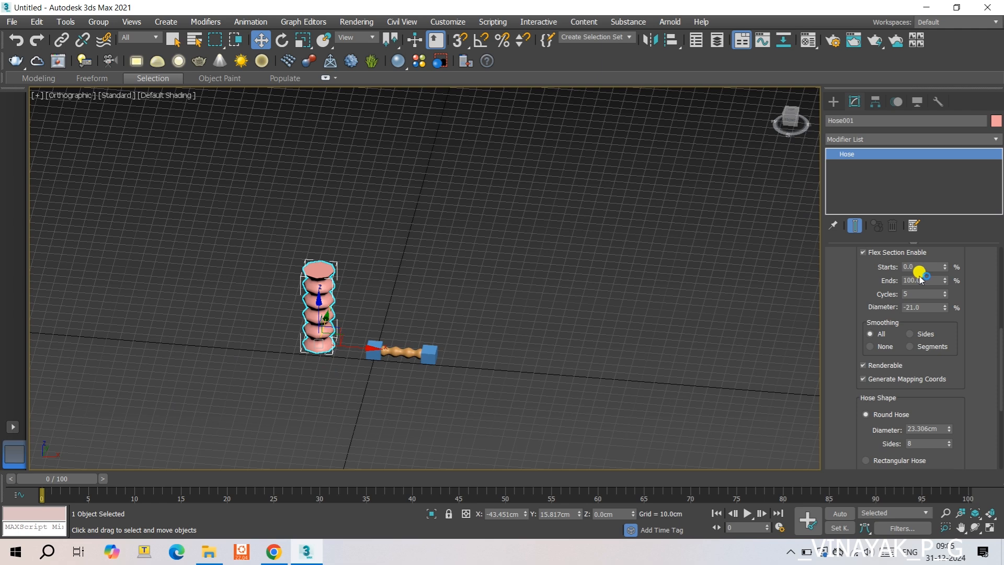
left_click(902, 265)
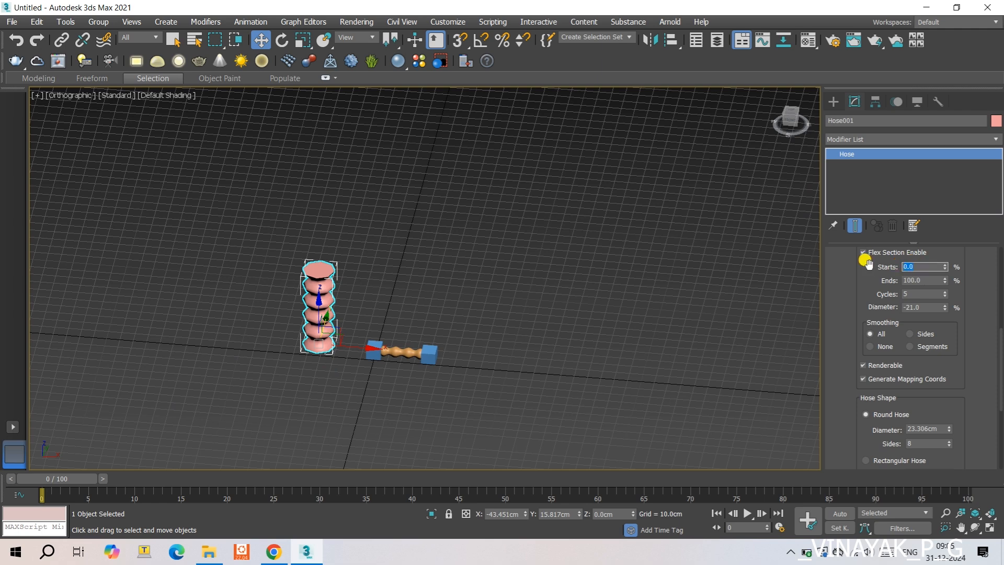
type("10")
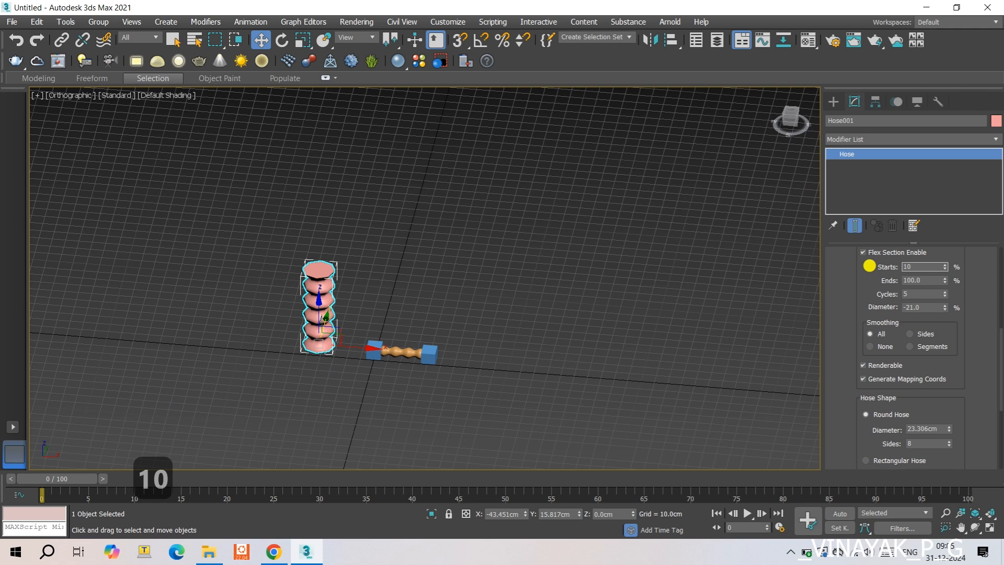
key("Tab")
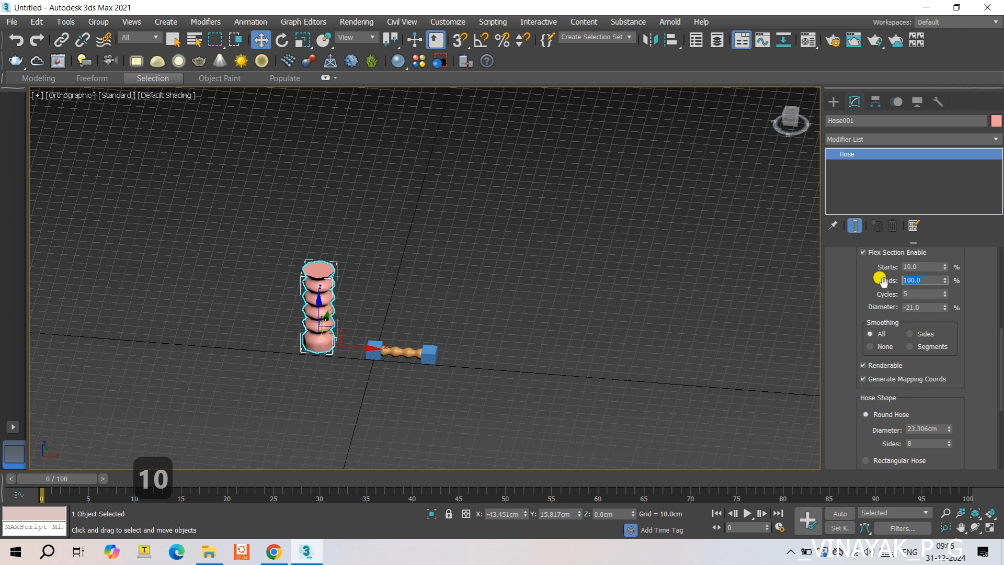
type("90")
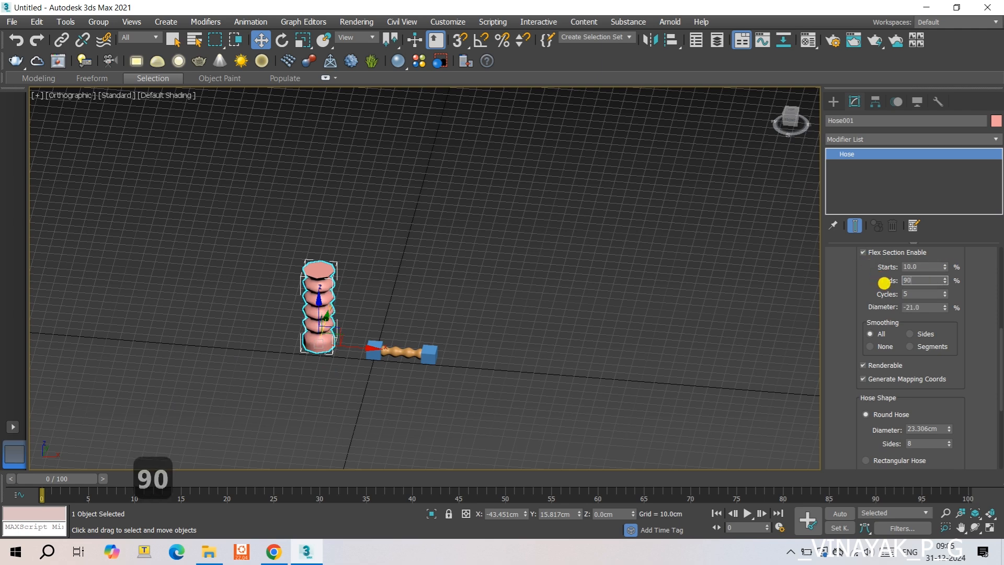
key("Return")
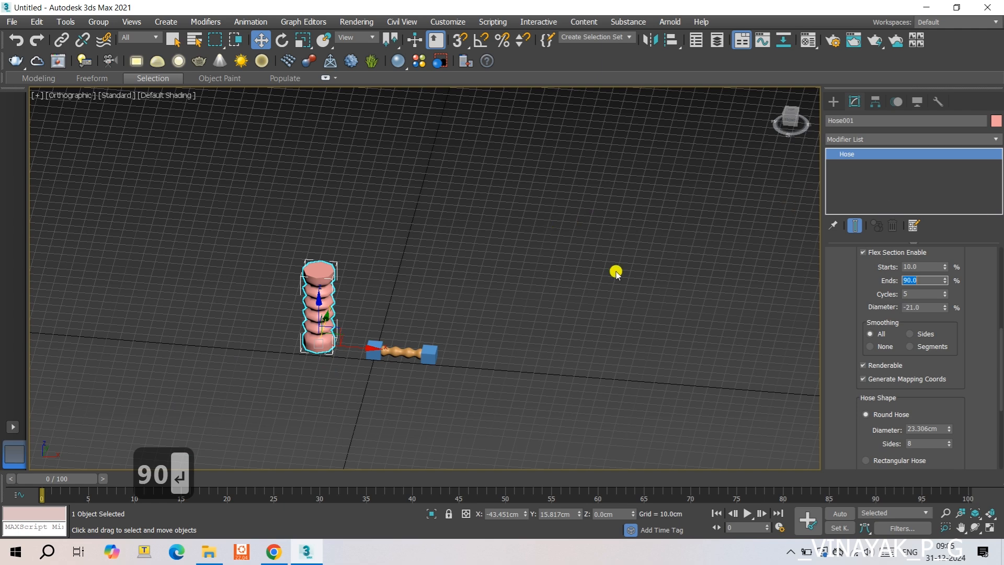
Step: Increase the free-standing round hose's diameter to about 26.7 cm and its sides to 64
scroll(937, 338, "down", 5)
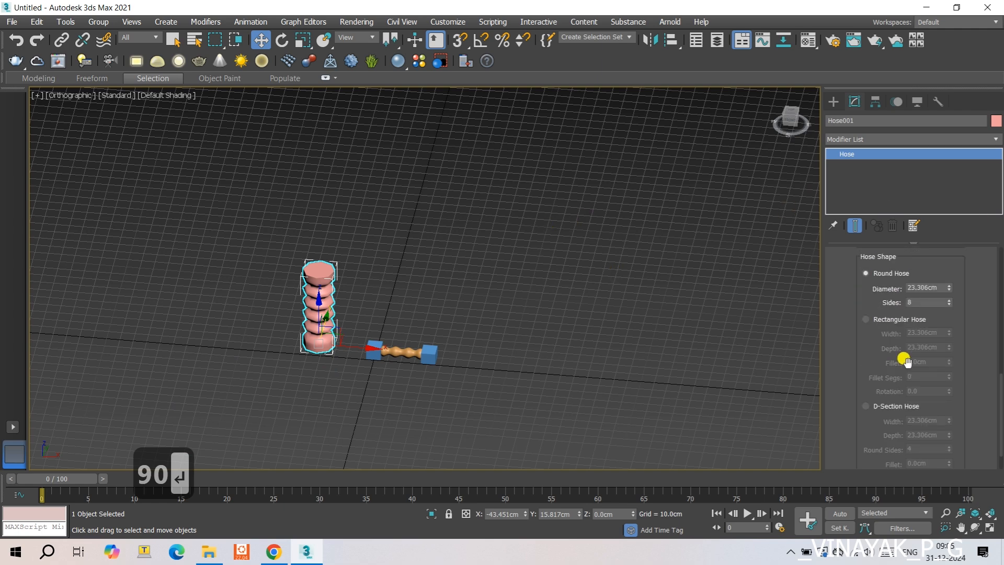
scroll(905, 356, "up", 2)
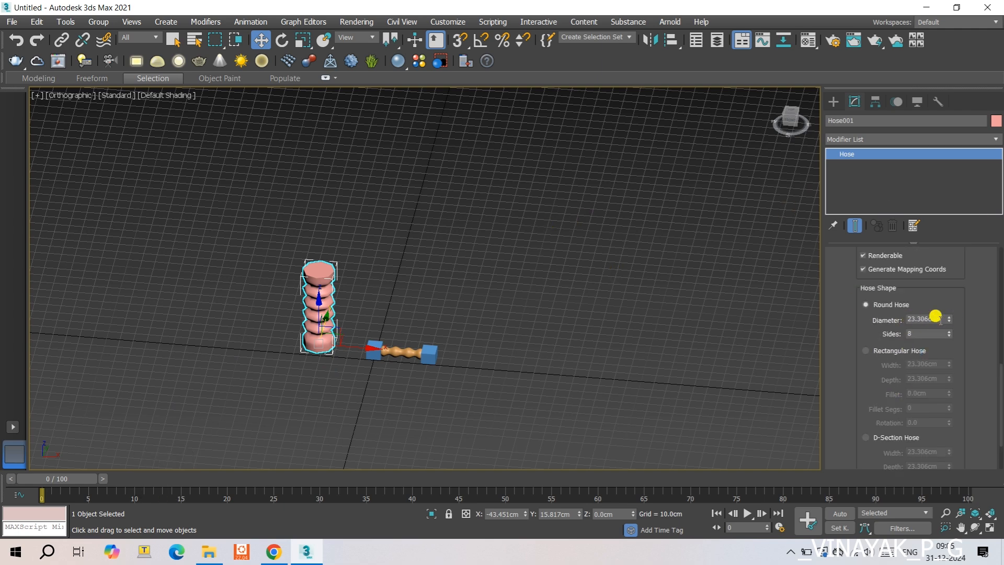
mouse_move(949, 323)
left_mouse_down()
mouse_move(933, 228)
mouse_move(954, 282)
mouse_move(949, 329)
mouse_move(947, 303)
left_mouse_up()
middle_click_drag(375, 291, 375, 271, "alt")
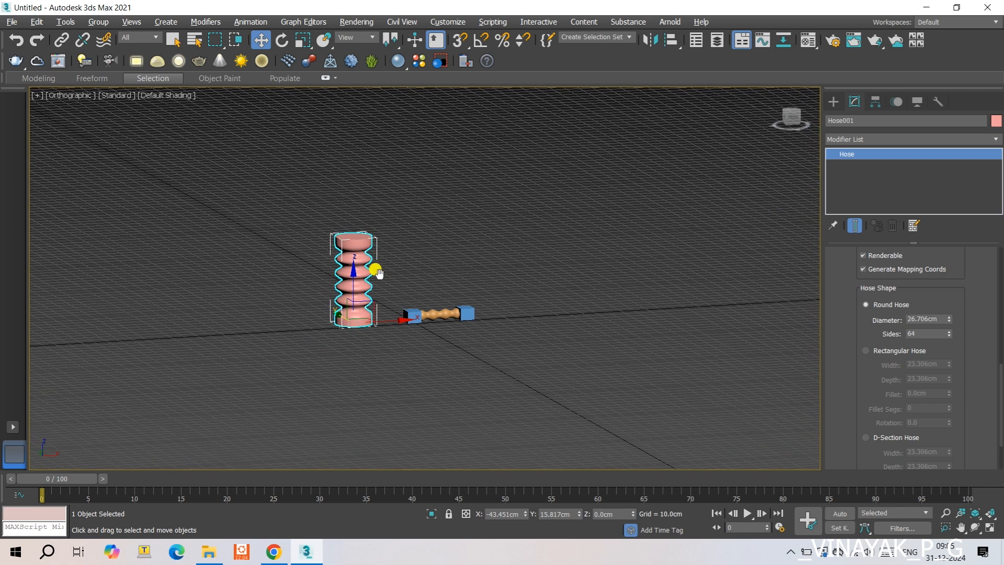
scroll(376, 270, "up", 5)
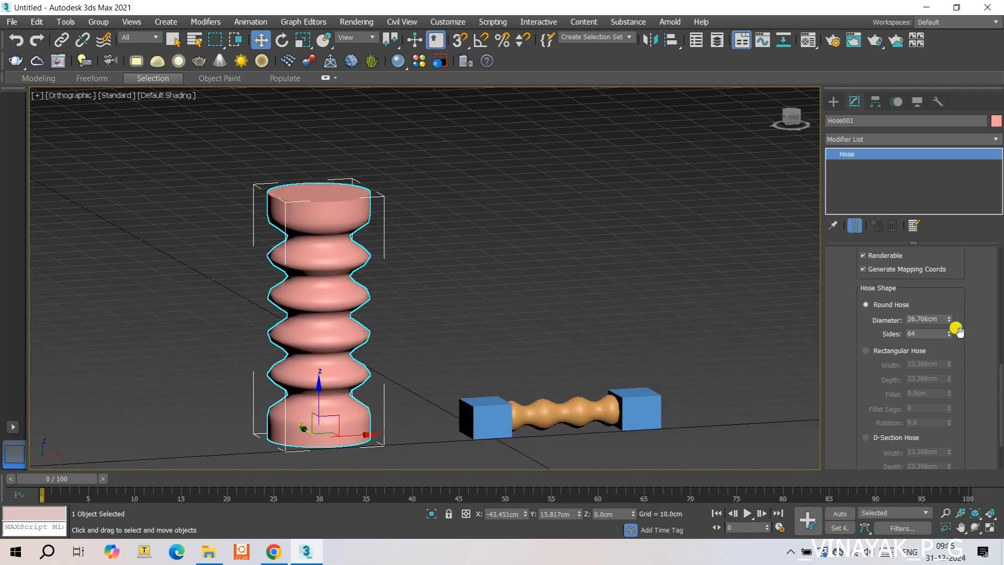
Step: Lower the round hose's sides to 22 and inspect the roundness of its top
left_click_drag(948, 332, 945, 316)
left_click_drag(949, 335, 962, 368)
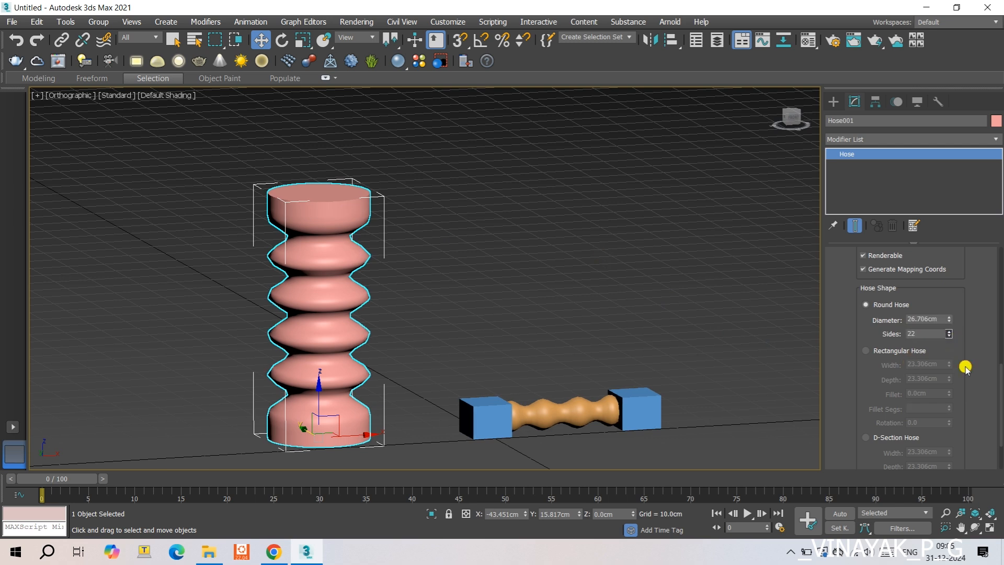
middle_click_drag(463, 257, 454, 278, "alt")
scroll(367, 357, "down", 2)
scroll(393, 296, "down", 3)
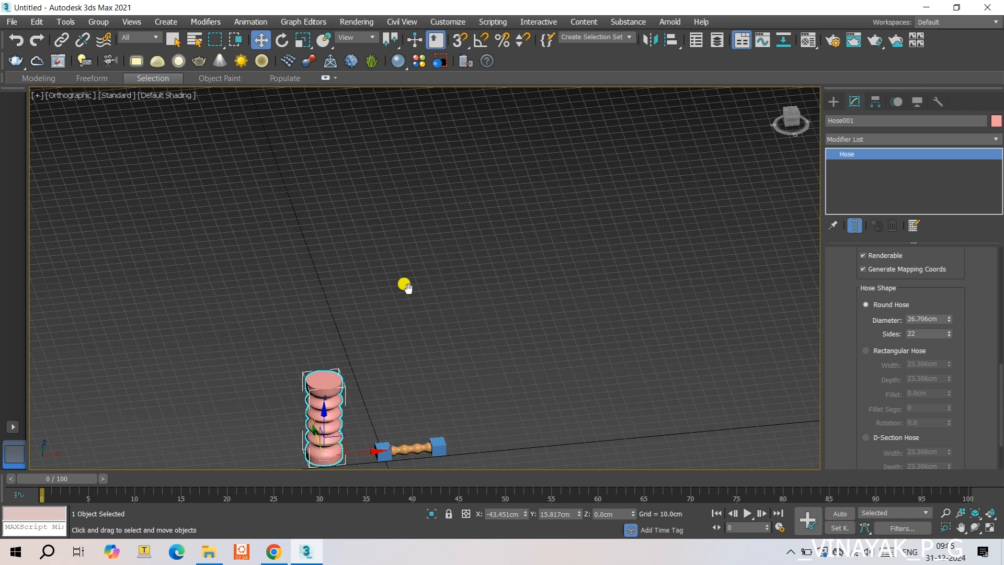
scroll(330, 385, "up", 4)
scroll(324, 382, "up", 2)
middle_click_drag(328, 383, 410, 251)
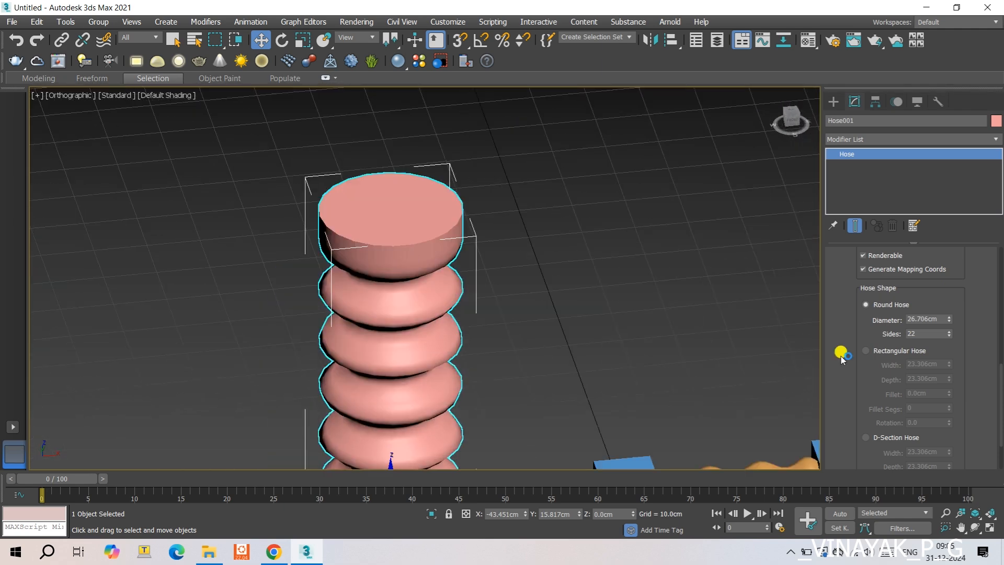
Step: Reduce the round hose's sides to 11 and switch its shape to Rectangular Hose
left_click_drag(949, 337, 949, 345)
scroll(579, 282, "down", 3)
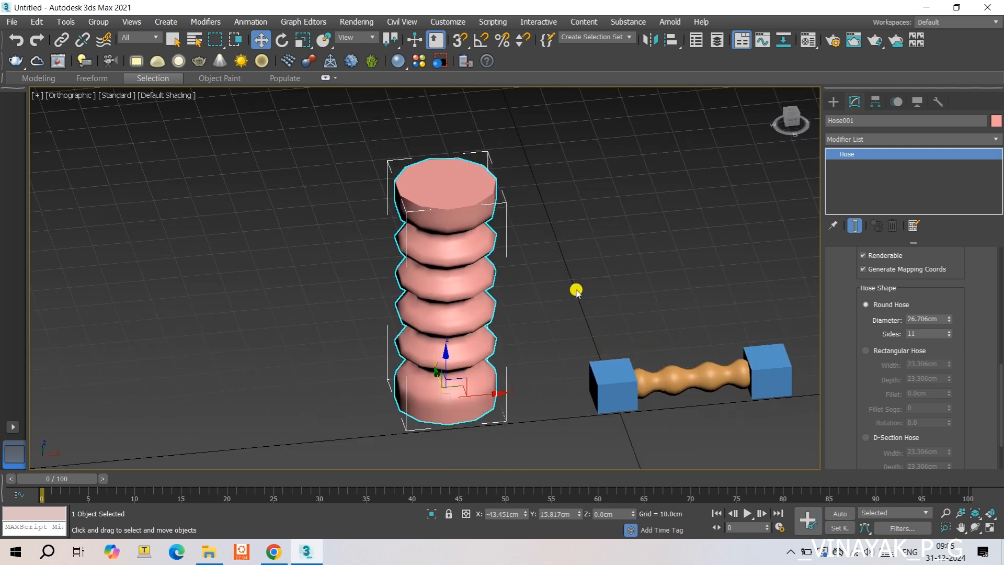
left_click(868, 351)
middle_click_drag(596, 262, 571, 253)
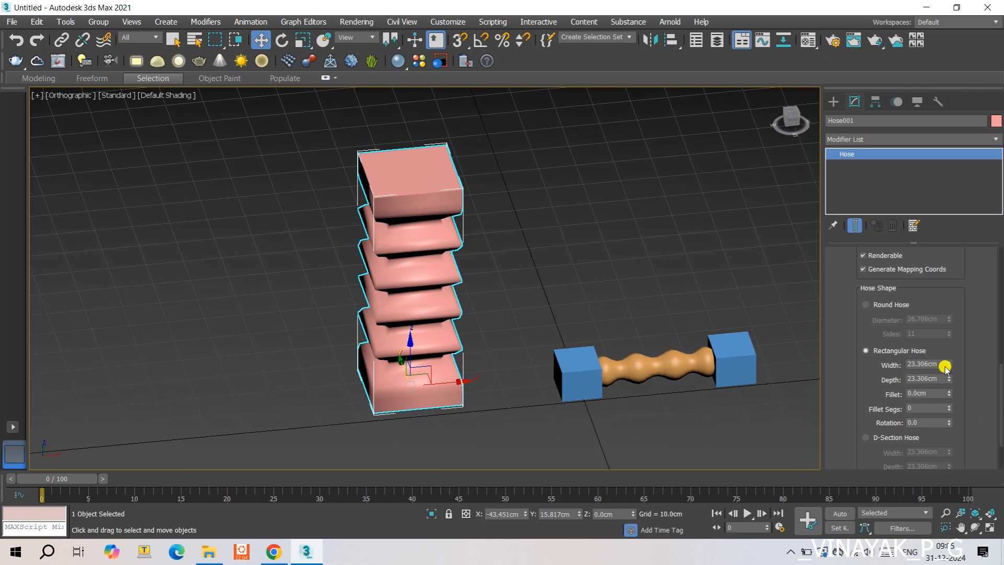
Step: Increase the rectangular hose's width to about 33.2 cm and depth to about 30.4 cm, and display edged faces
left_click_drag(948, 365, 940, 306)
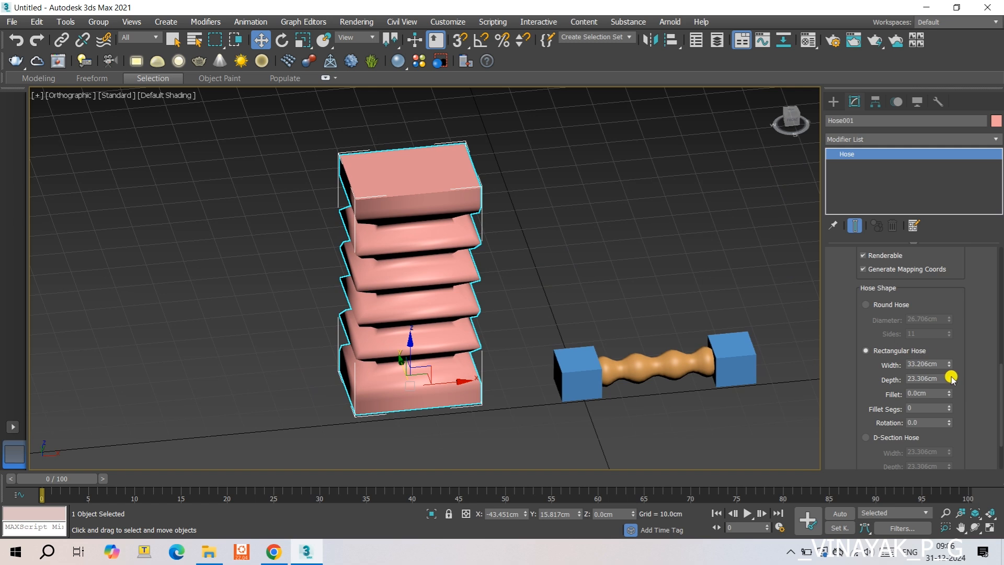
left_click_drag(949, 378, 957, 331)
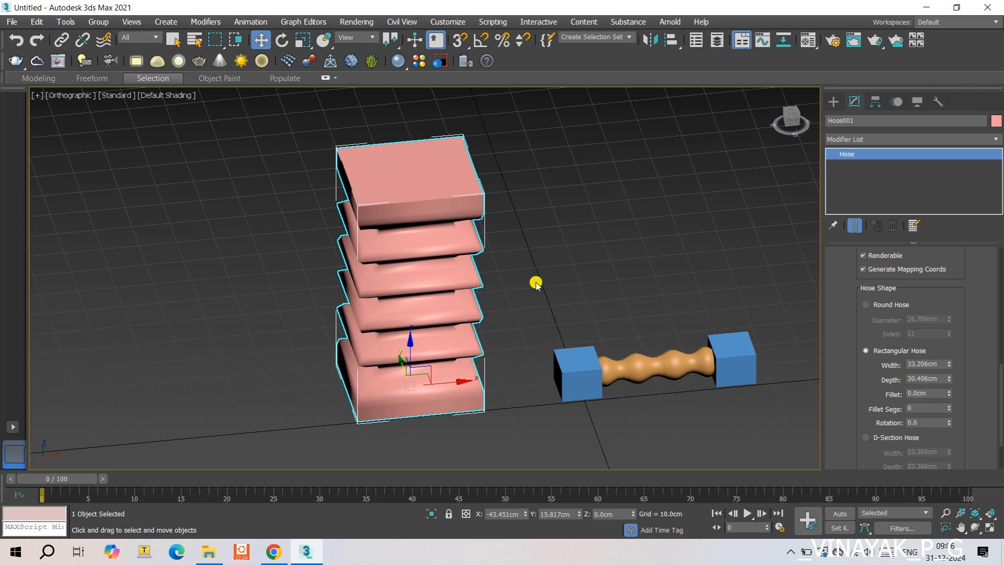
key("F4")
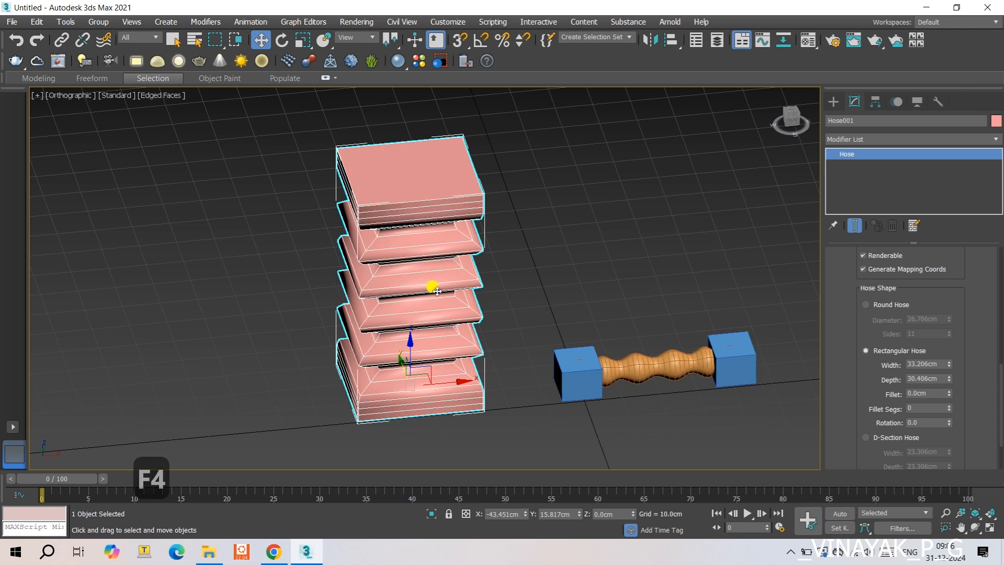
middle_click_drag(433, 287, 503, 314, "alt")
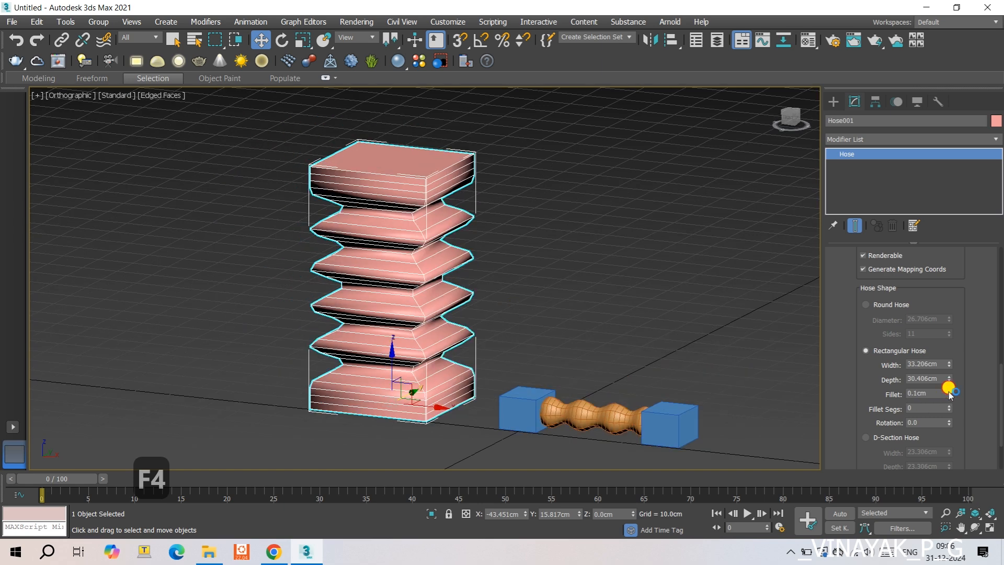
Step: Give the rectangular hose's corners a 0.6 cm fillet with 18 fillet segments
left_click_drag(950, 394, 948, 384)
scroll(435, 170, "up", 5)
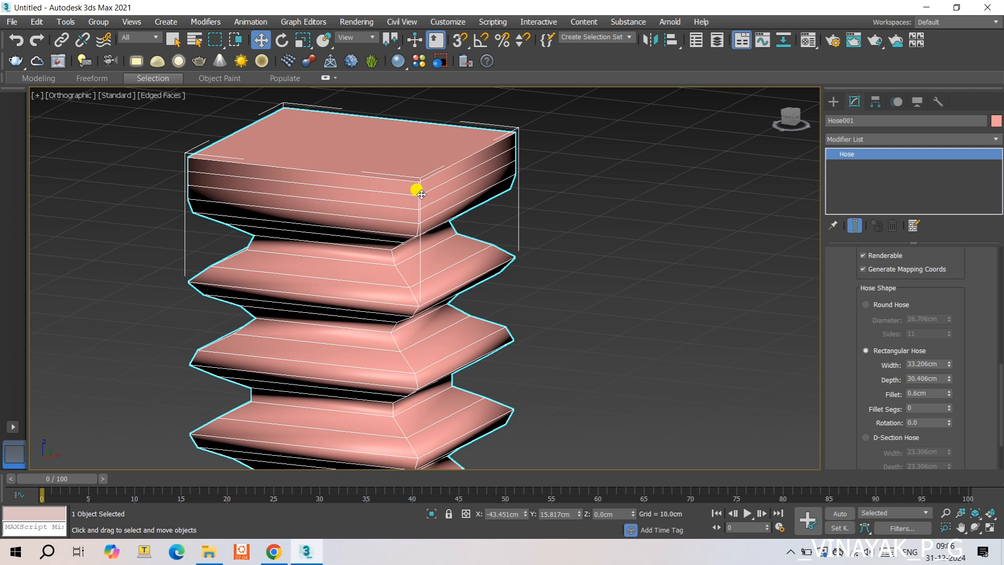
left_click(948, 408)
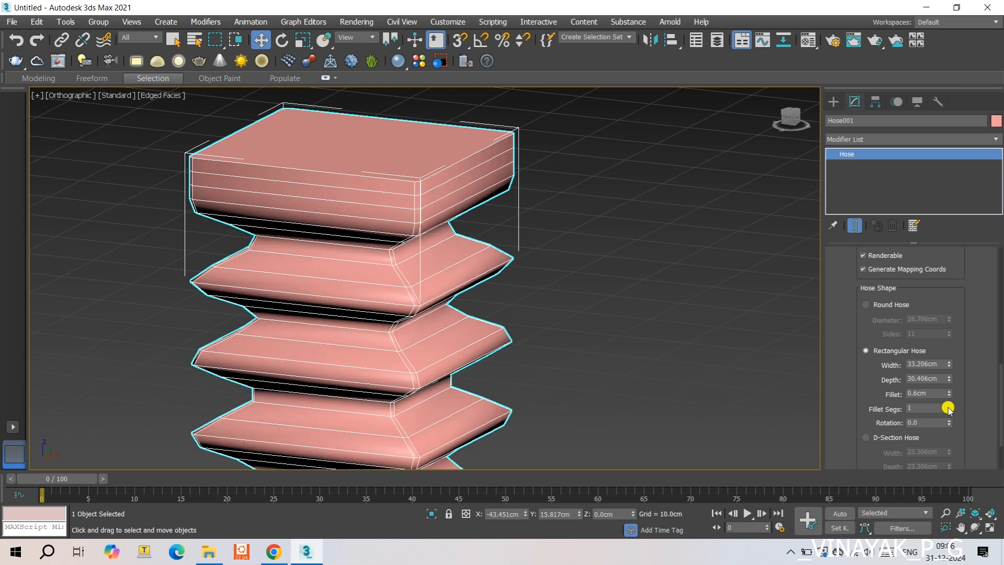
scroll(416, 193, "up", 8)
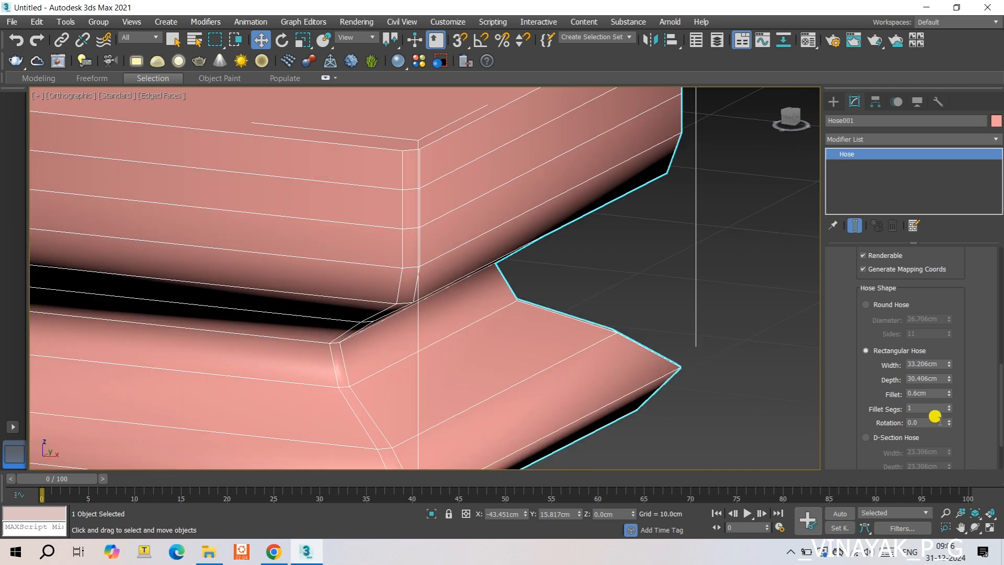
left_click_drag(952, 407, 944, 385)
Step: Increase the rectangular hose's corner fillet to 1.9 cm and its fillet segments to 23
middle_click_drag(447, 217, 471, 256, "alt")
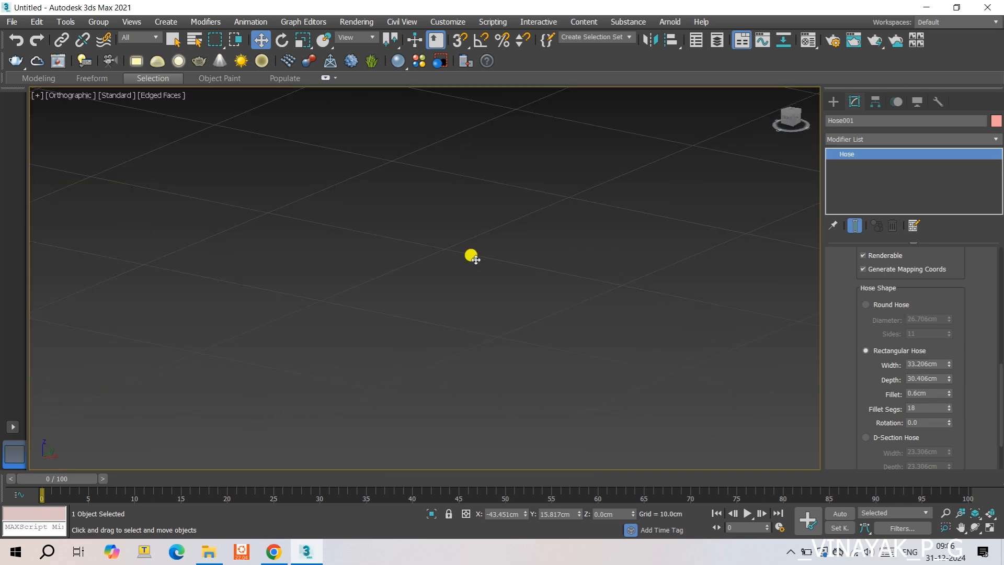
middle_click_drag(351, 242, 343, 309)
scroll(345, 301, "up", 10)
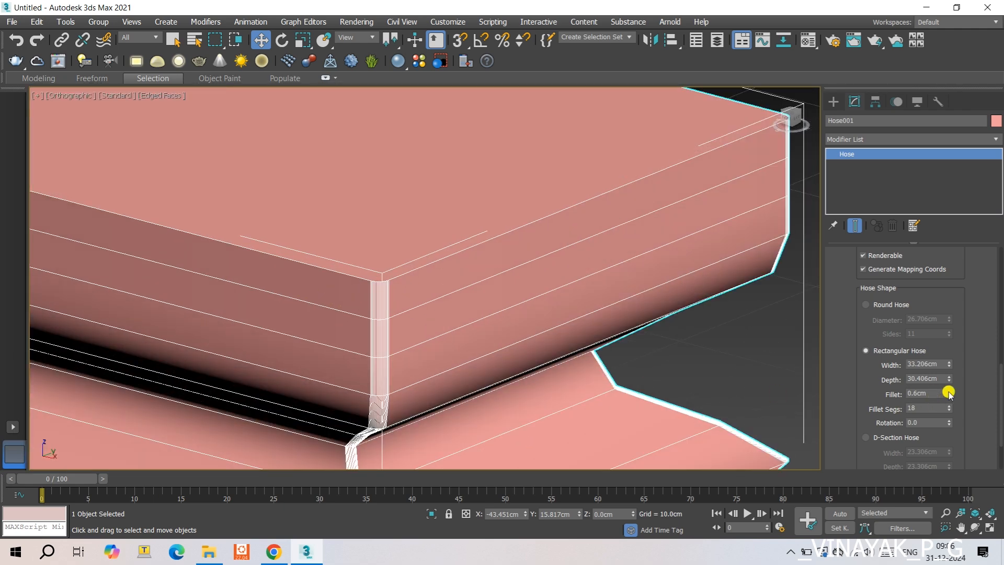
left_click_drag(949, 394, 948, 390)
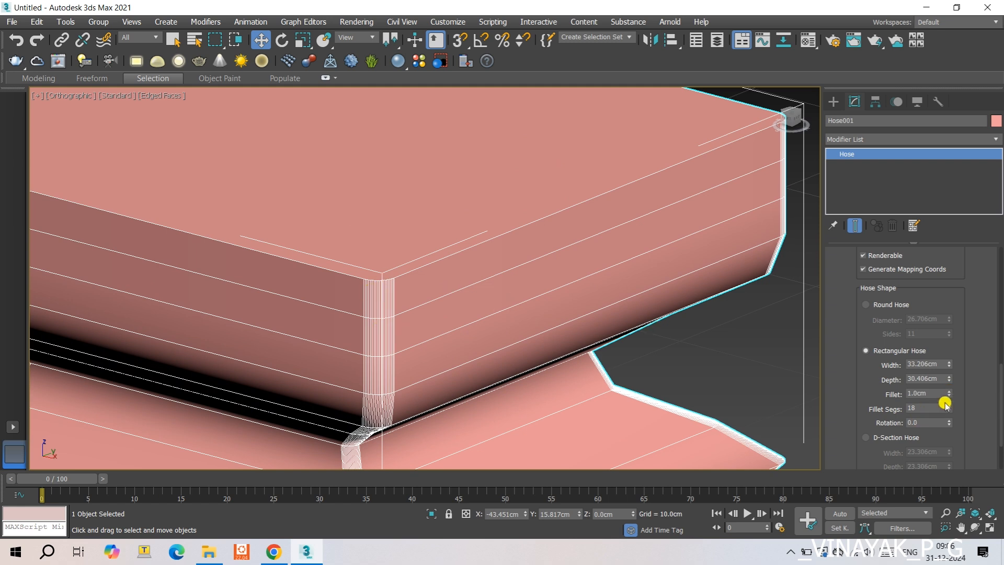
left_click_drag(949, 389, 950, 384)
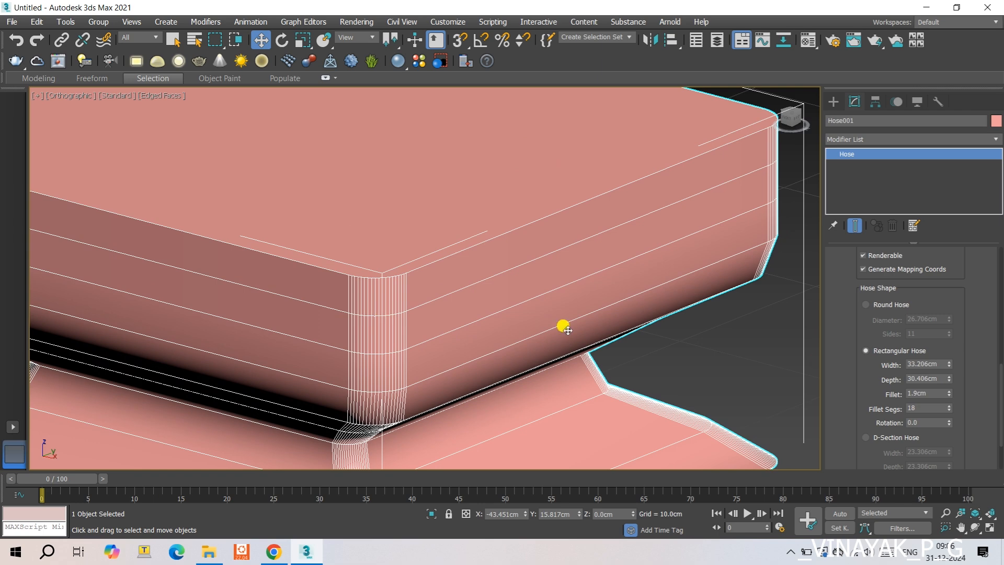
left_click_drag(949, 407, 949, 404)
Step: Turn off edged faces, deselect the hose and inspect its rounded top corner up close
scroll(359, 317, "down", 10)
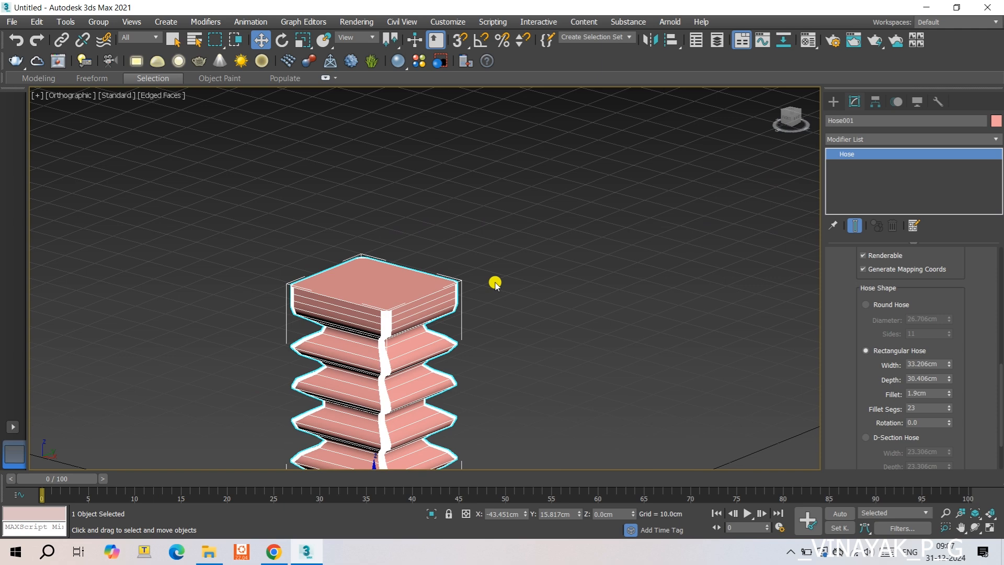
key("F4")
left_click(516, 276)
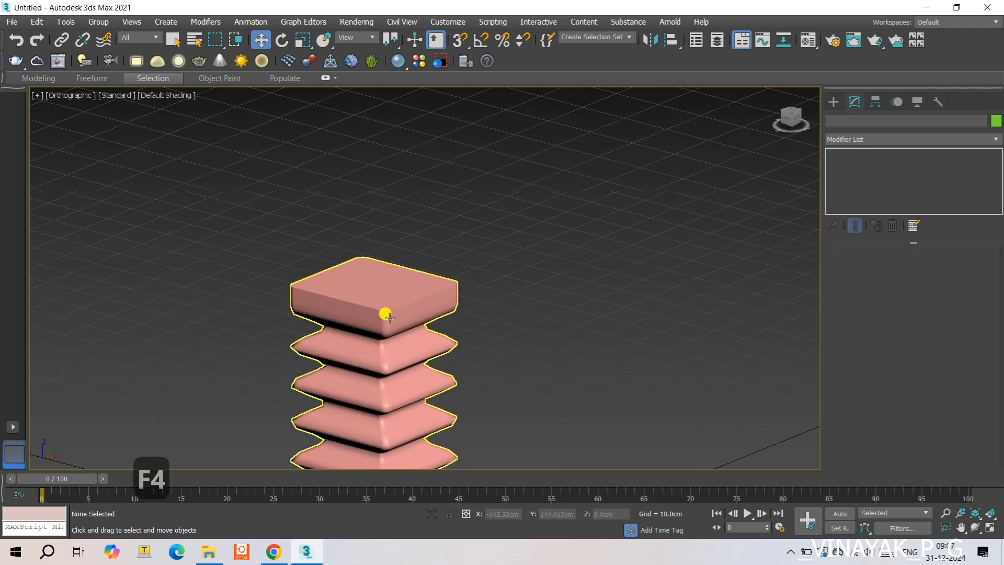
scroll(388, 316, "up", 10)
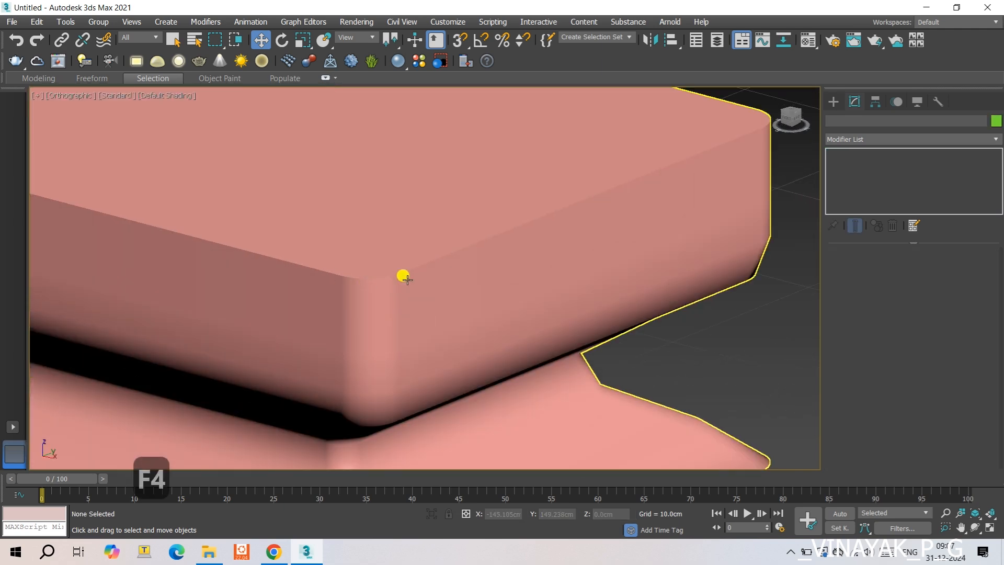
scroll(404, 278, "down", 8)
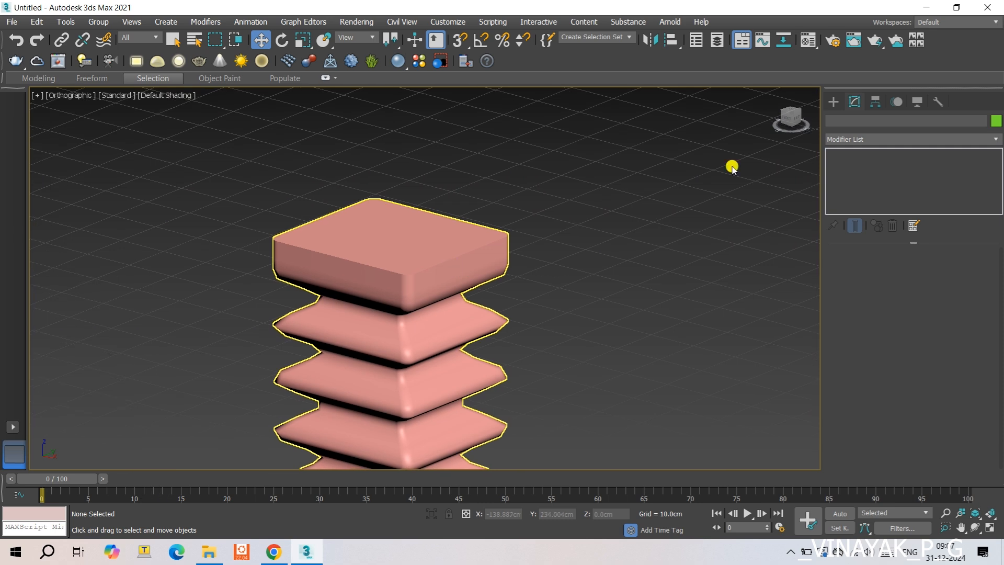
Step: Reselect the free-standing hose and set its rectangular section's rotation to 45
left_click(405, 281)
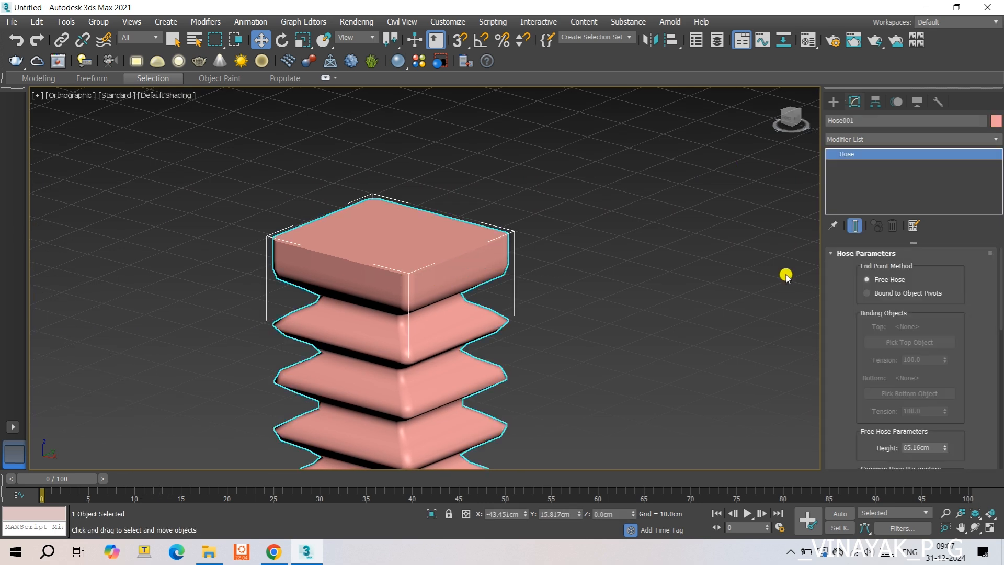
scroll(918, 392, "down", 3)
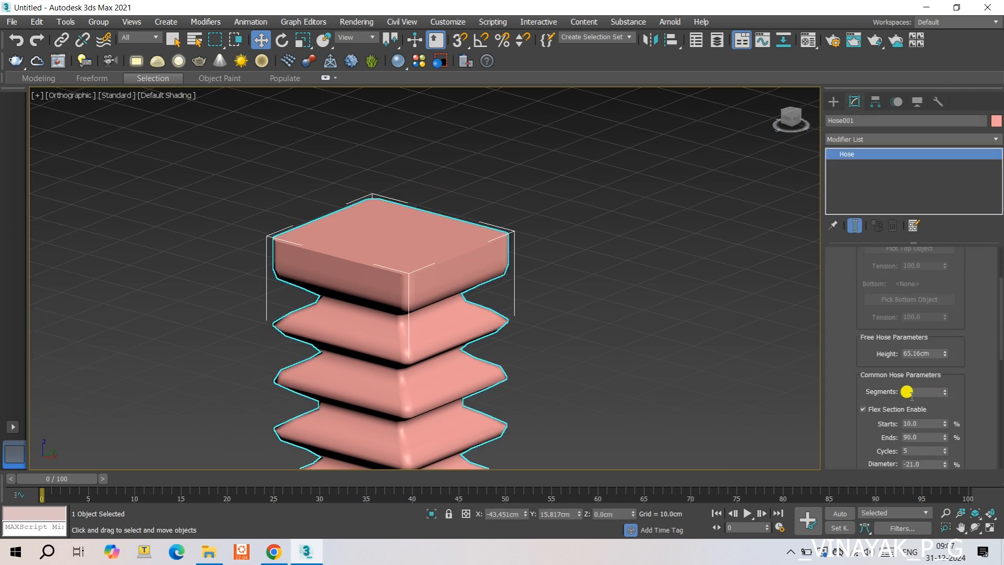
scroll(907, 391, "down", 2)
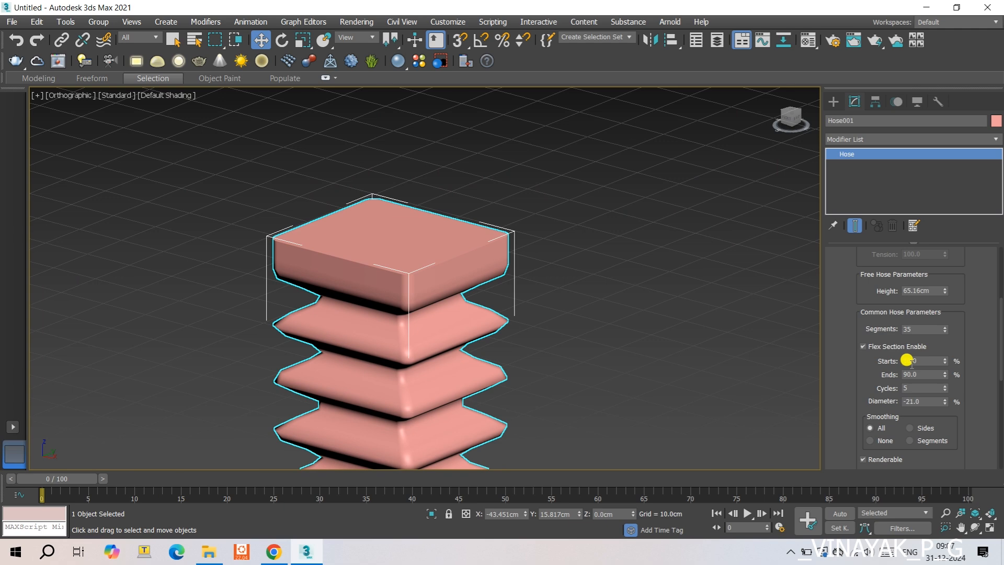
scroll(918, 293, "down", 6)
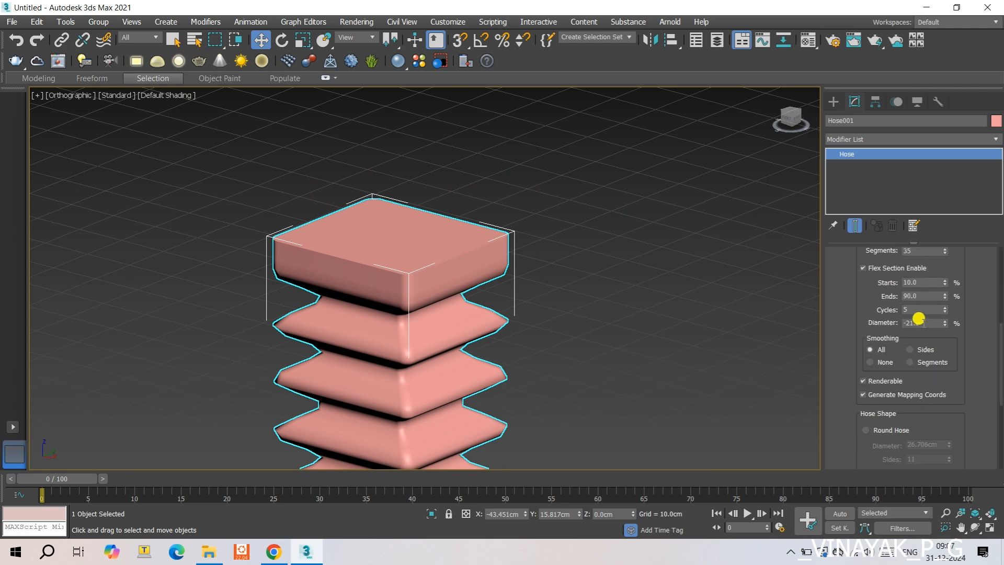
scroll(919, 333, "down", 1)
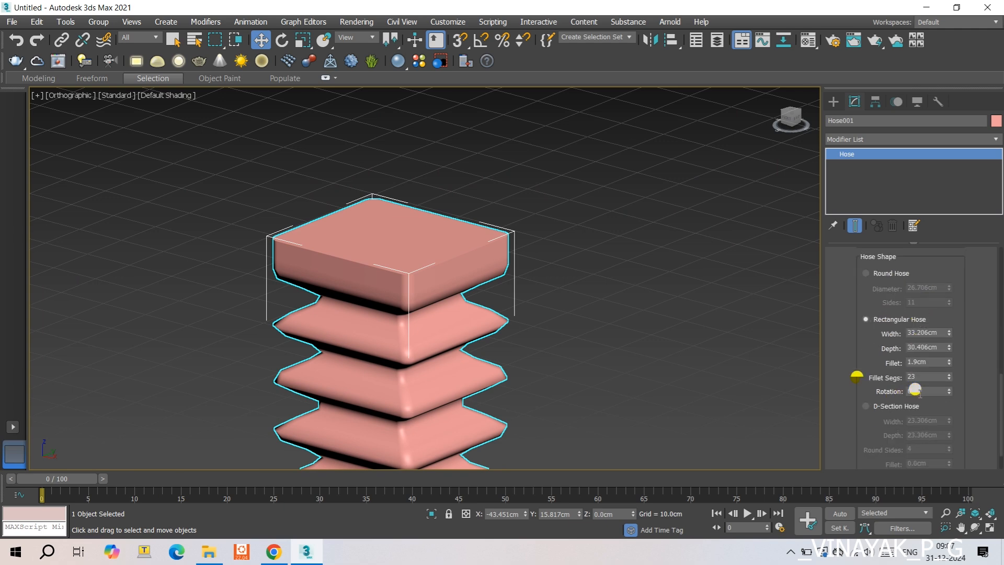
scroll(523, 313, "down", 5)
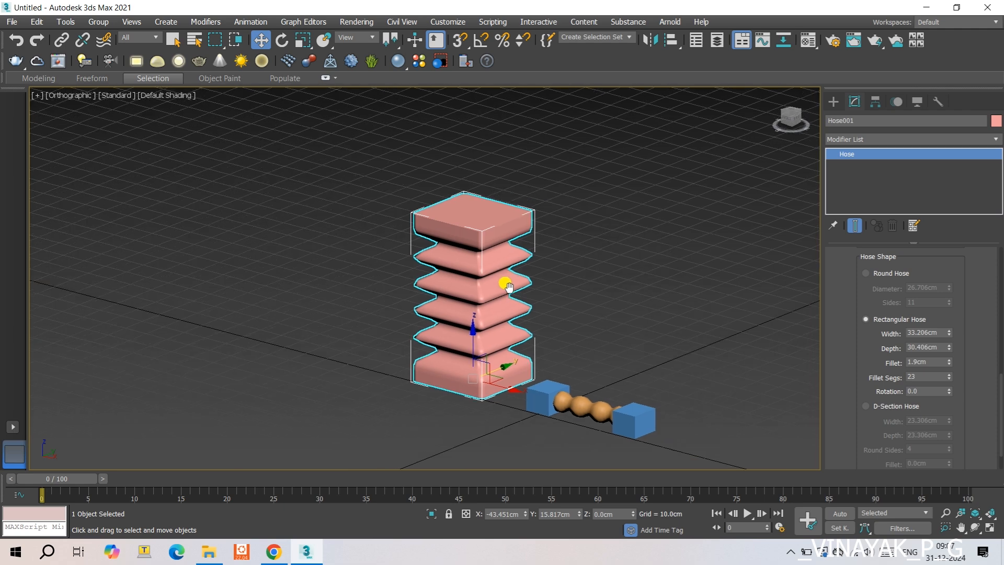
left_click_drag(950, 392, 927, 387)
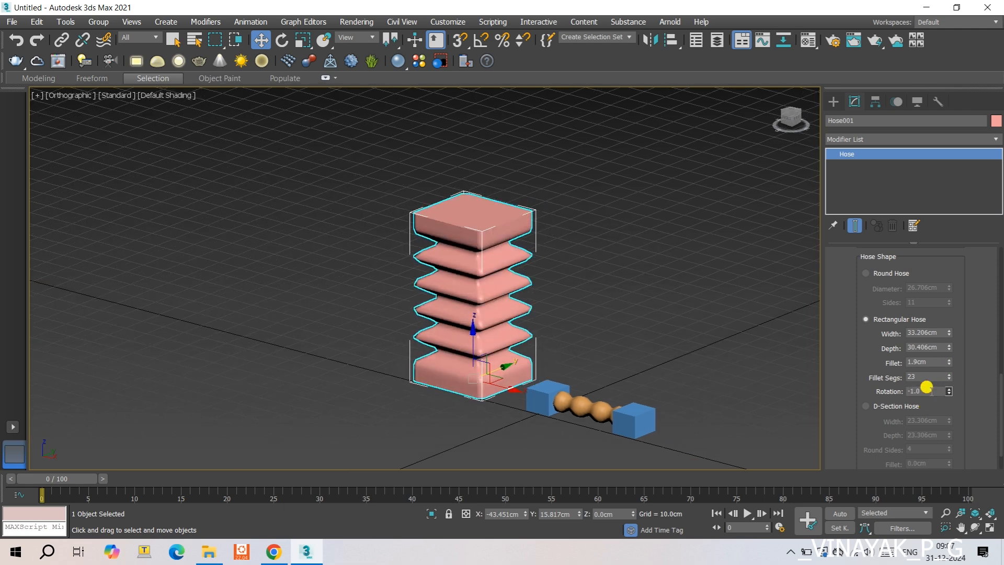
type("45")
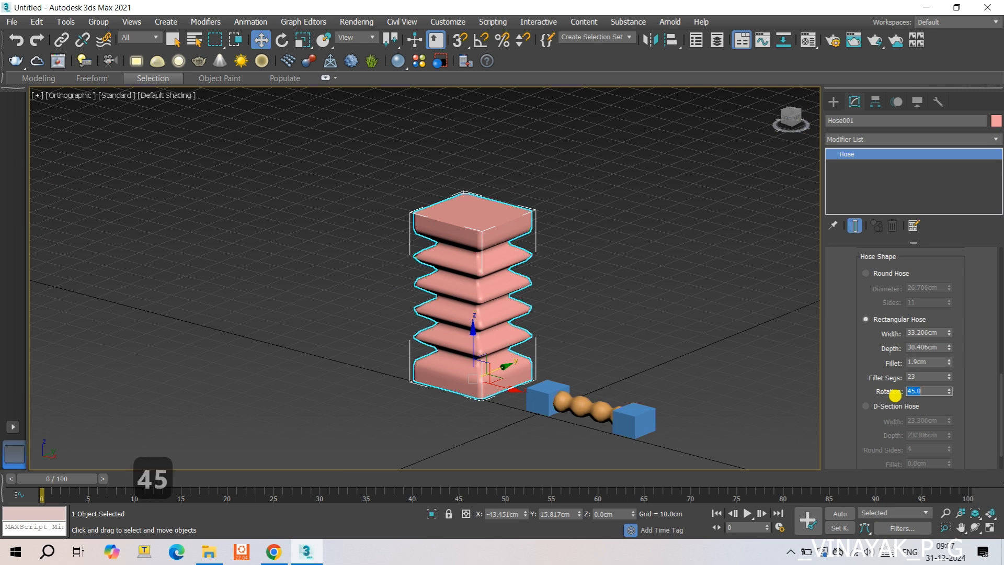
key("Return")
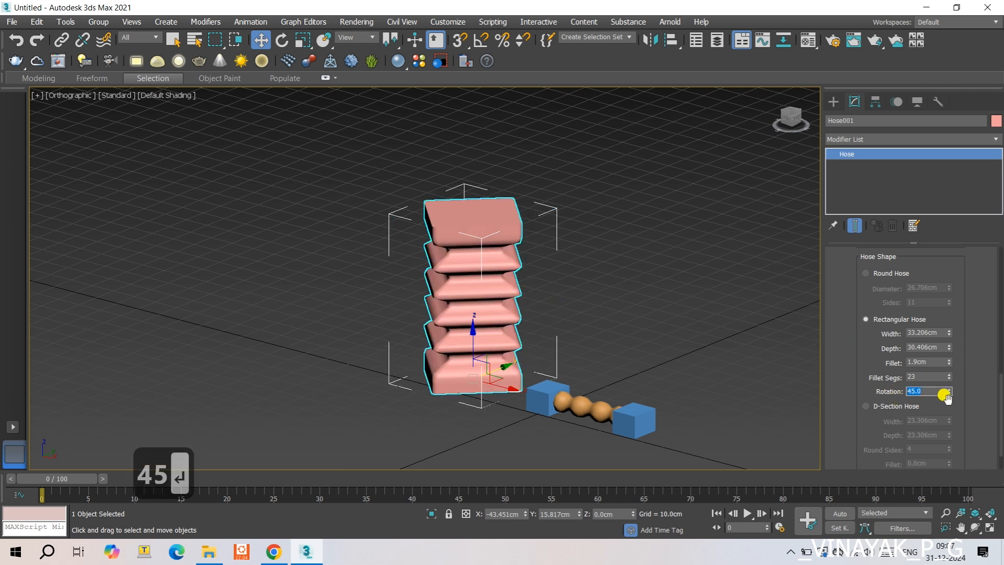
Step: Try a rotation of 180 for the rectangular hose section and settle on 123
type("180")
key("Return")
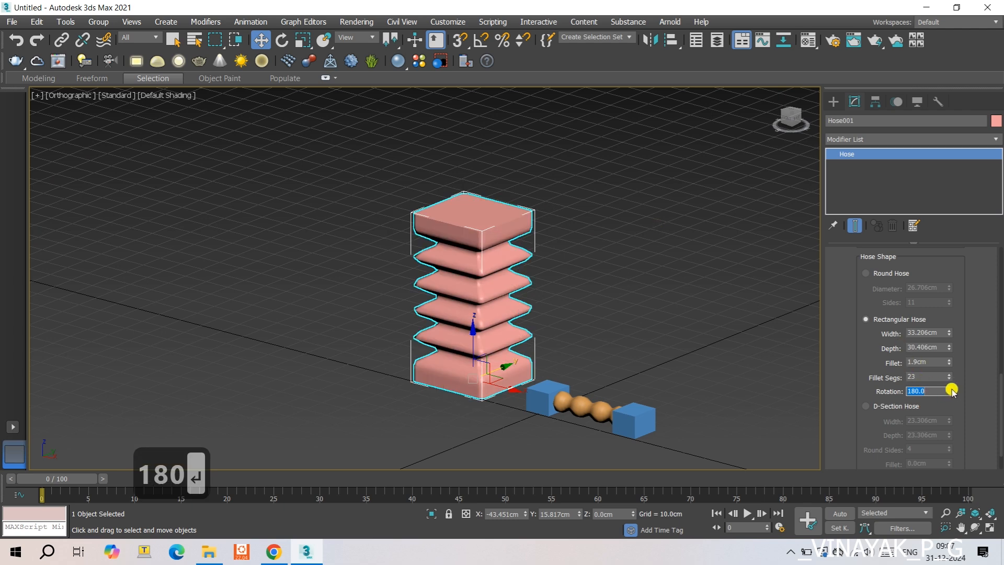
left_click_drag(949, 391, 879, 415)
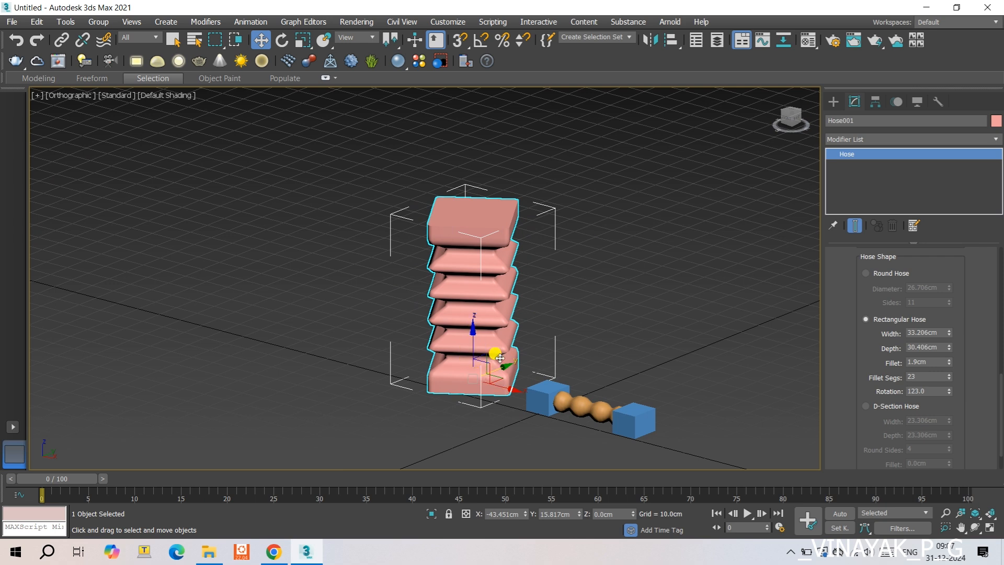
Step: Switch the hose shape to D-Section Hose and examine its outline in the top view
scroll(851, 356, "down", 2)
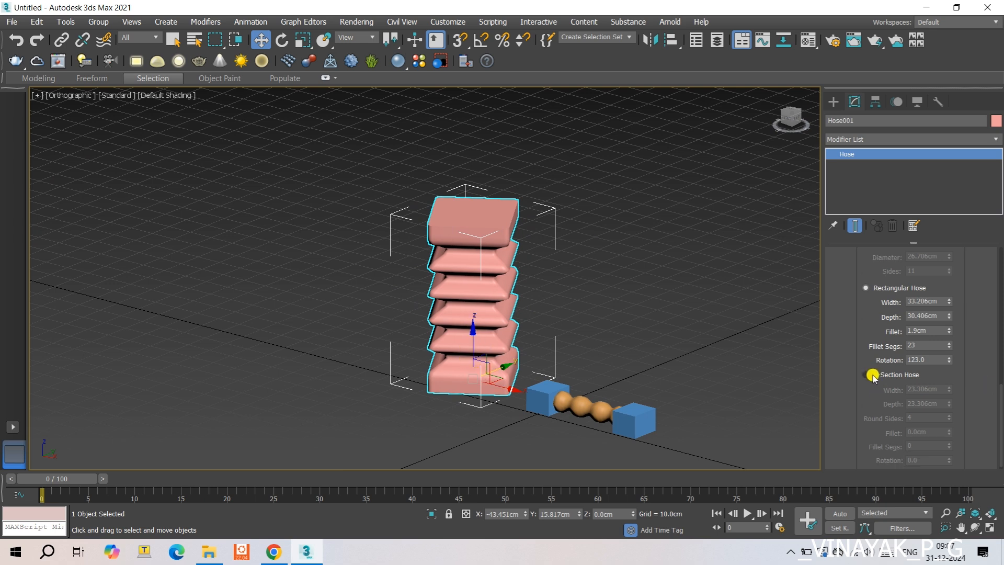
left_click(867, 375)
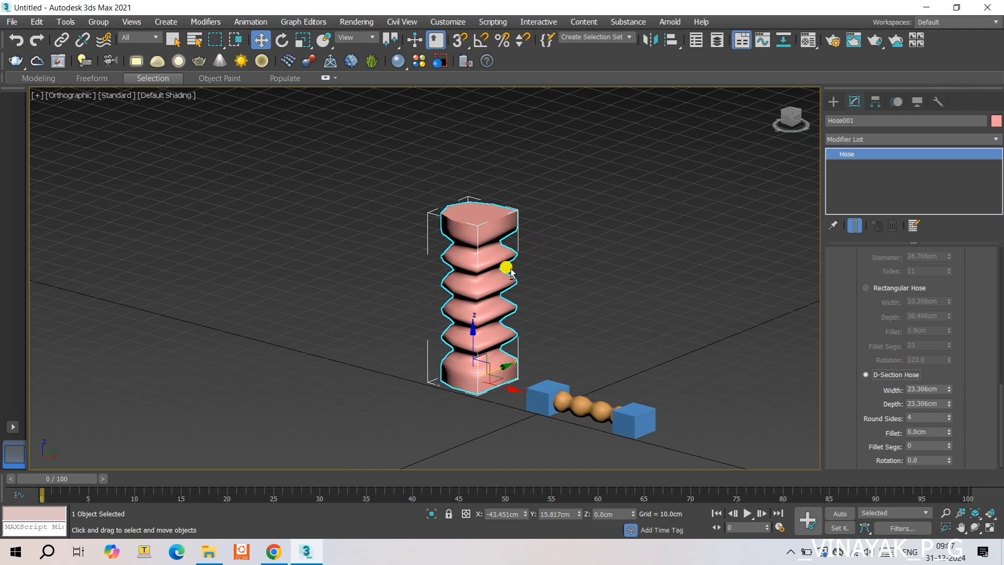
key("t")
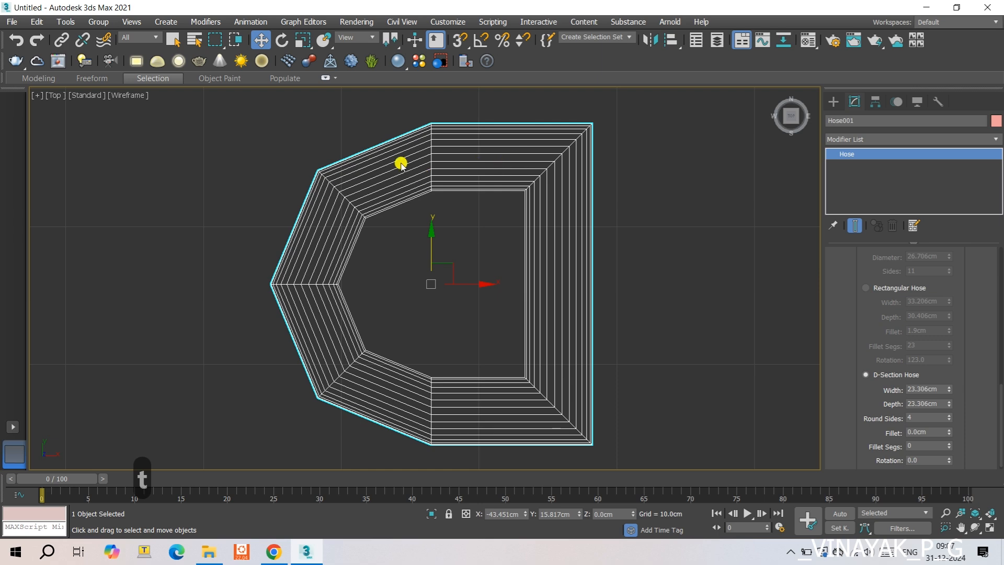
middle_click_drag(675, 314, 602, 350, "alt")
scroll(522, 294, "down", 6)
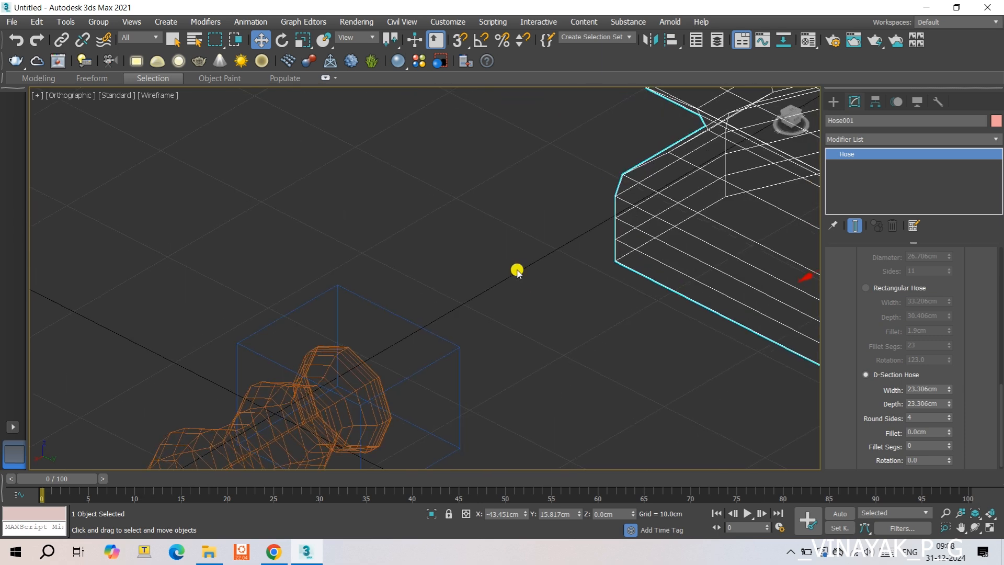
key("t")
scroll(335, 240, "up", 5)
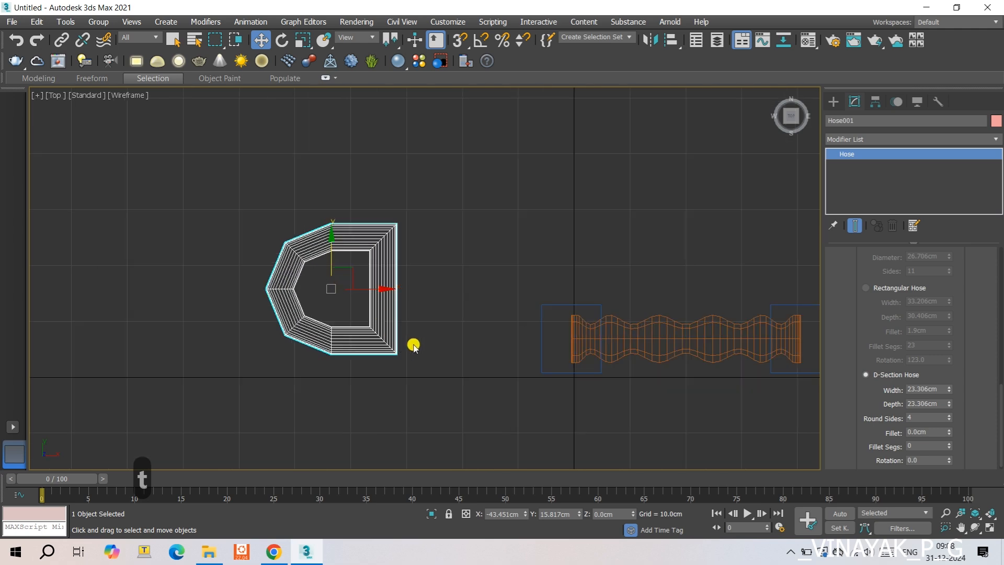
Step: Return to an angled orthographic view with default shading and no edged faces
middle_click_drag(413, 345, 438, 281, "alt")
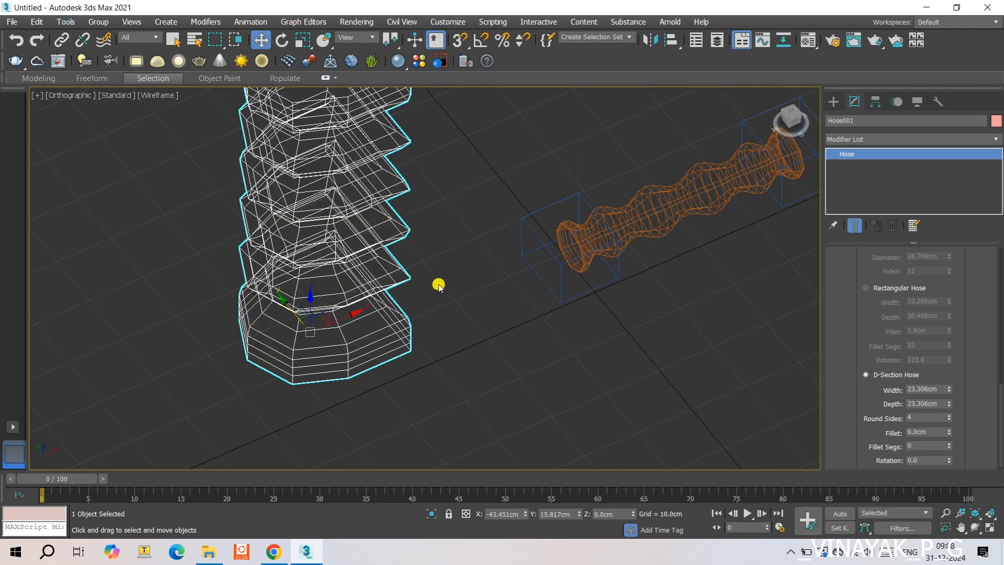
key("F4")
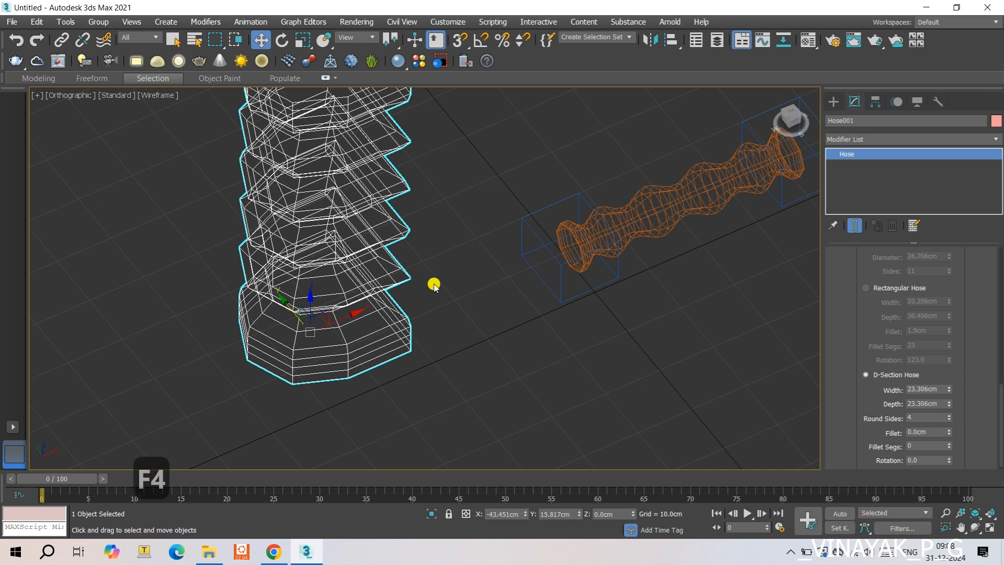
key("F3")
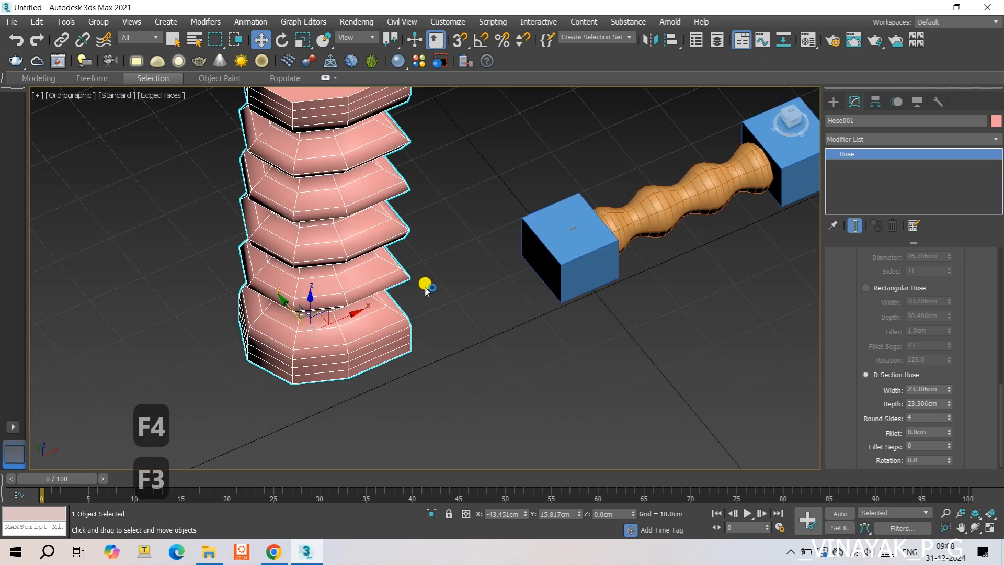
key("F4")
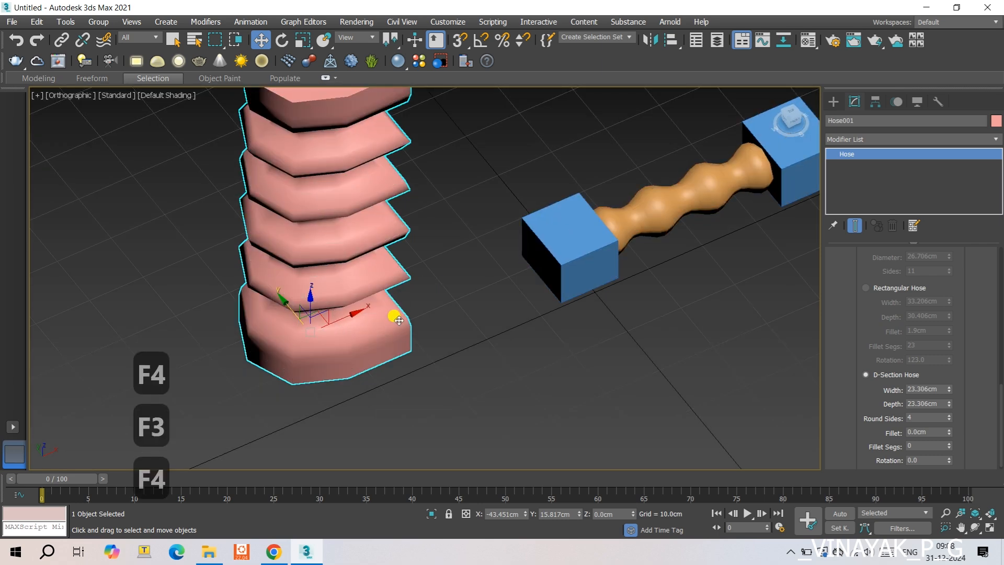
Step: Set the D-section hose to 24.806 cm wide and 25.306 cm deep, with 44 round sides and a 2.1 cm fillet
middle_click_drag(395, 314, 460, 361, "alt")
scroll(936, 387, "down", 1)
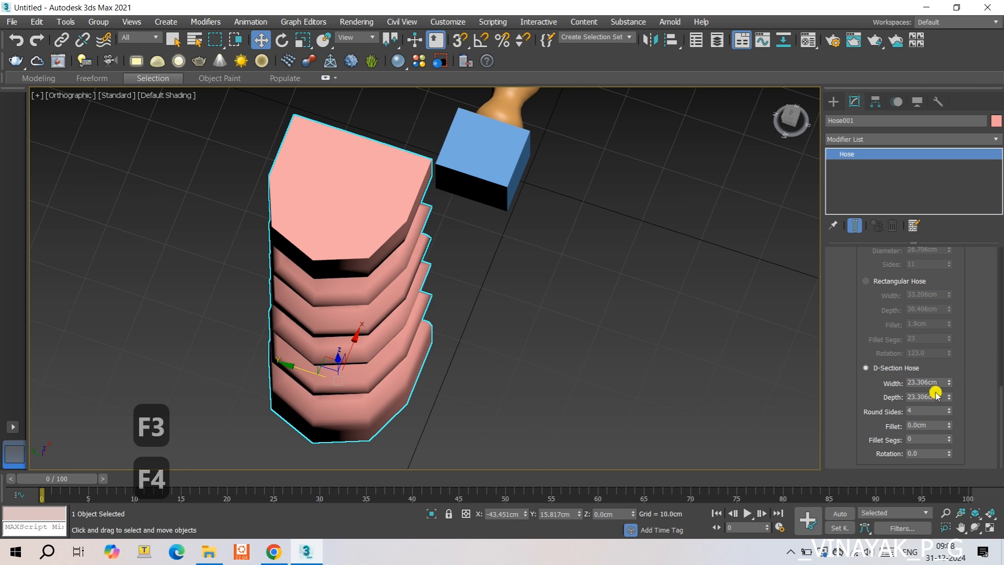
mouse_move(949, 382)
left_mouse_down()
mouse_move(945, 338)
mouse_move(950, 388)
mouse_move(941, 354)
mouse_move(944, 378)
left_mouse_up()
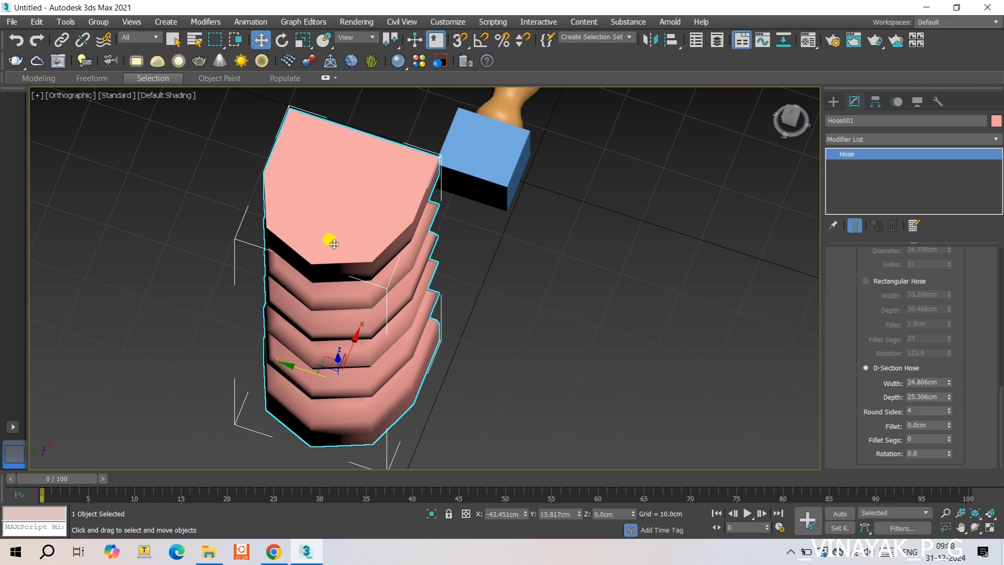
left_click_drag(950, 410, 948, 381)
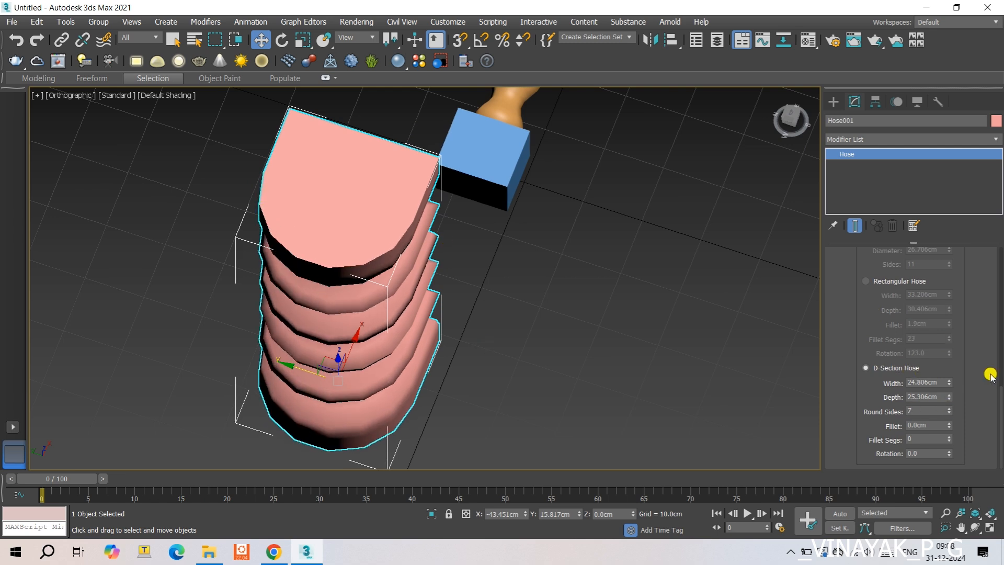
left_click_drag(949, 408, 950, 386)
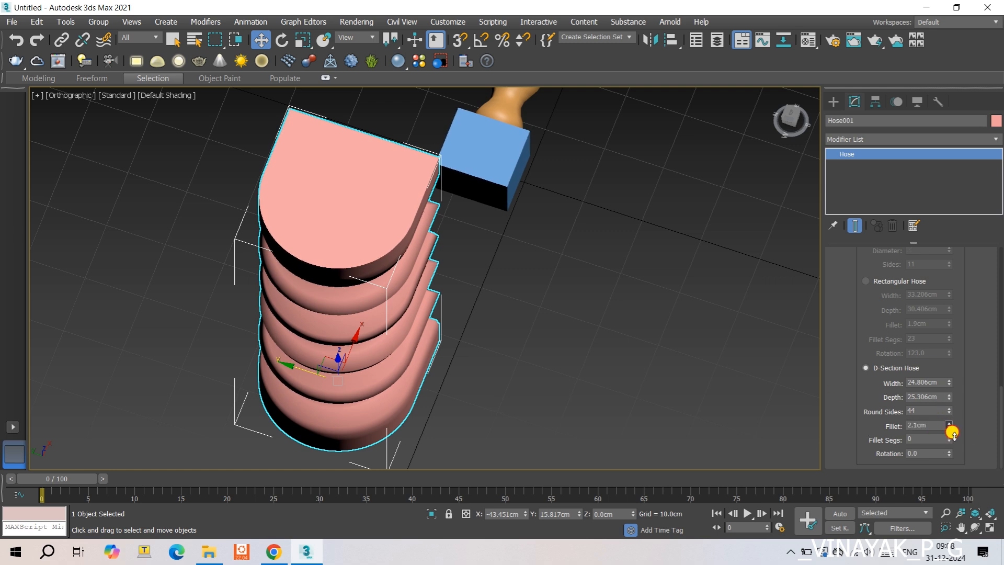
Step: Show edged faces and raise the D-section hose's fillet segments to 14
middle_click_drag(431, 371, 451, 353, "alt")
key("F4")
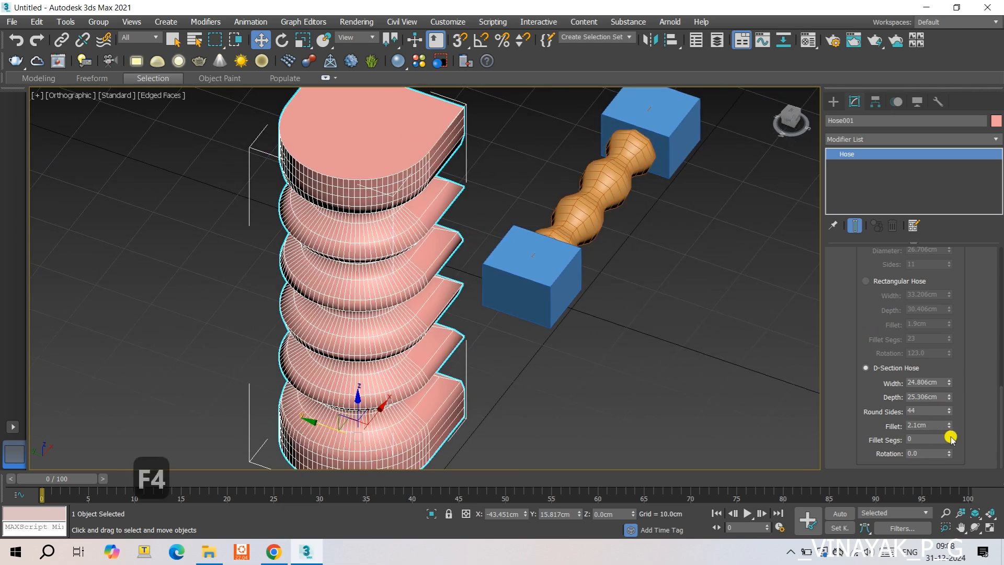
middle_click_drag(579, 304, 451, 269, "alt")
middle_click_drag(299, 162, 354, 350)
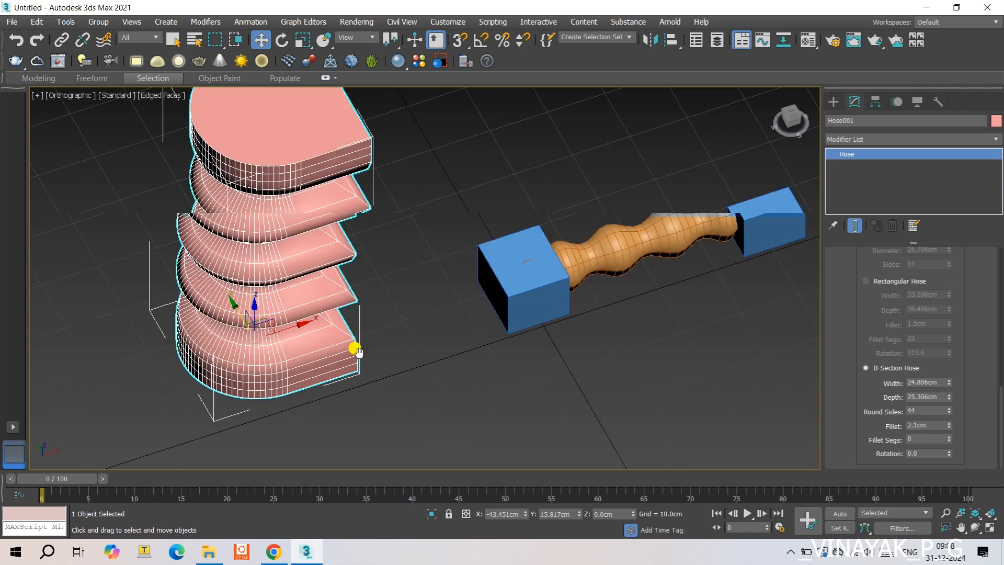
scroll(361, 134, "up", 8)
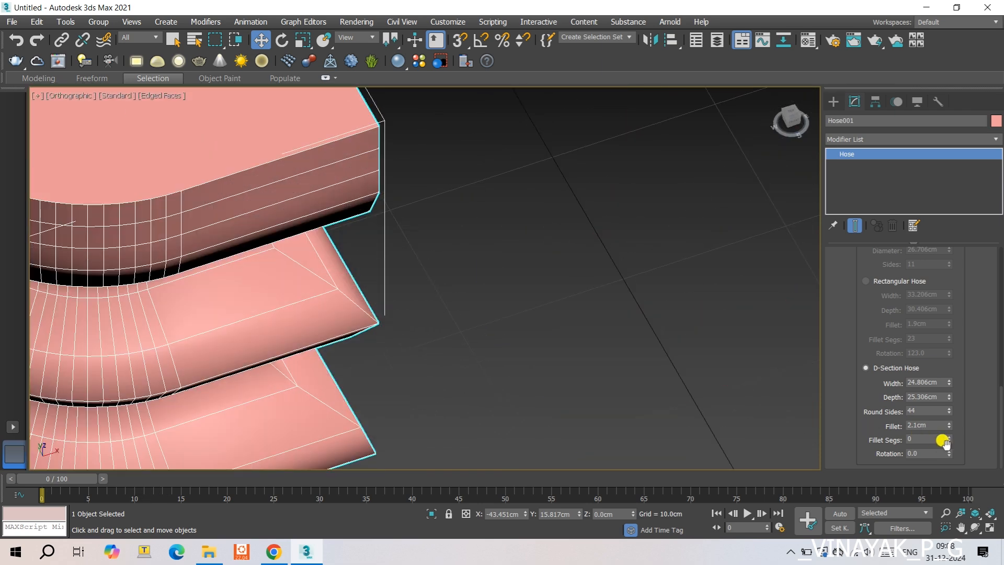
left_click_drag(948, 439, 945, 424)
middle_click_drag(480, 276, 429, 231, "alt")
scroll(262, 174, "up", 4)
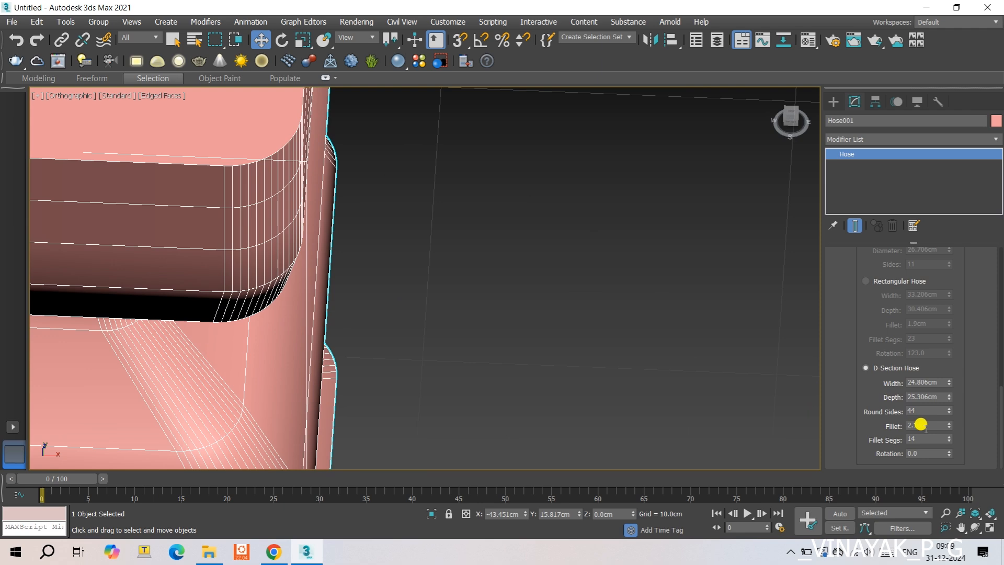
Step: Set the D-section fillet to 1.8 cm and its fillet segments to 32
mouse_move(950, 430)
left_mouse_down()
mouse_move(945, 383)
mouse_move(947, 415)
left_mouse_up()
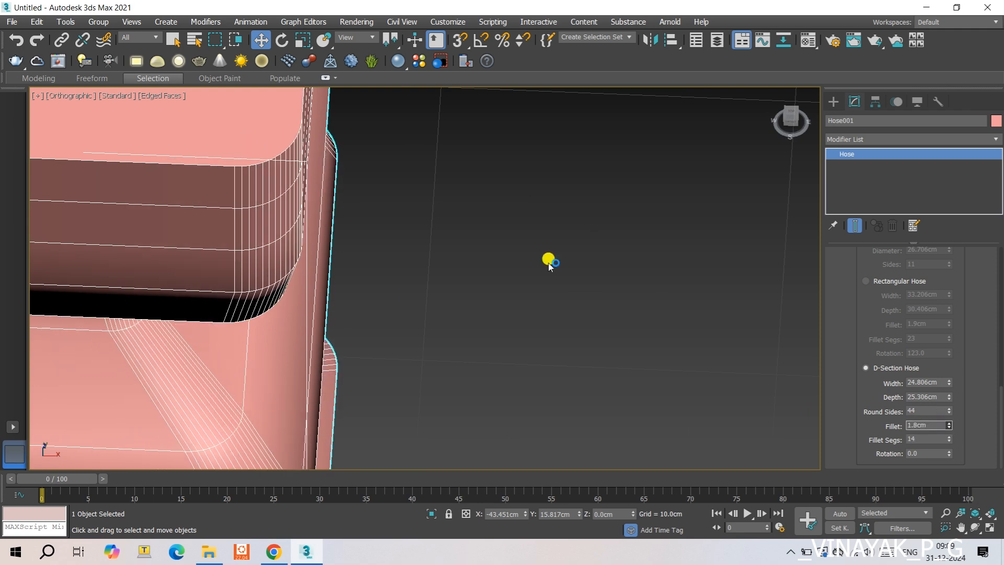
scroll(523, 246, "down", 6)
middle_click_drag(524, 386, 575, 235, "alt")
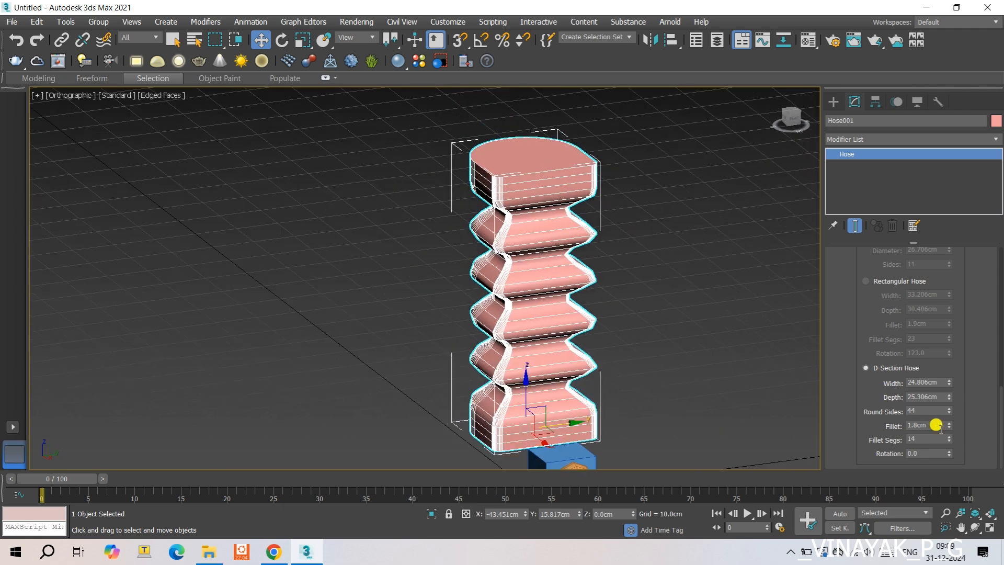
left_click_drag(950, 439, 946, 429)
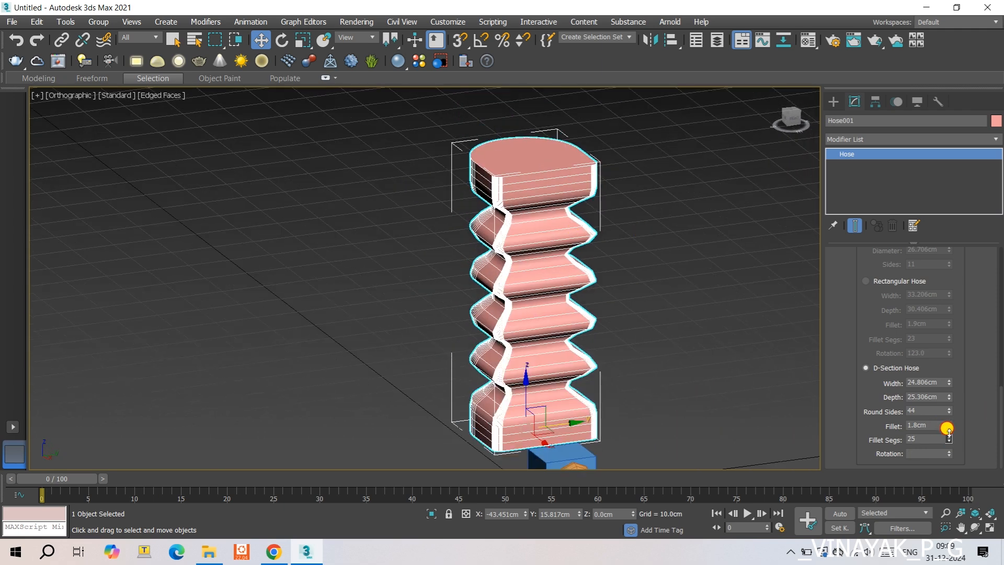
middle_click_drag(543, 318, 554, 327, "alt")
scroll(554, 267, "up", 8)
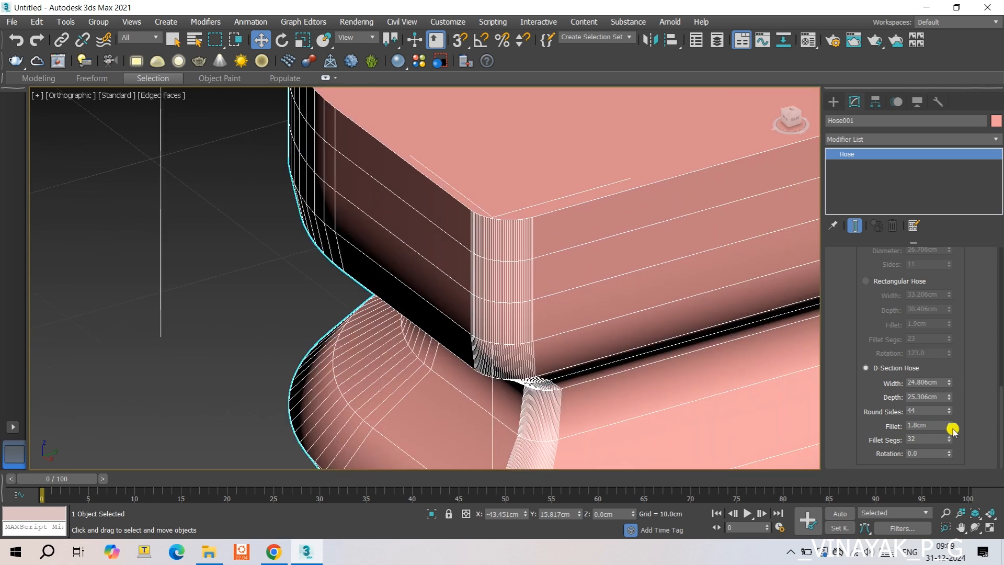
Step: Set the D-section fillet to 6.3 cm, deselect the hose and turn off edged faces
left_click_drag(949, 426, 946, 389)
scroll(636, 278, "down", 5)
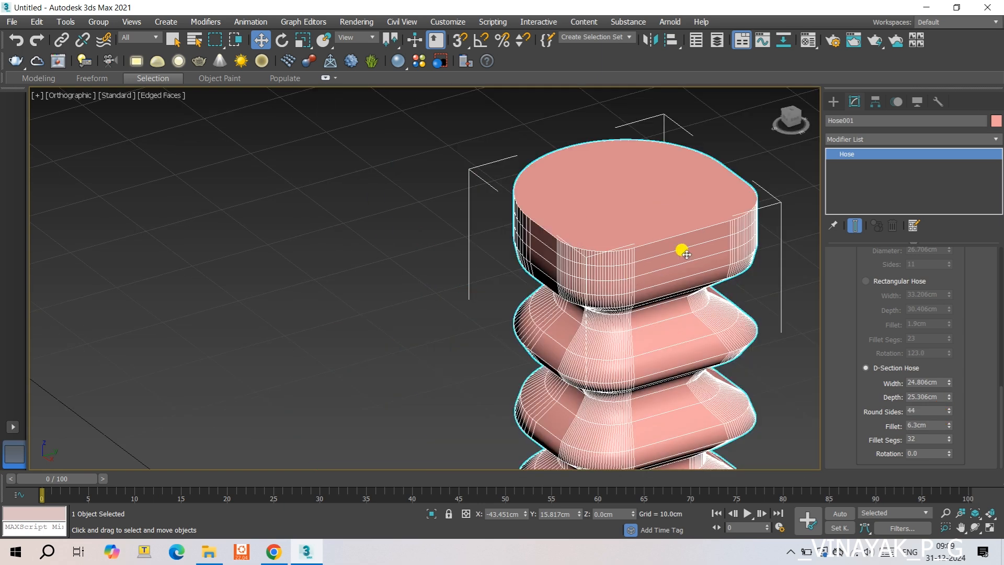
left_click(293, 225)
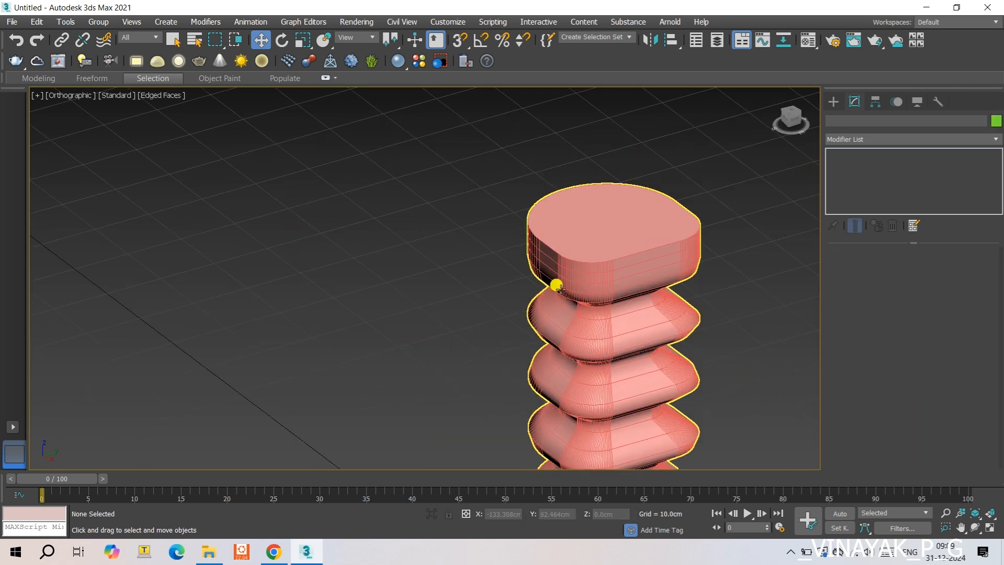
key("F4")
middle_click_drag(612, 246, 596, 244)
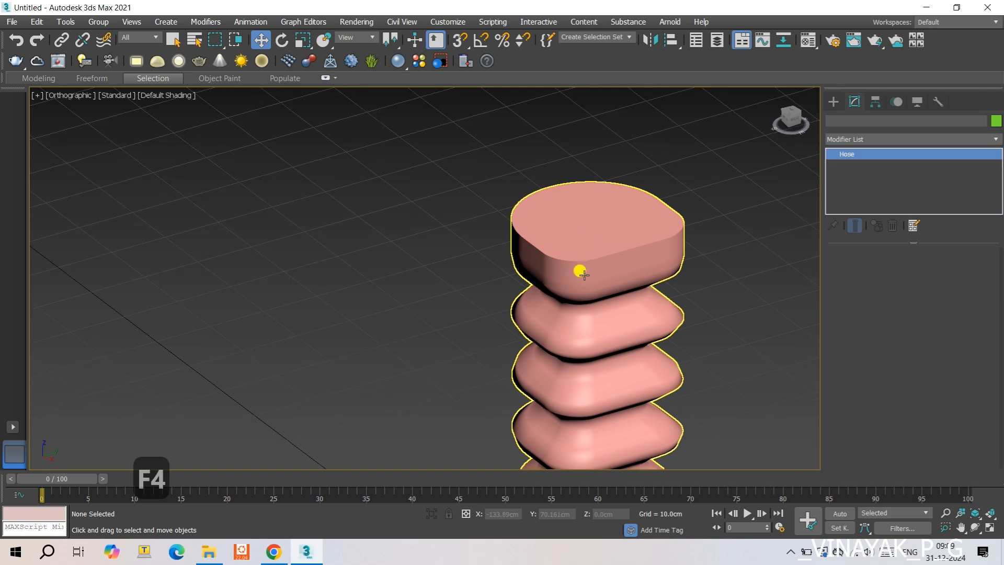
Step: Reselect the free-standing hose and set its D-section rotation to 38
left_click(652, 219)
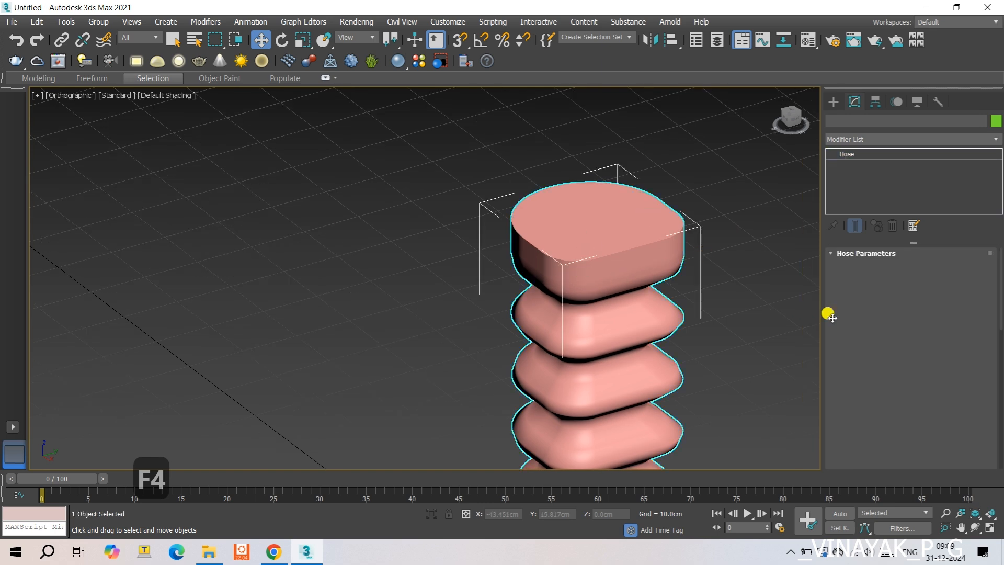
scroll(915, 343, "down", 10)
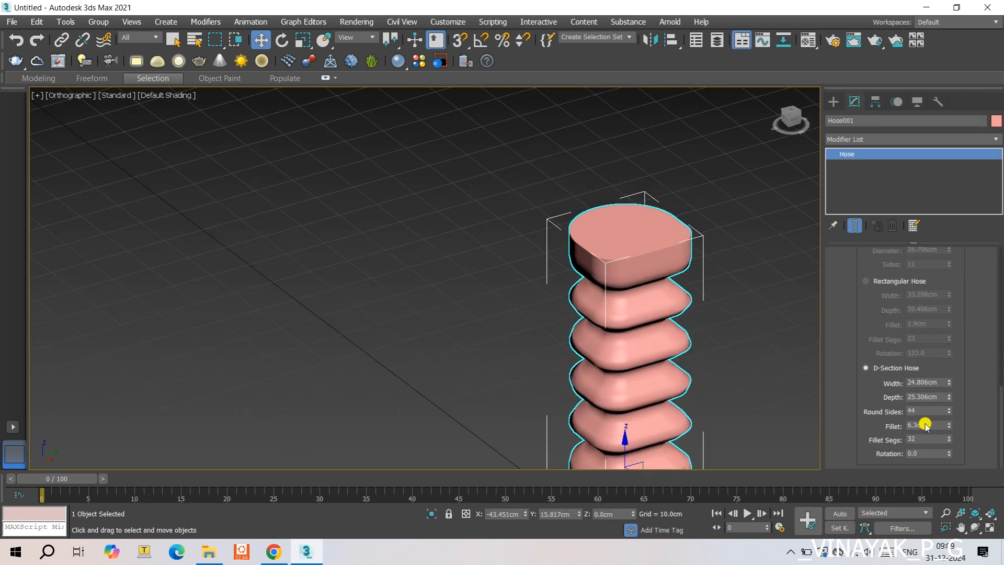
mouse_move(950, 453)
left_mouse_down()
mouse_move(949, 401)
mouse_move(949, 437)
left_mouse_up()
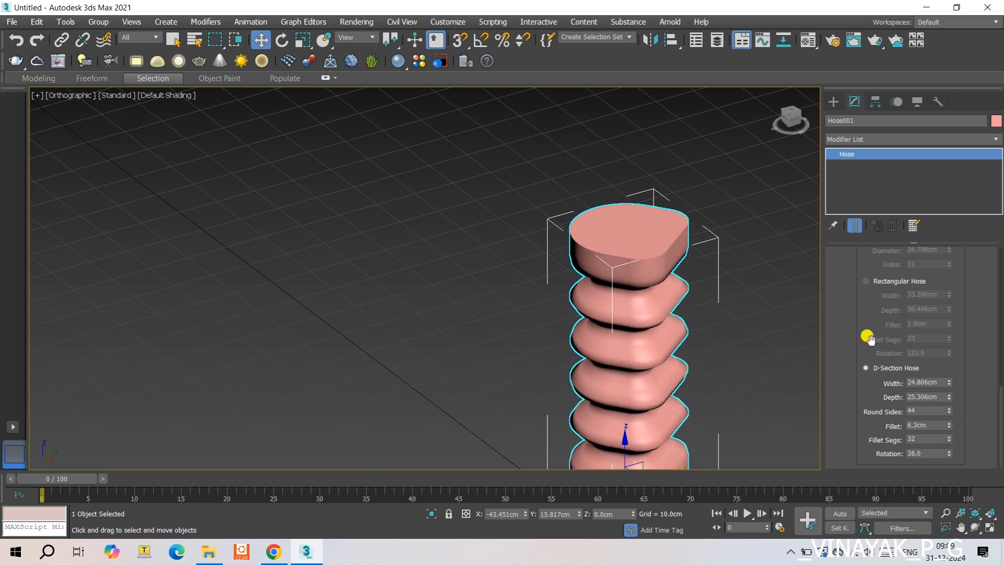
Step: Try the Rectangular Hose shape again and settle on Round Hose for the free-standing hose
left_click(868, 282)
scroll(869, 290, "up", 2)
scroll(869, 292, "up", 2)
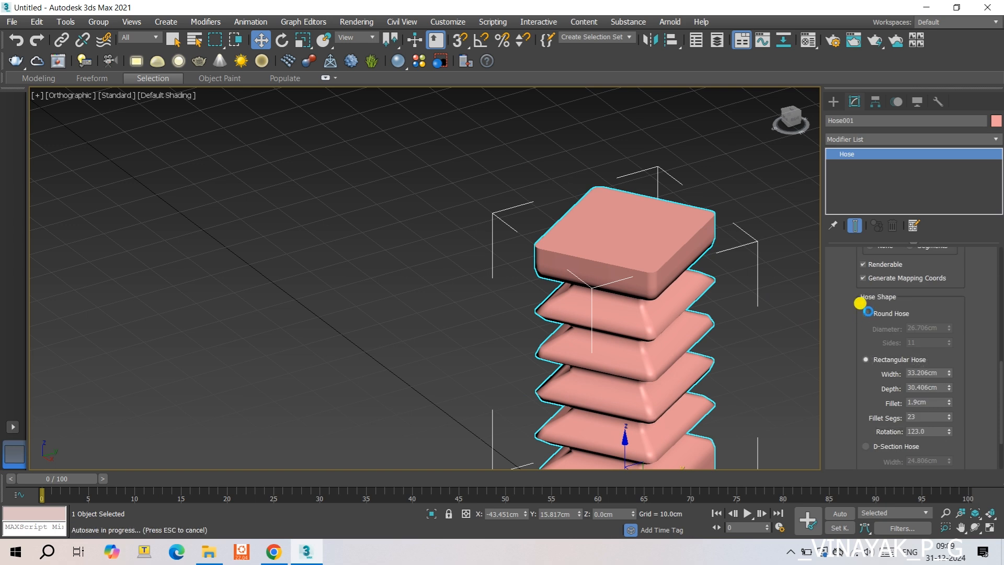
left_click(869, 314)
scroll(888, 340, "up", 4)
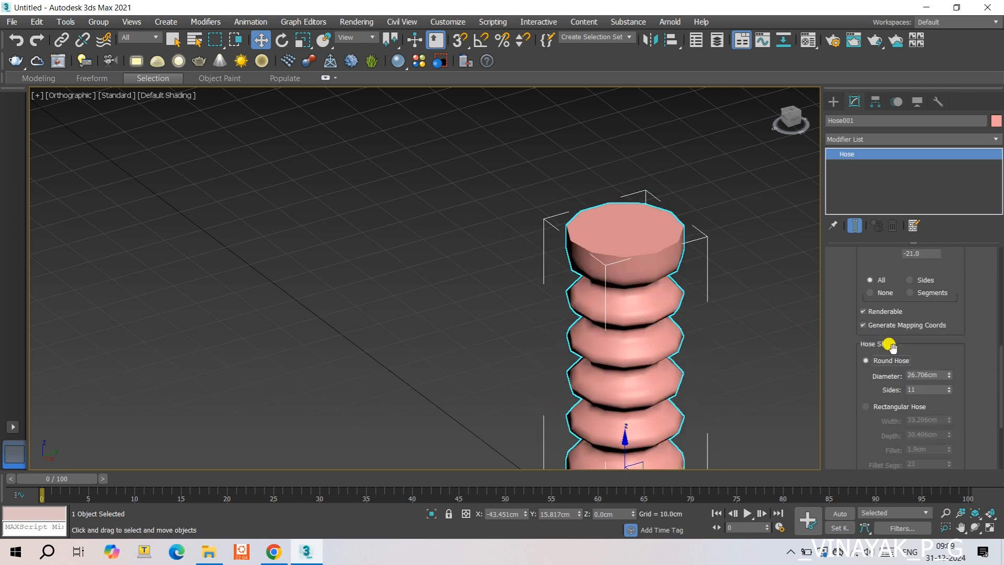
scroll(910, 426, "up", 4)
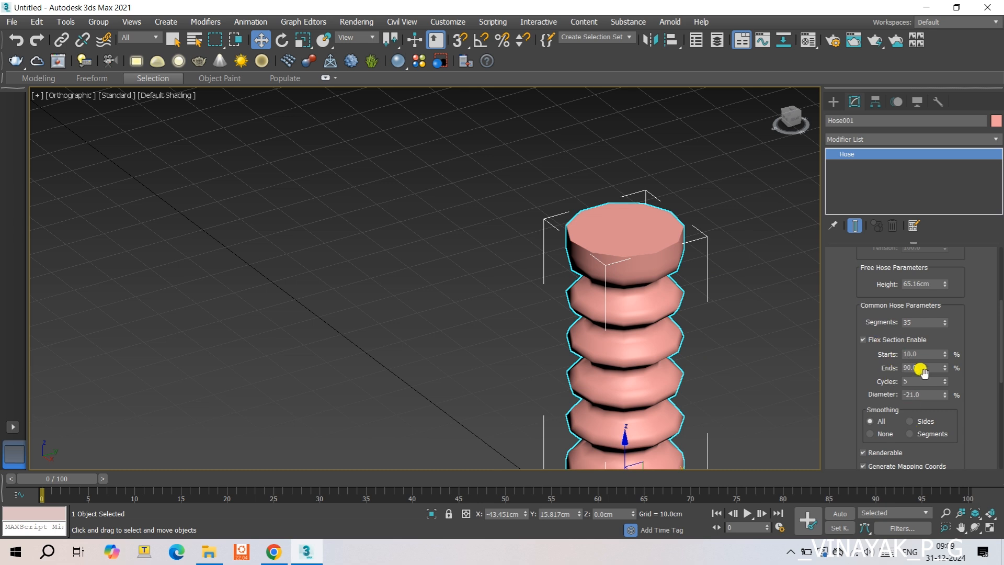
scroll(915, 370, "up", 1)
scroll(896, 290, "up", 5)
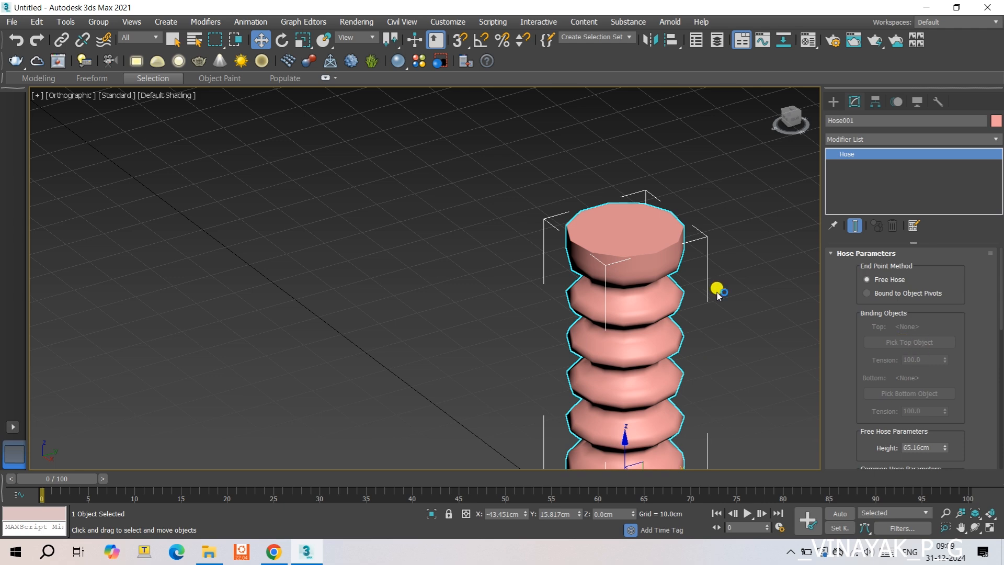
Step: Create a standard cone beside the hoses with radii of about 18.3 cm and 9.6 cm and a height of about 30.2 cm
middle_click_drag(683, 294, 546, 225)
scroll(592, 225, "down", 2)
left_click(834, 102)
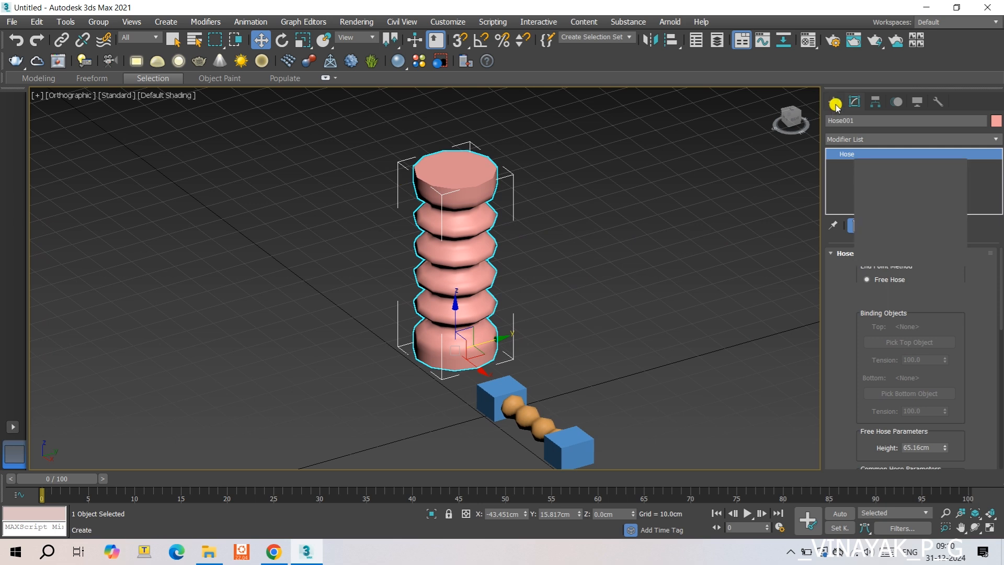
left_click(856, 138)
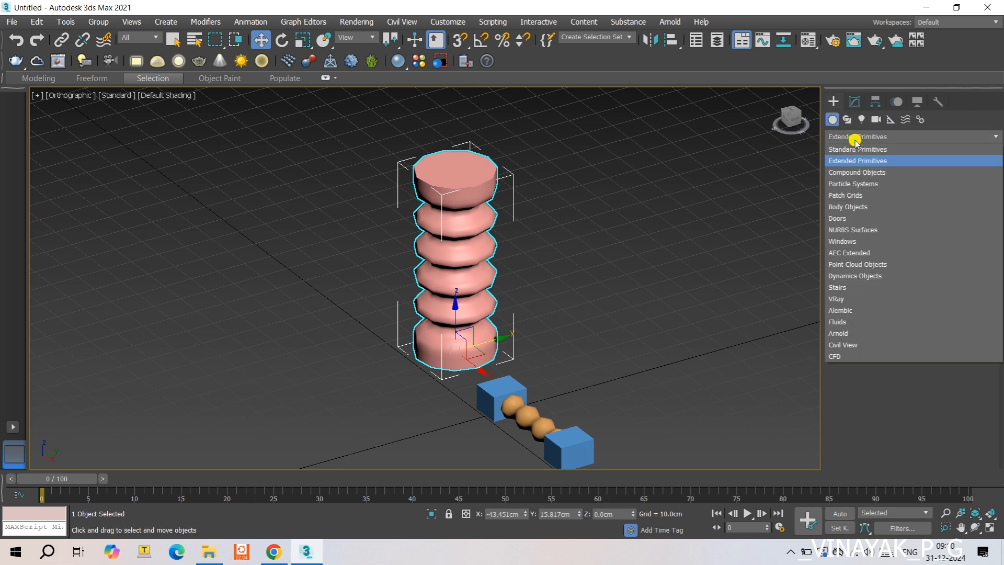
left_click(860, 148)
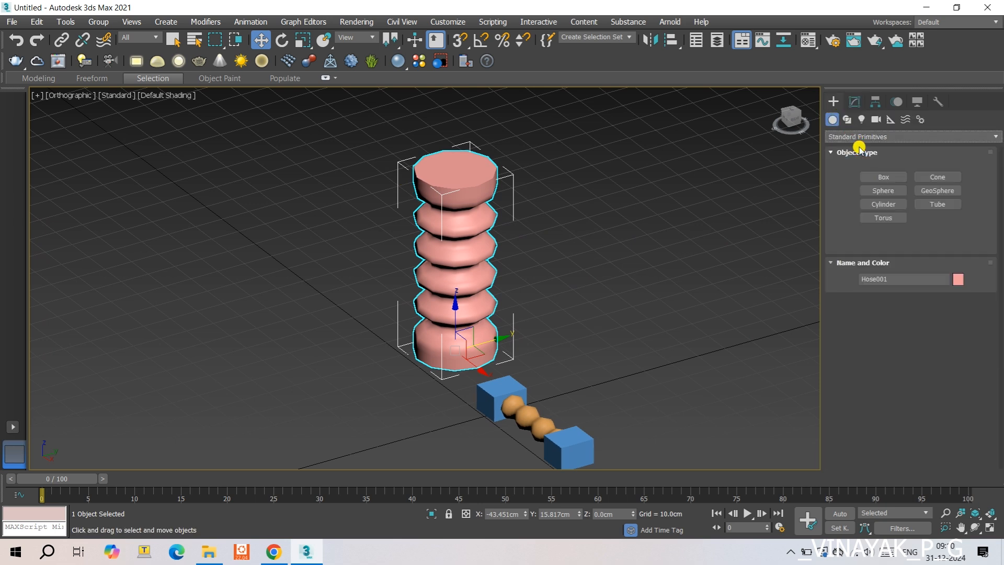
left_click(921, 178)
left_click_drag(648, 300, 681, 338)
left_click(671, 273)
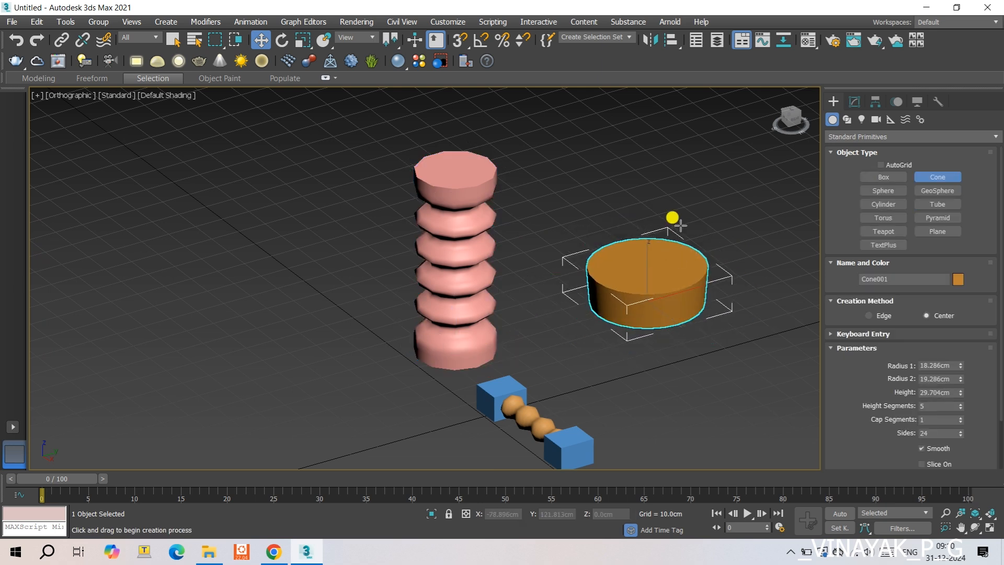
left_click(680, 228)
left_click(646, 253)
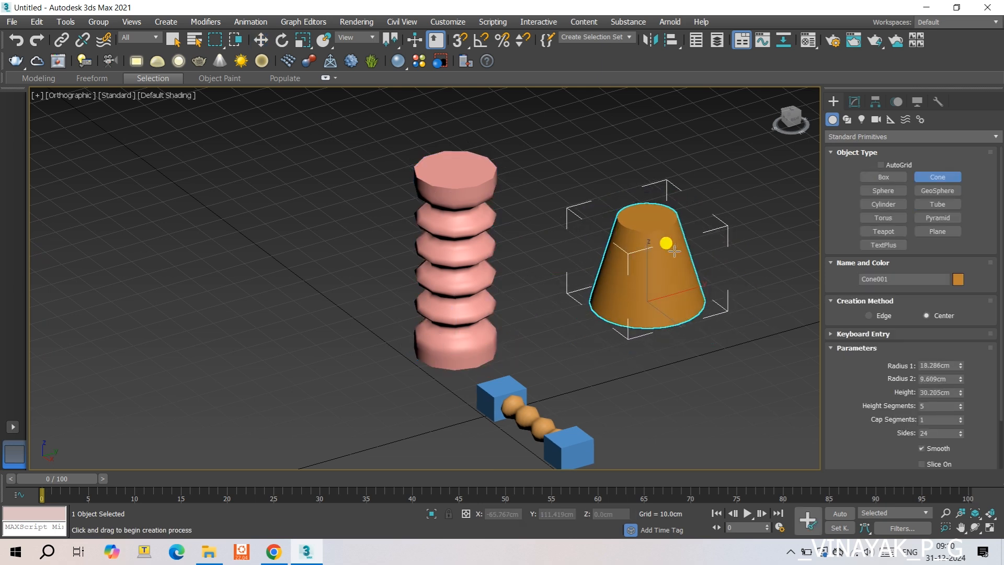
key("Escape")
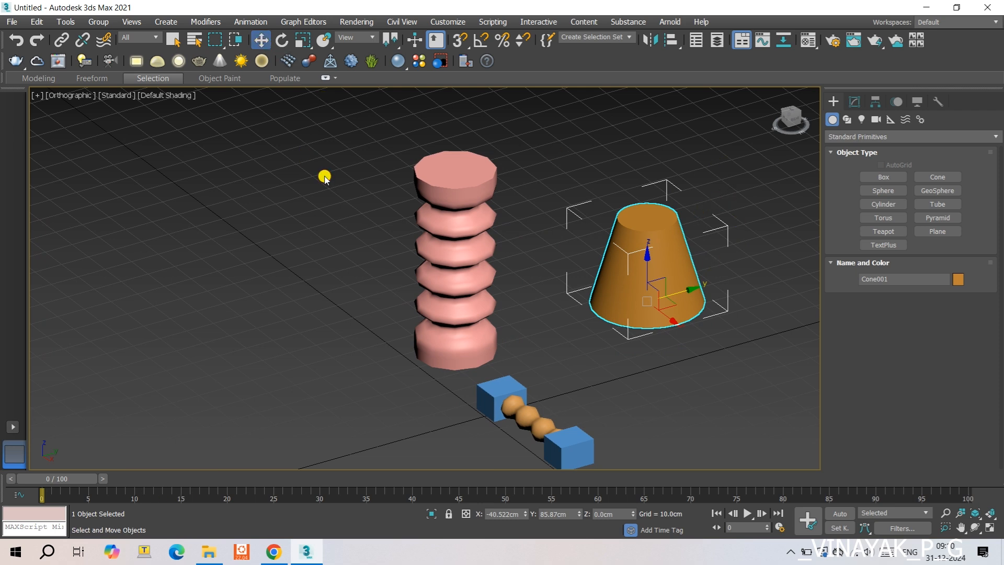
Step: Select the free-standing hose, activate the Move tool and select the cone
left_click(353, 184)
left_click(173, 40)
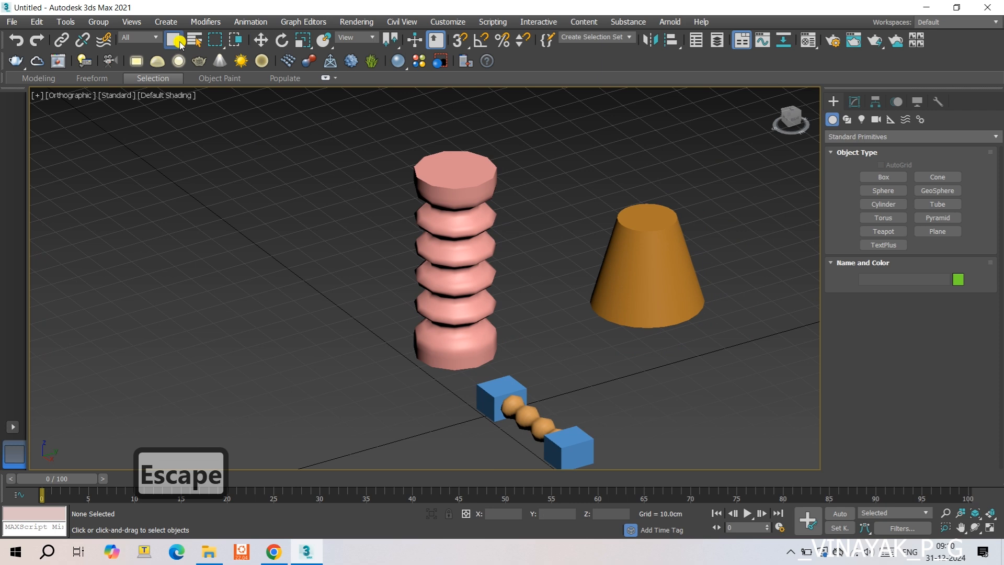
left_click(451, 253)
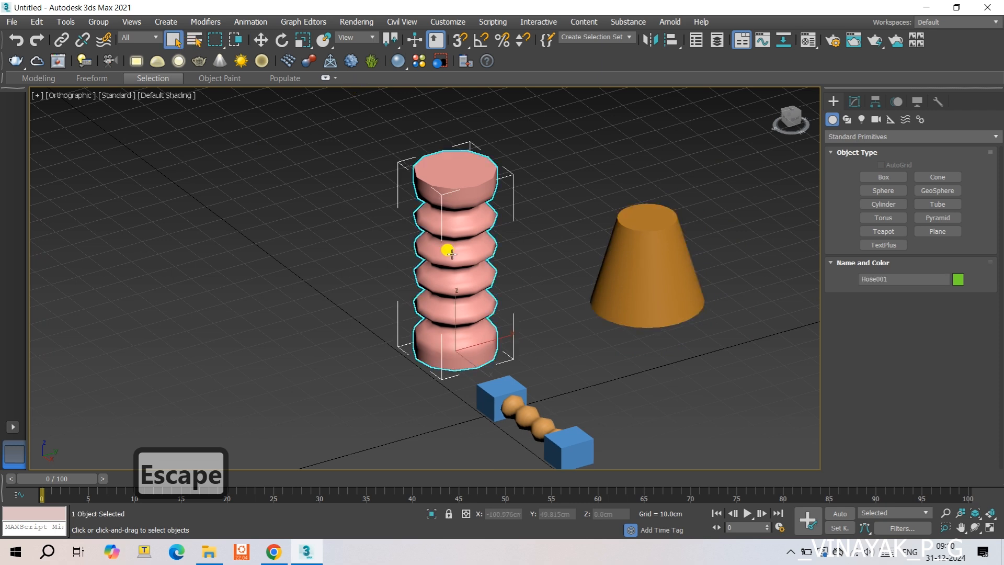
key("w")
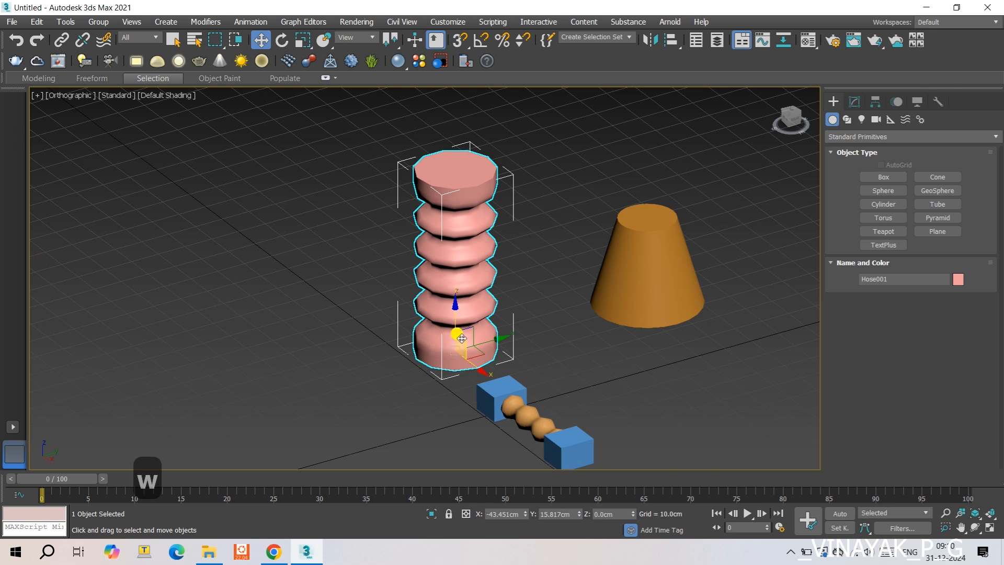
left_click(668, 250)
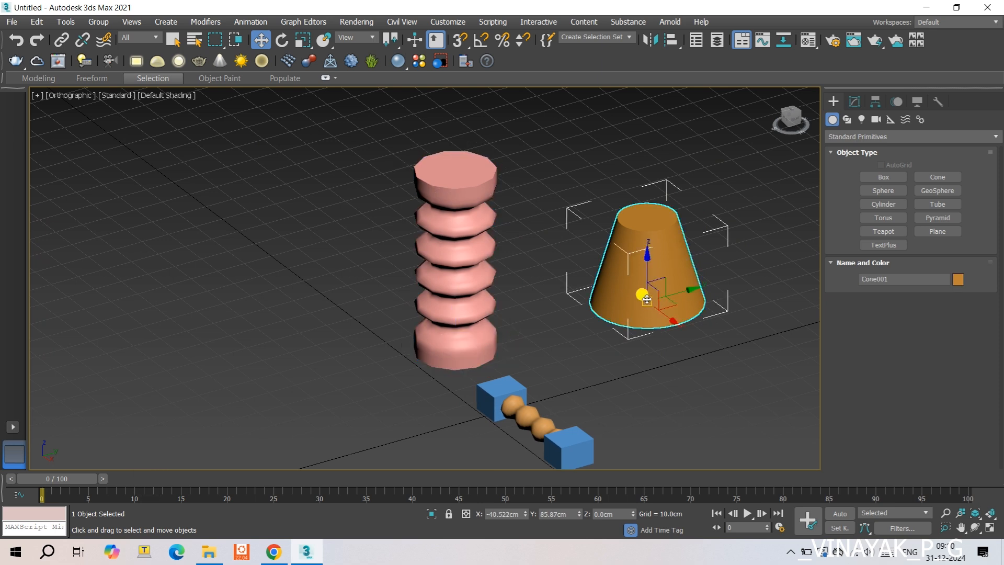